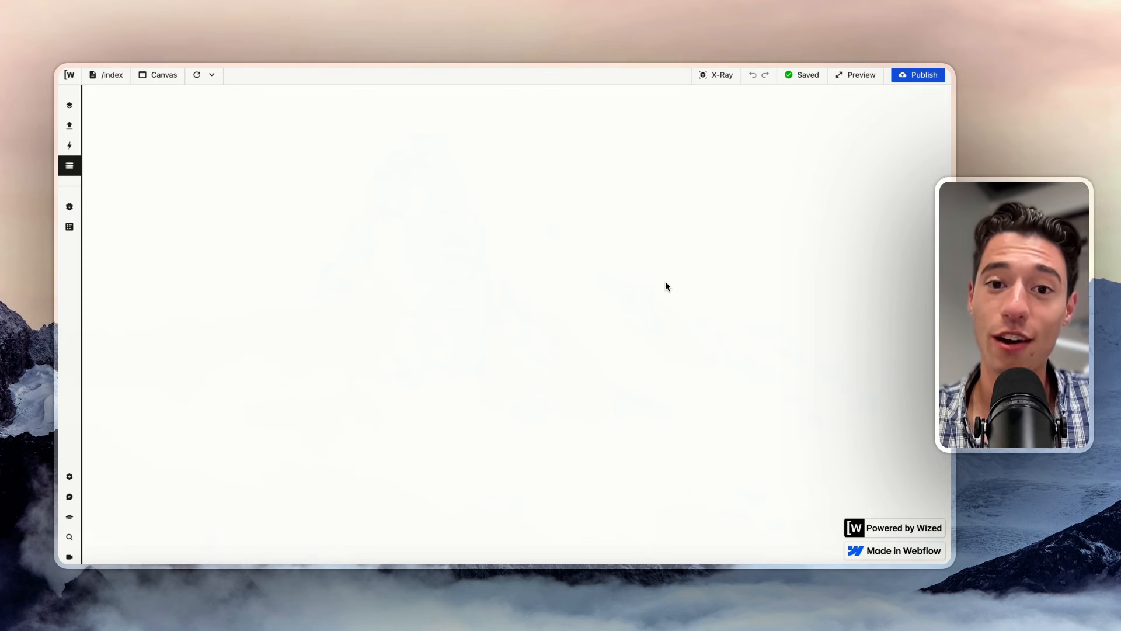
Reload the Wized configurator page for the NCPC Tiny SDK project.
left_click(196, 74)
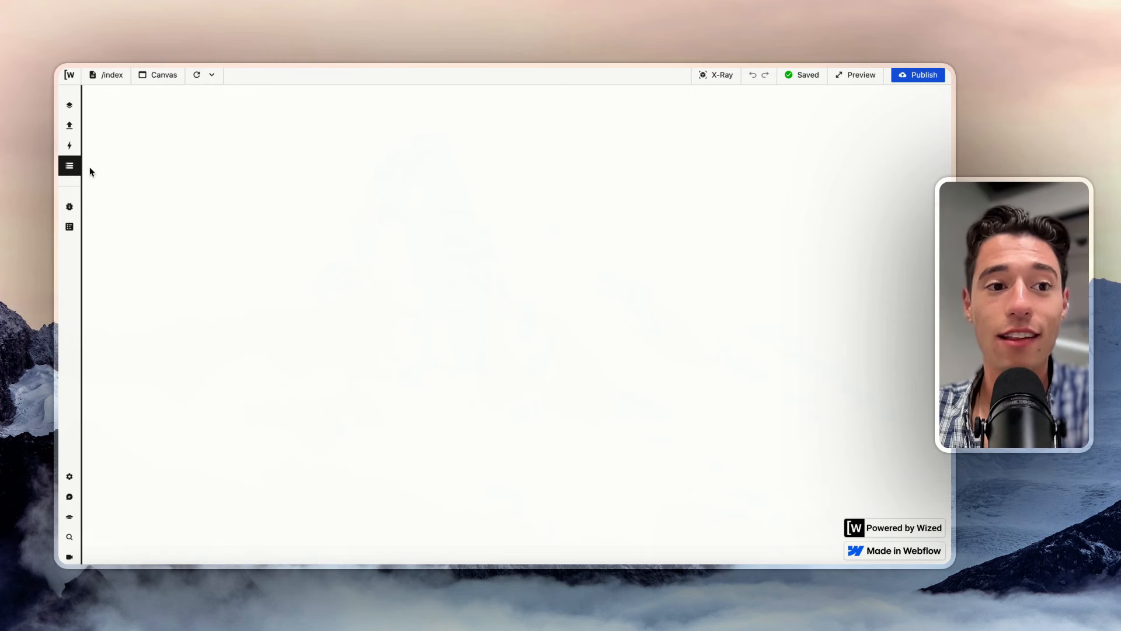
left_click(70, 164)
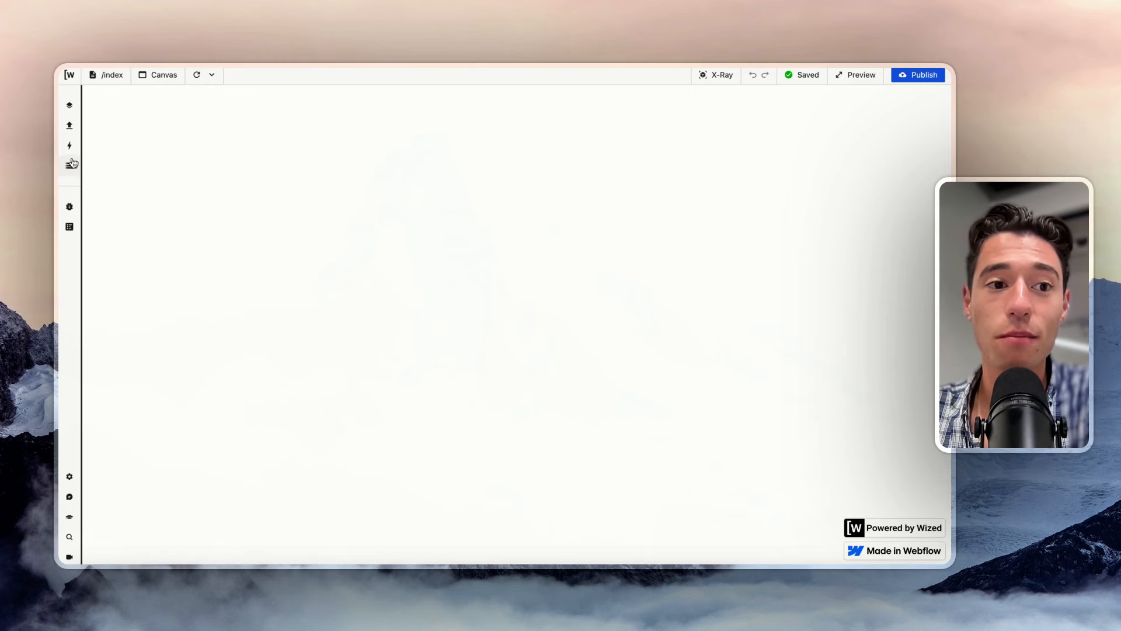
left_click(93, 110)
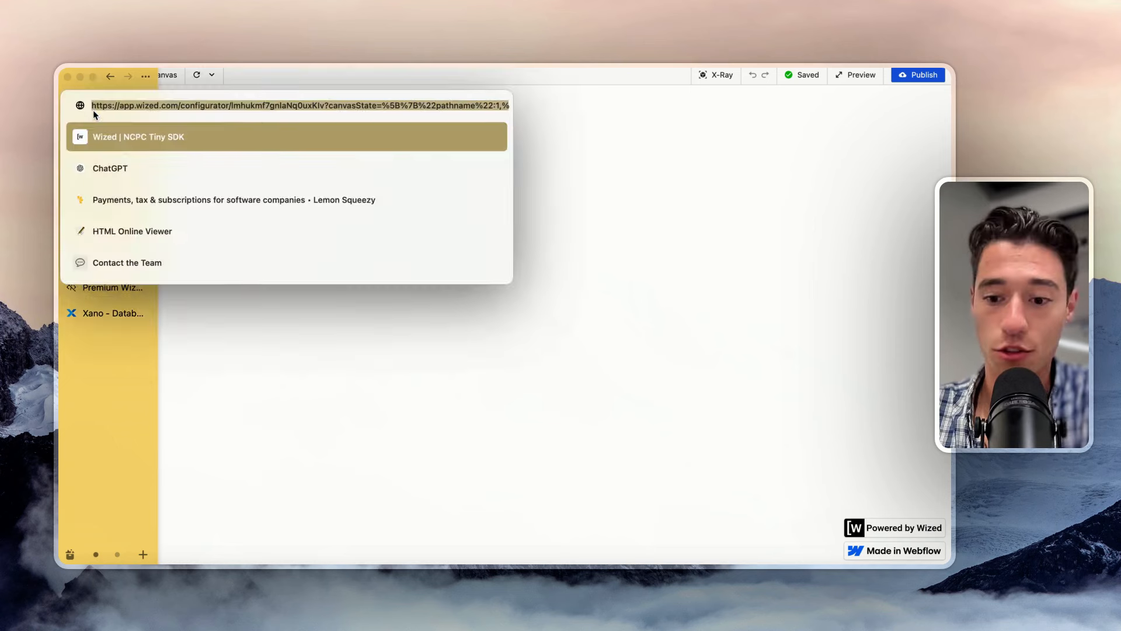
key("Return")
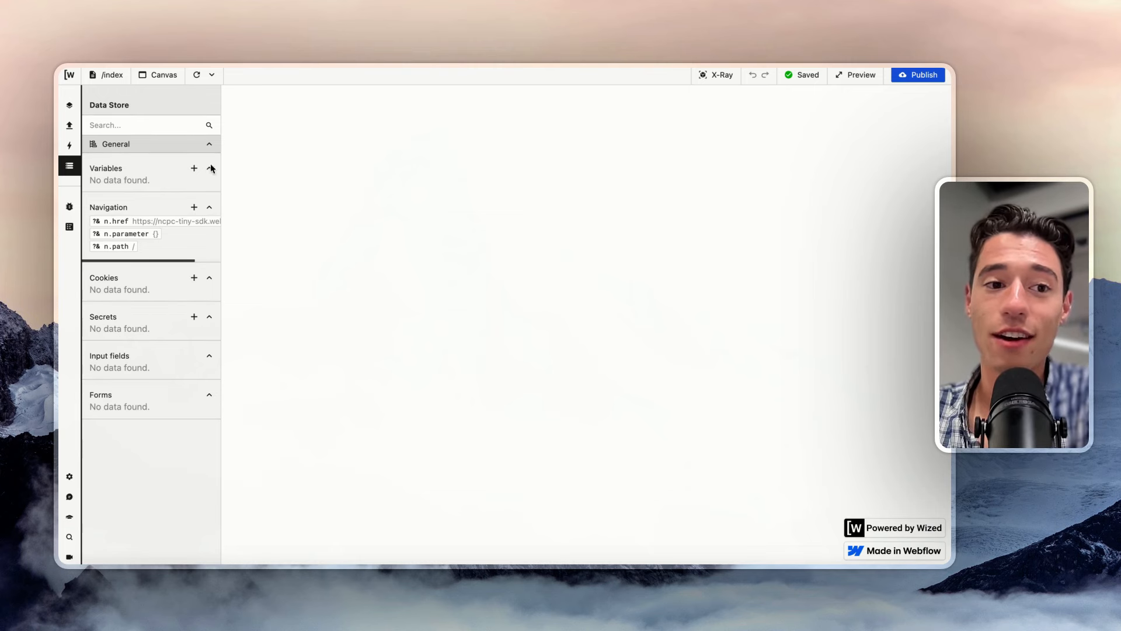
Review the Wized project's elements, requests, data store and actions.
left_click(69, 125)
left_click(70, 108)
left_click(69, 146)
left_click(69, 166)
left_click(69, 145)
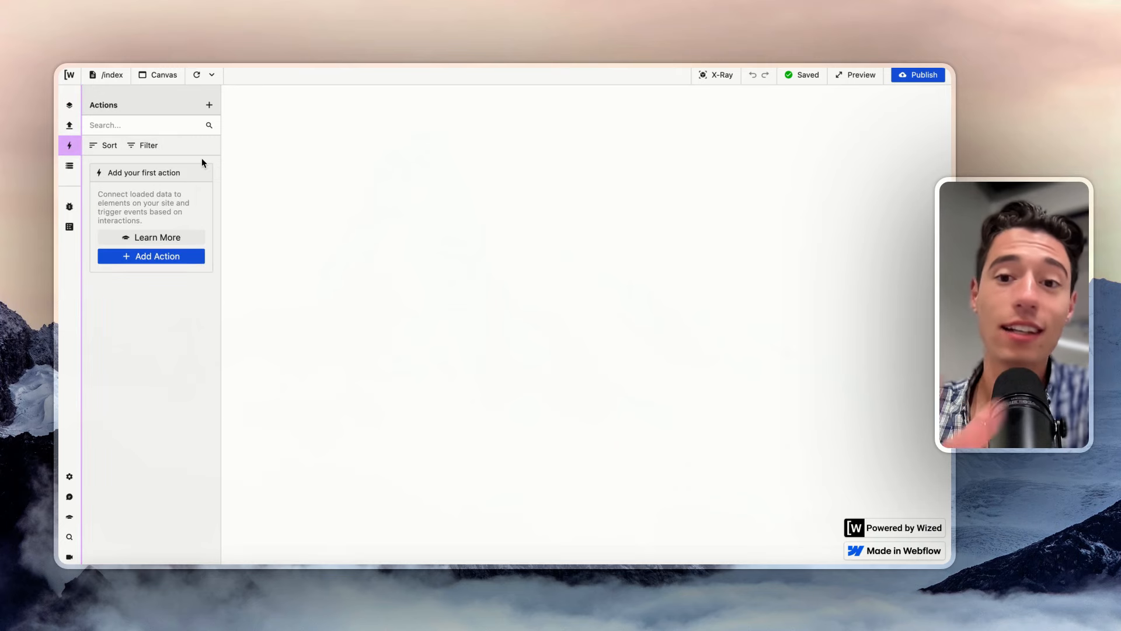
Switch to the Webflow Designer and look over the section on the Home page.
mouse_move(60, 245)
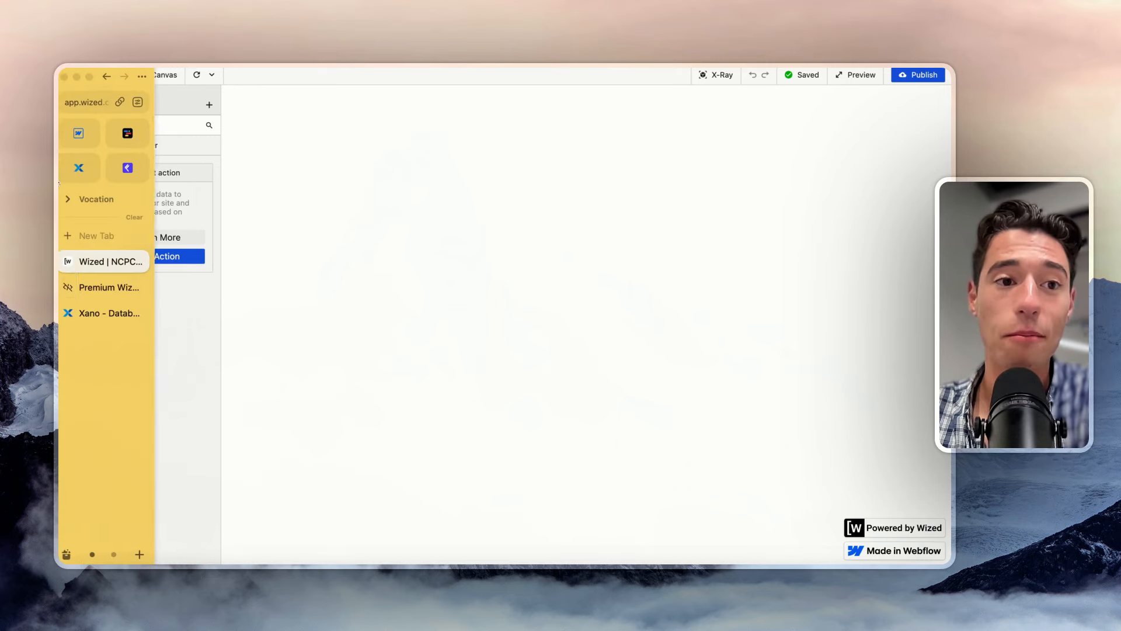
left_click(113, 283)
left_click(187, 181)
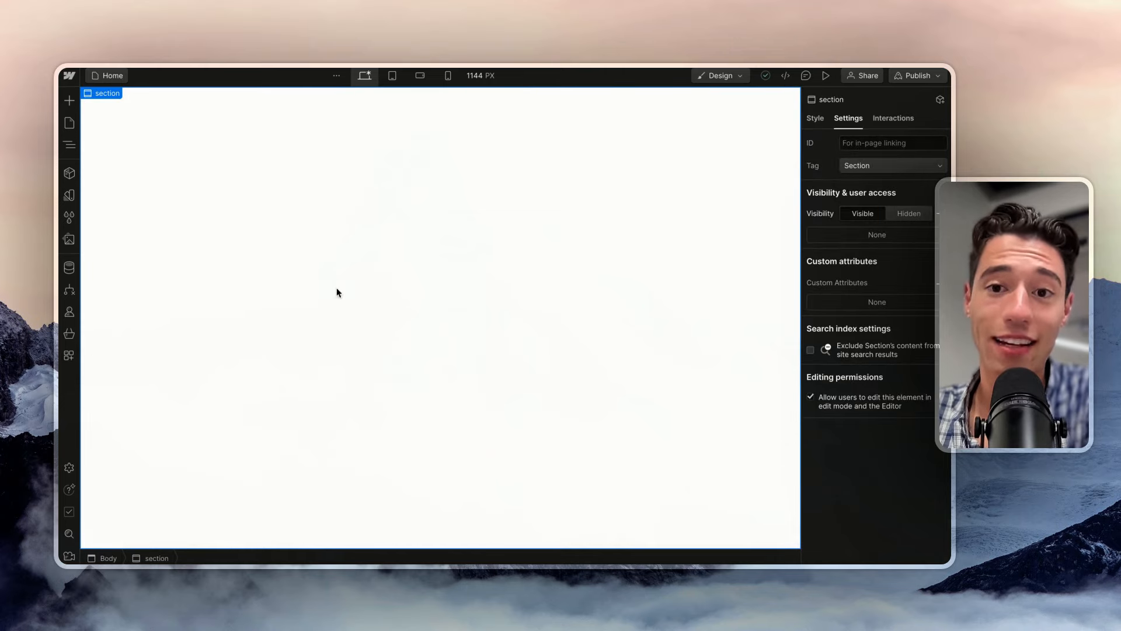
Switch to the Premium Wized Templates page and copy the Webflow component from the "Tiny MCE - Attributes Only!" post.
mouse_move(60, 245)
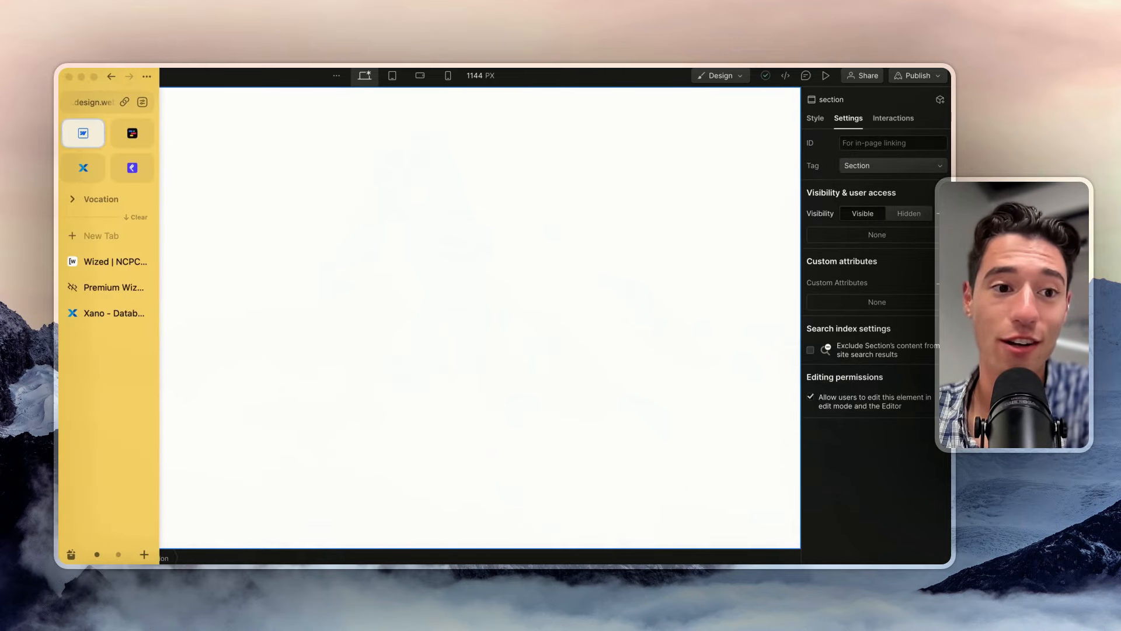
left_click(99, 287)
scroll(507, 272, "up", 1)
scroll(458, 192, "up", 2)
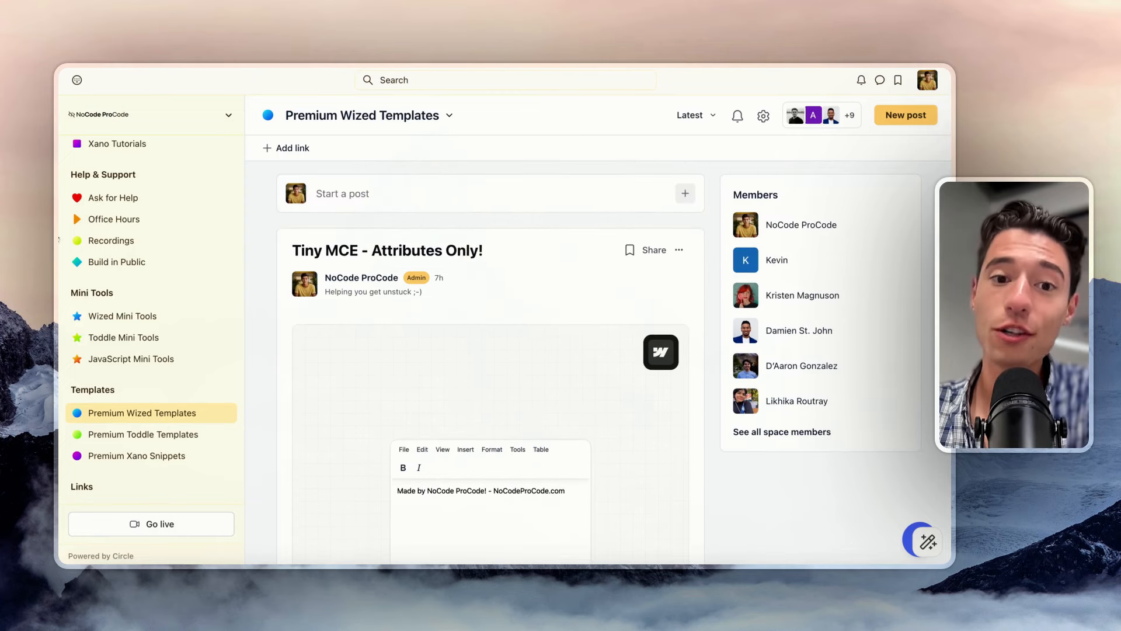
scroll(530, 288, "down", 1)
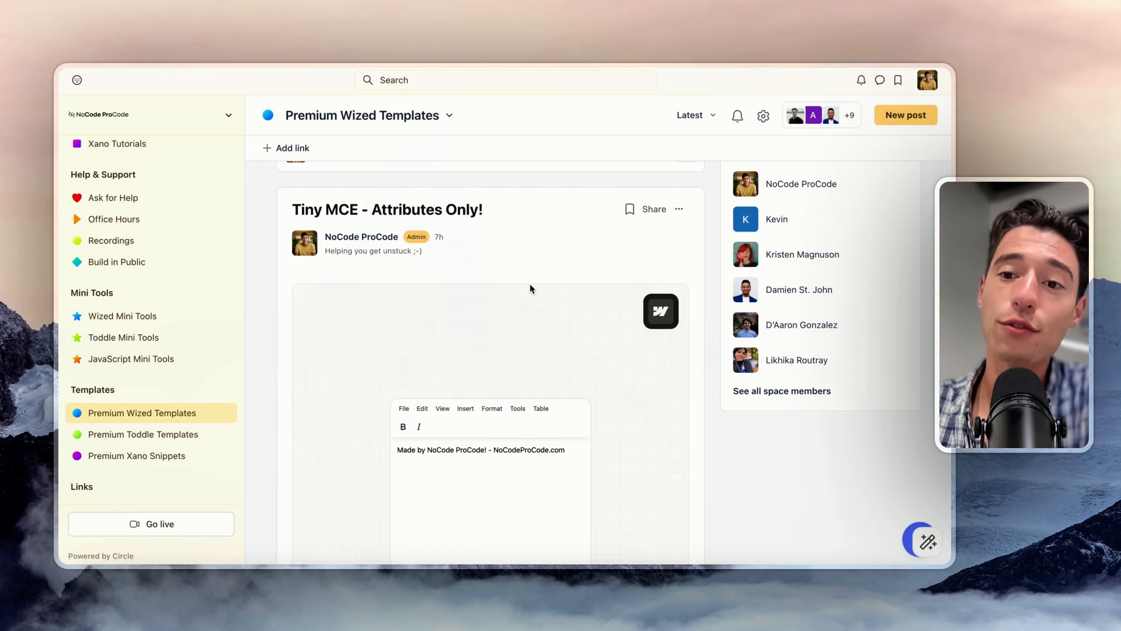
scroll(542, 238, "down", 1)
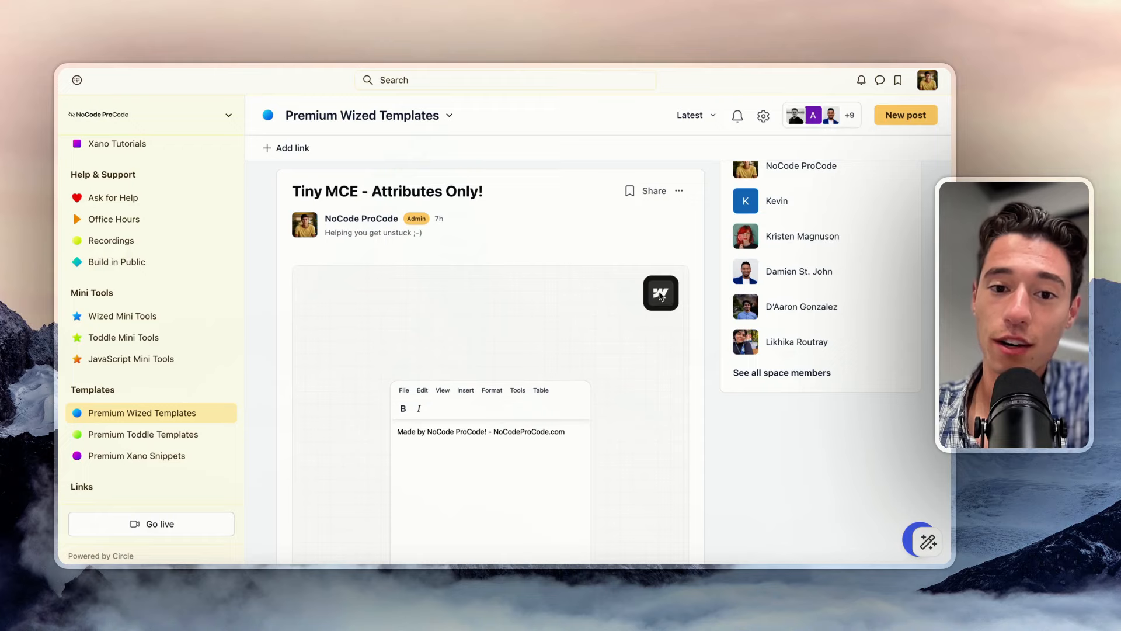
scroll(646, 255, "down", 1)
scroll(569, 222, "up", 2)
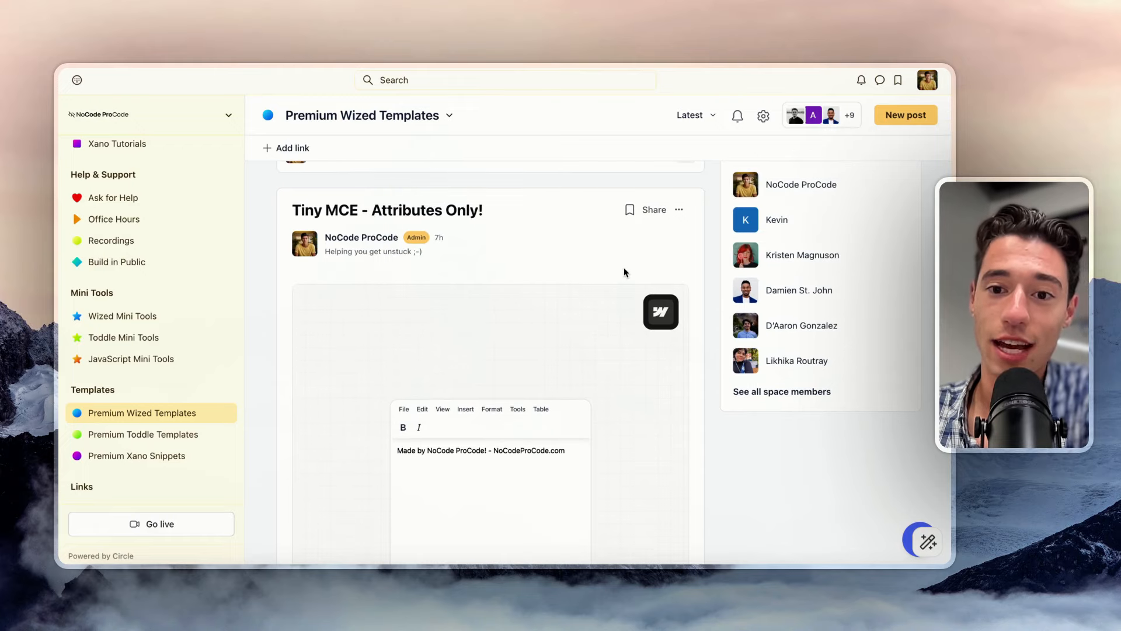
left_click(661, 315)
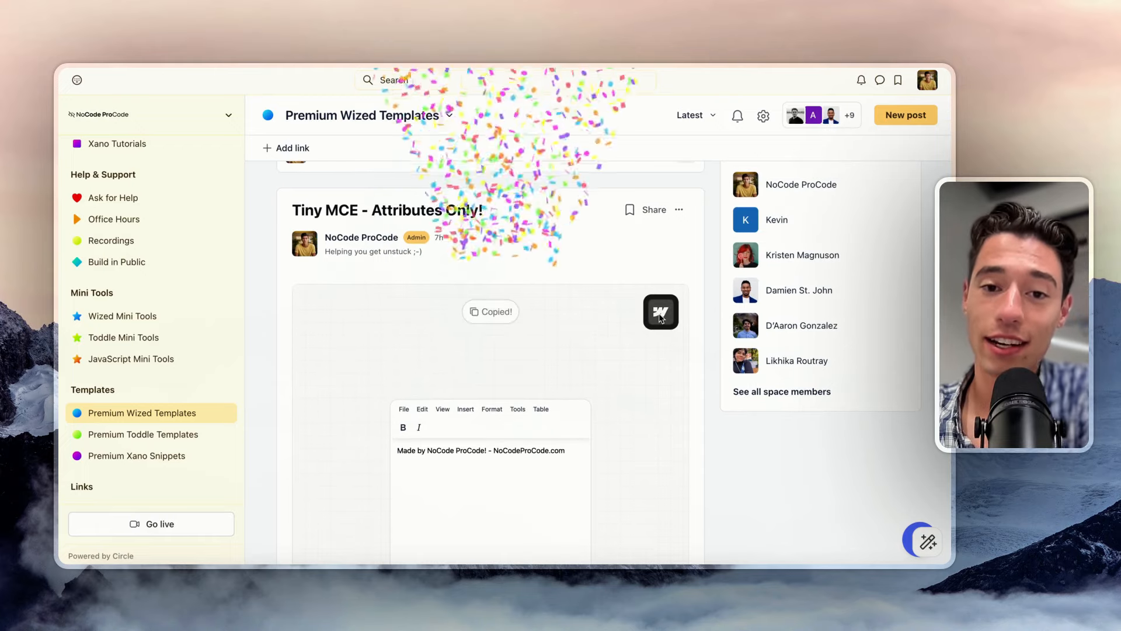
Return to Webflow, paste the copied component into the Home page's section, and select its tiny-canvas textarea.
mouse_move(69, 157)
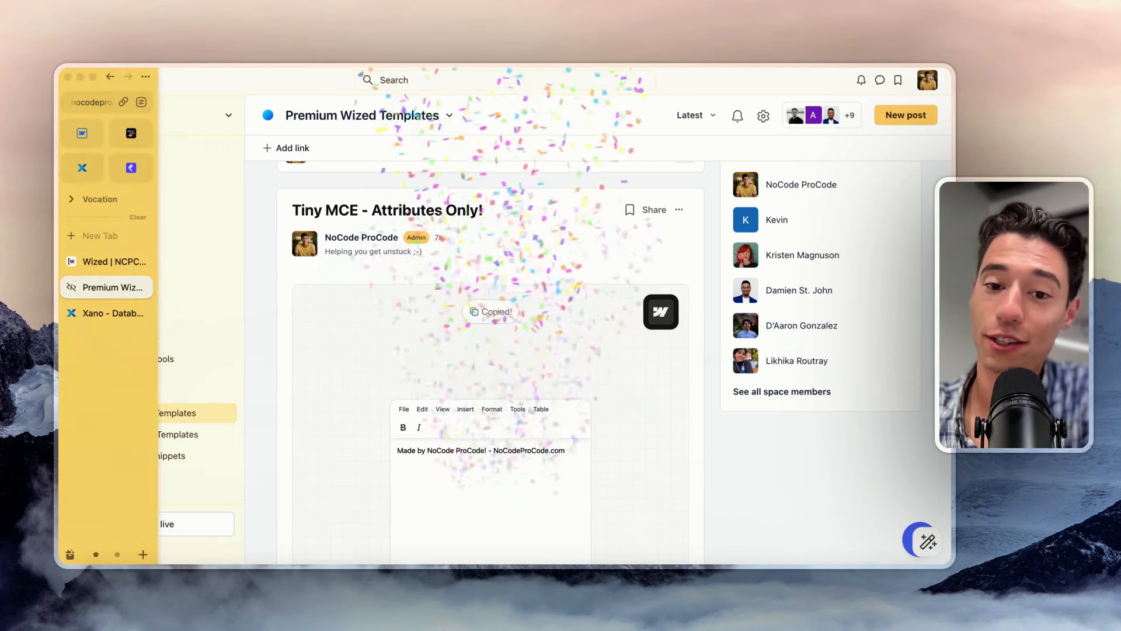
left_click(83, 130)
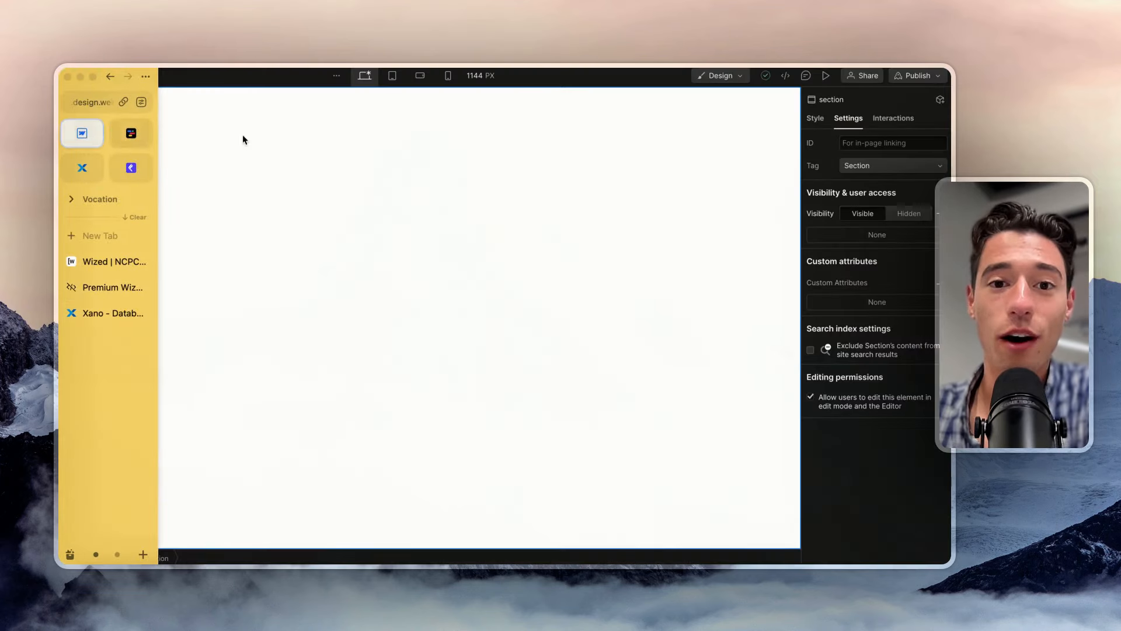
key("super+v")
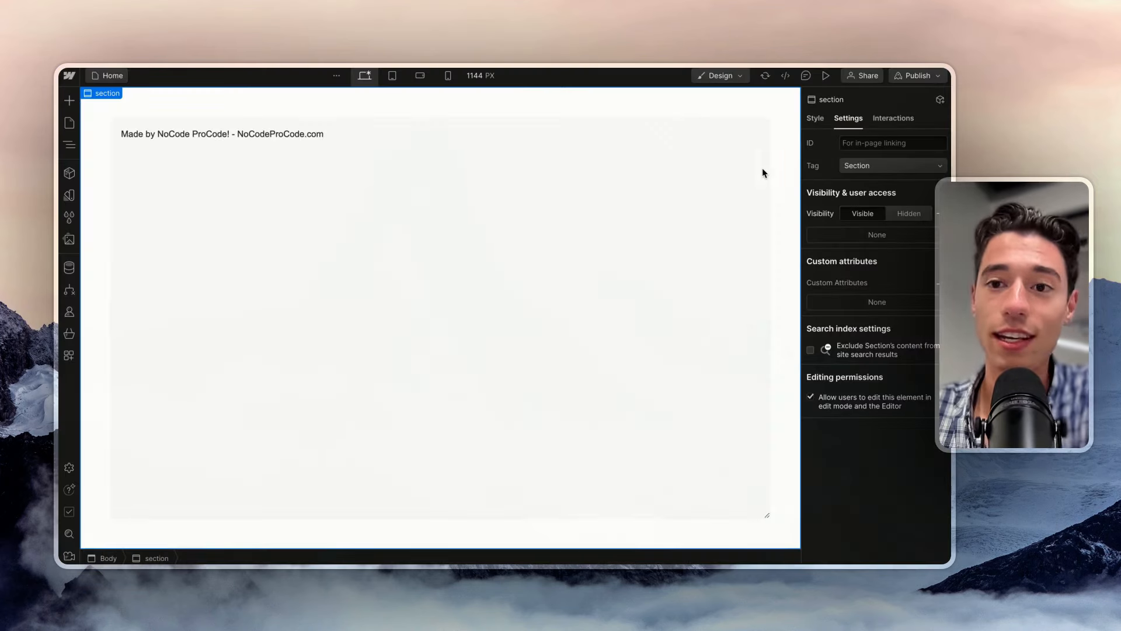
left_click(619, 246)
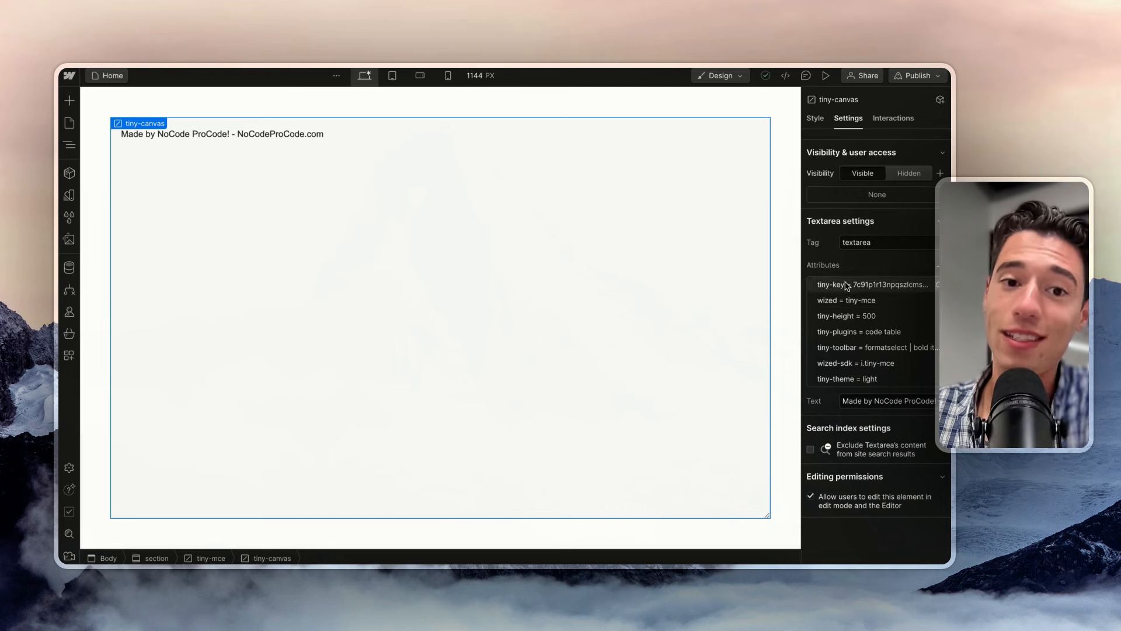
Publish the site to the staging domain ncpc-tiny-sdk.webflow.io and close the publish dialog.
left_click(935, 77)
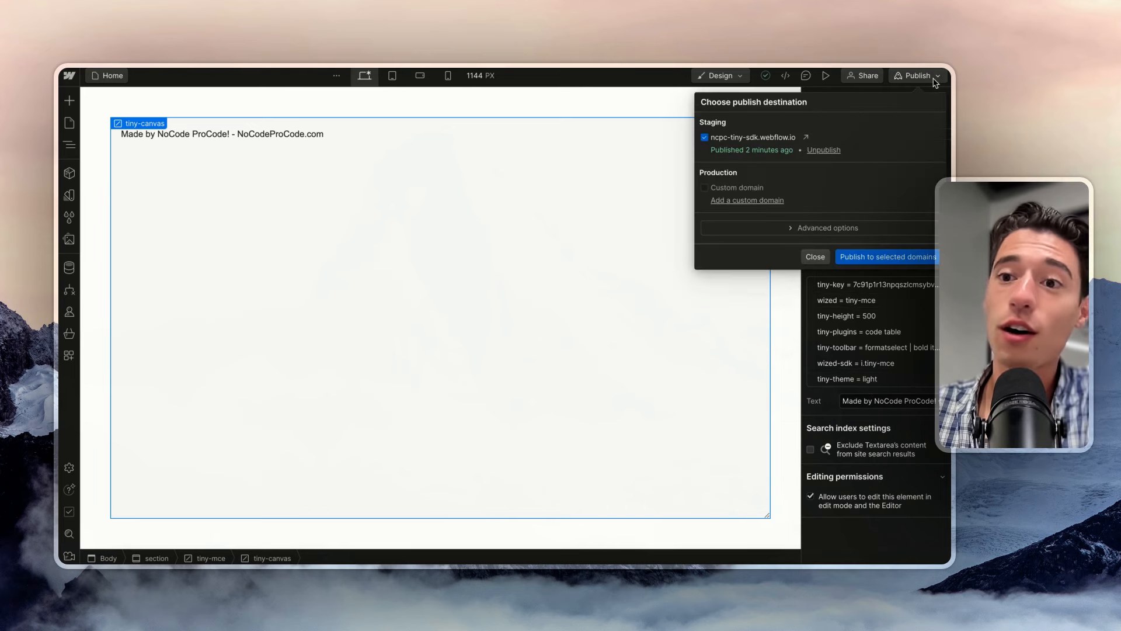
left_click(863, 258)
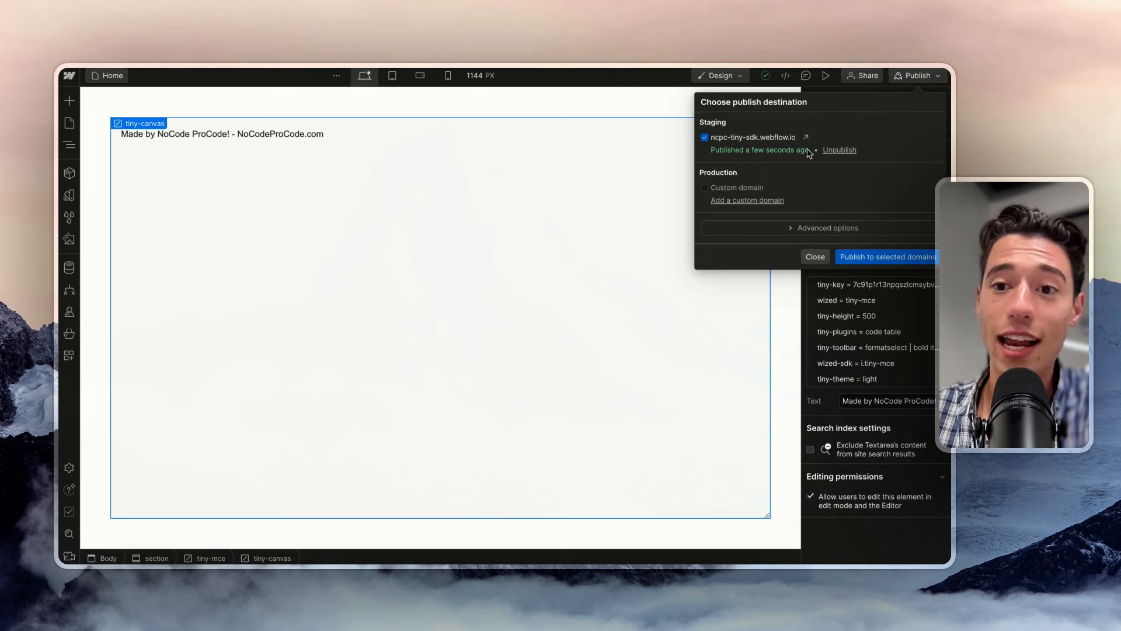
left_click(815, 257)
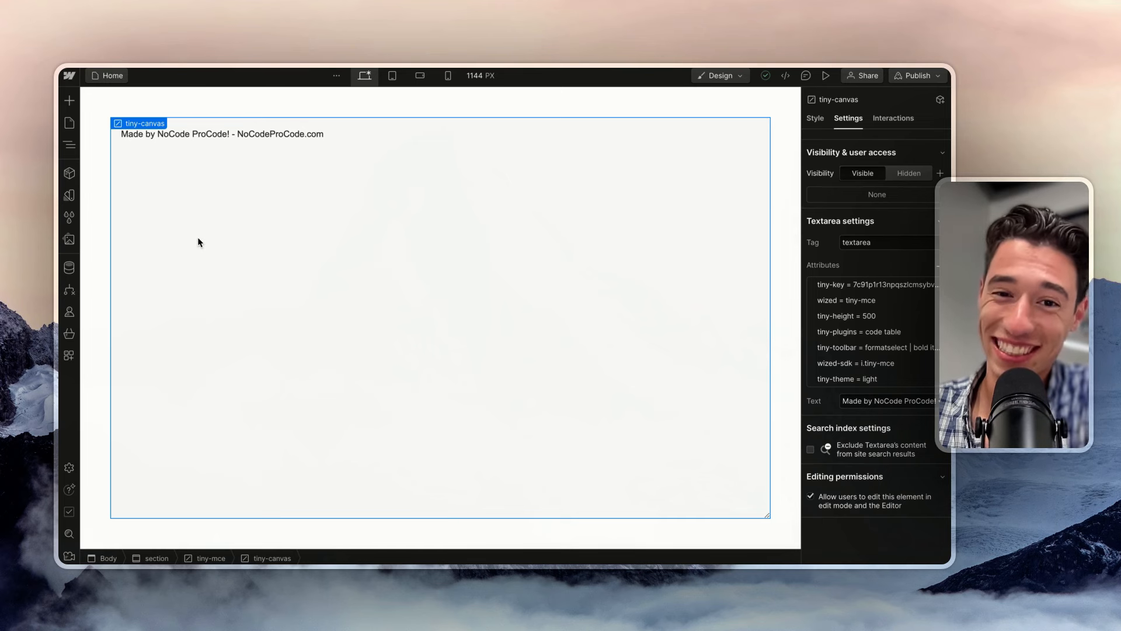
Switch to Wized and check the TinyMCE editor's Print dialog and editing commands without printing.
mouse_move(60, 294)
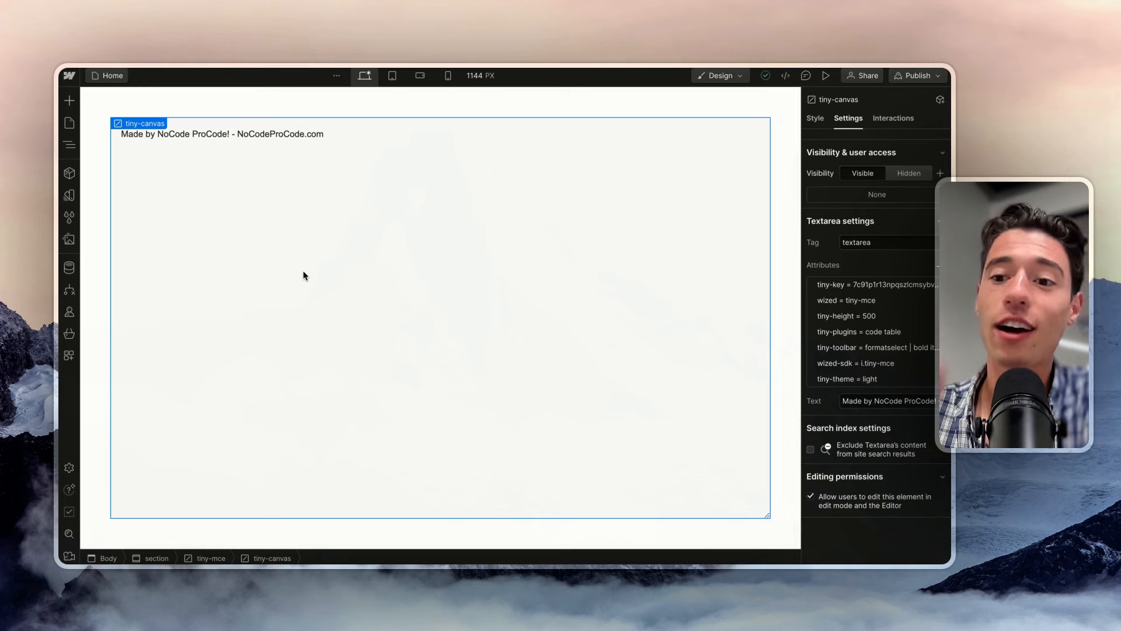
mouse_move(61, 315)
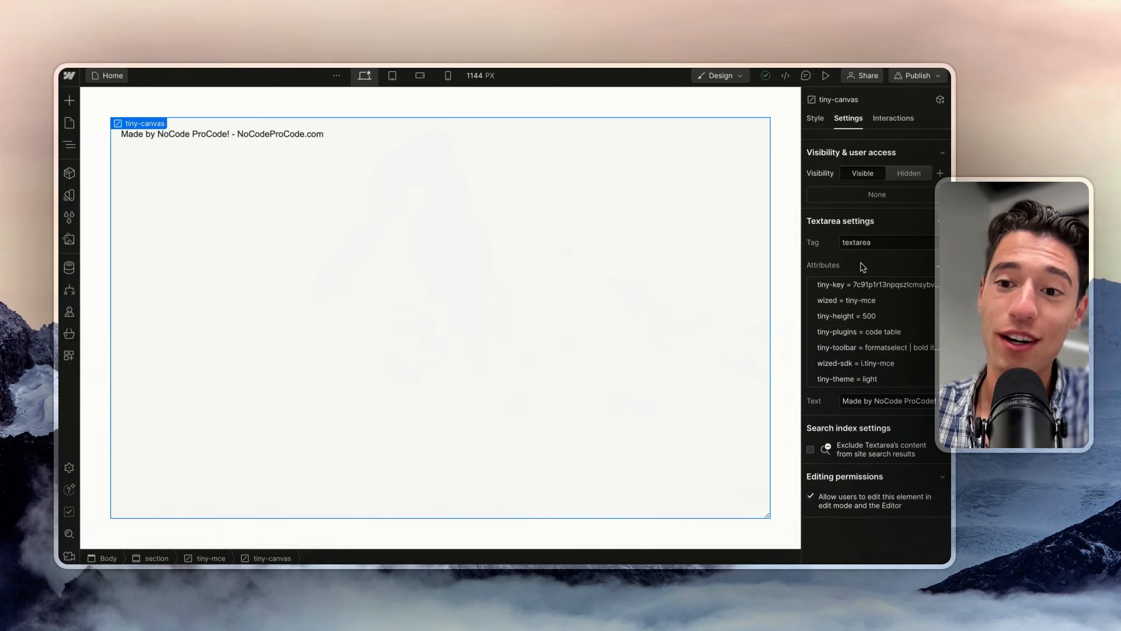
mouse_move(61, 228)
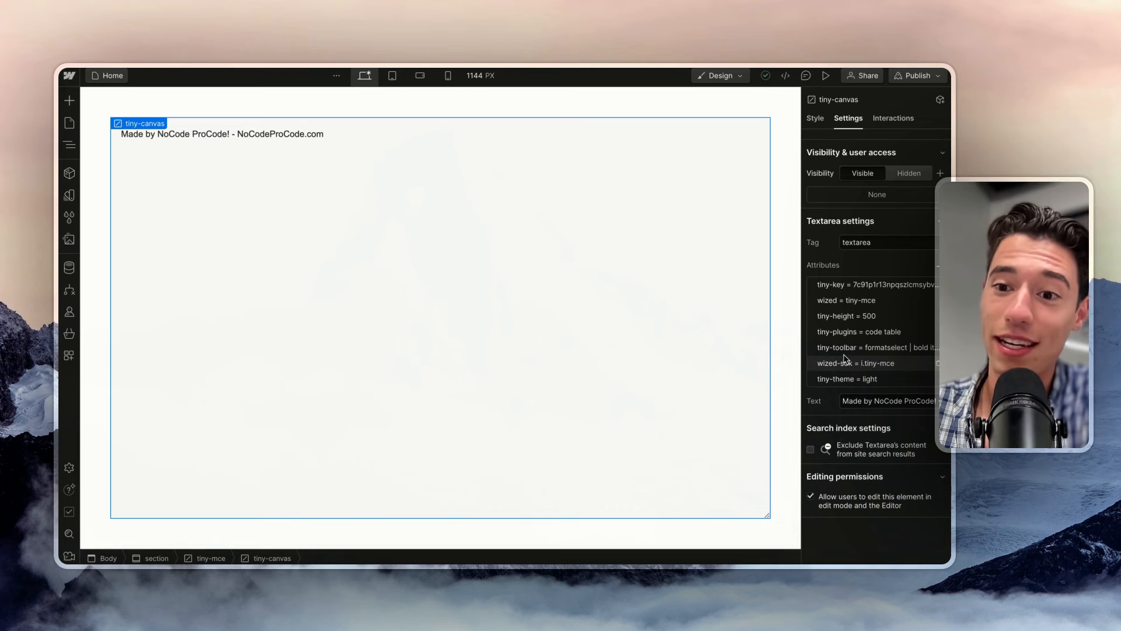
left_click(105, 262)
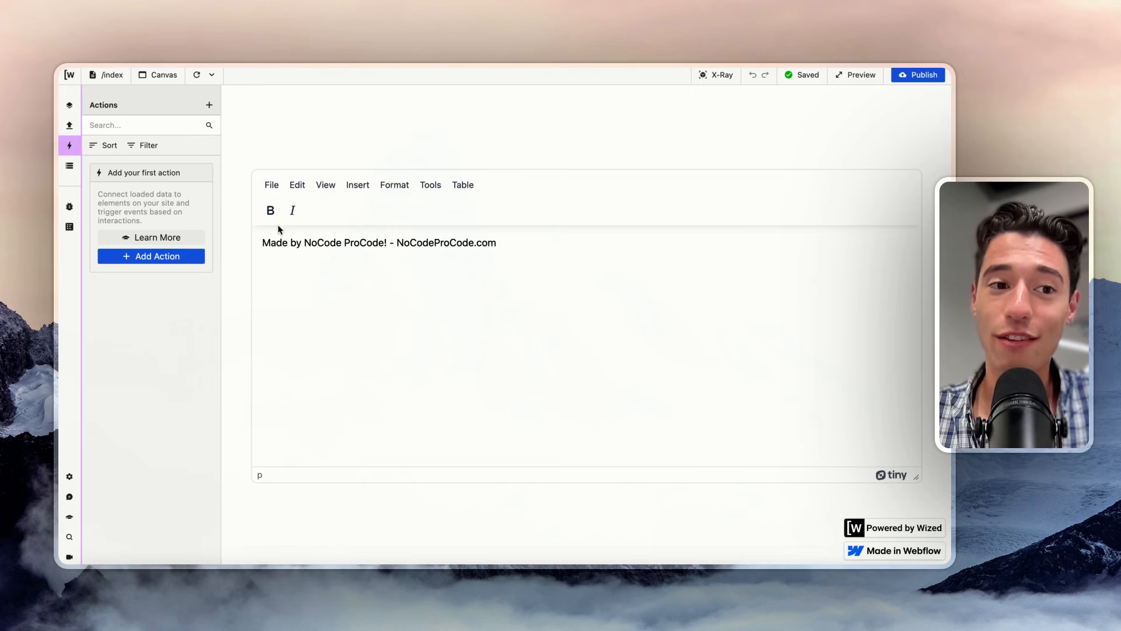
left_click(268, 186)
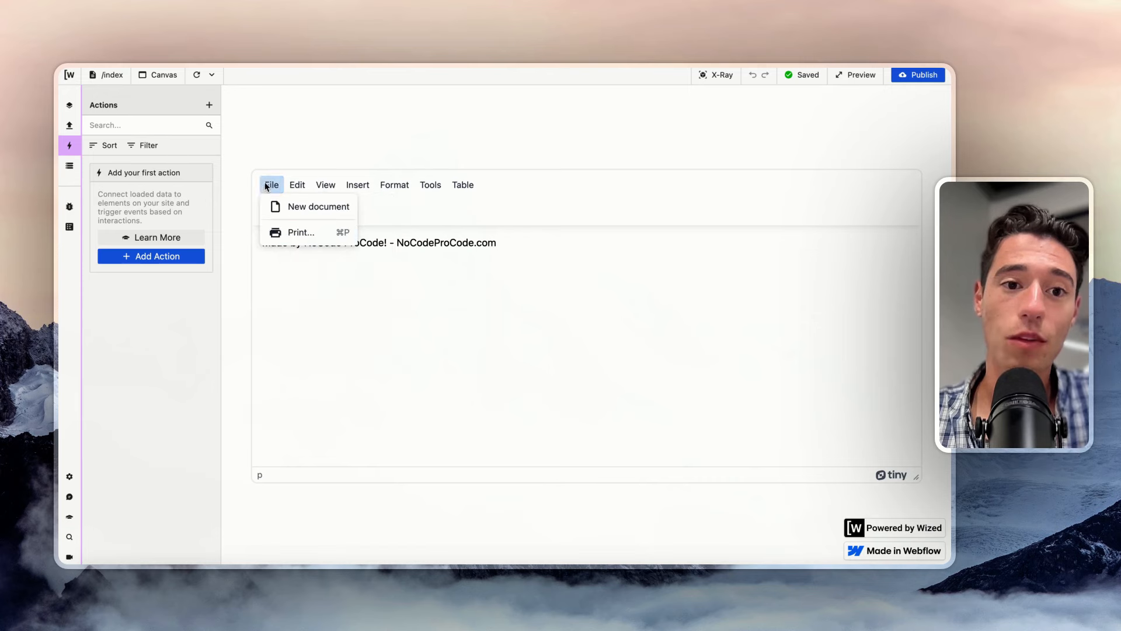
left_click(296, 232)
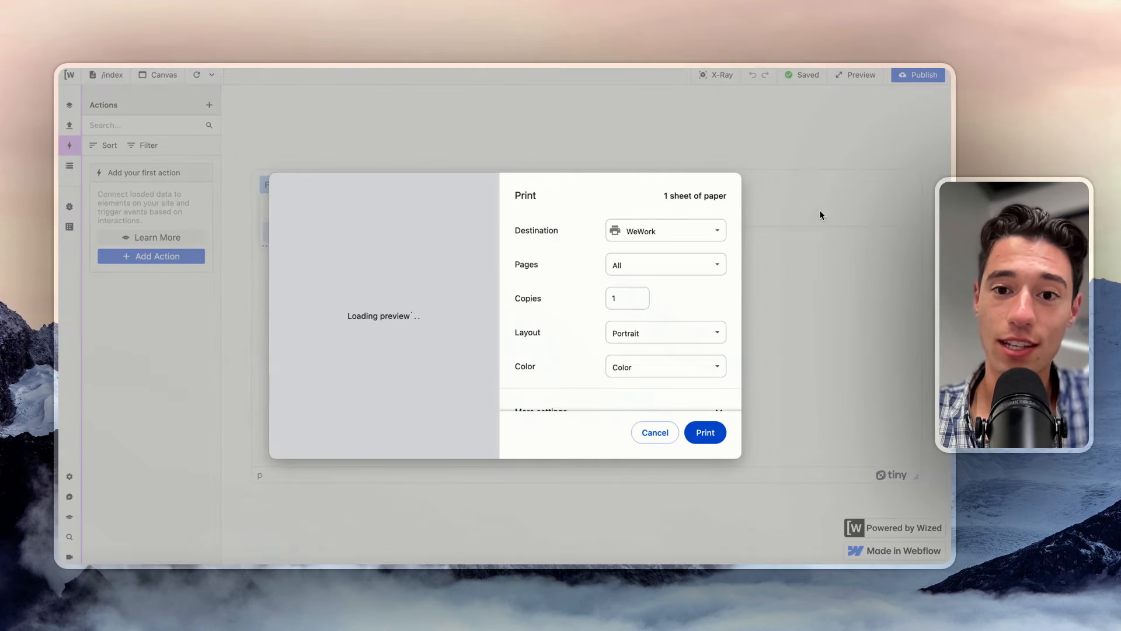
left_click(654, 433)
left_click(297, 184)
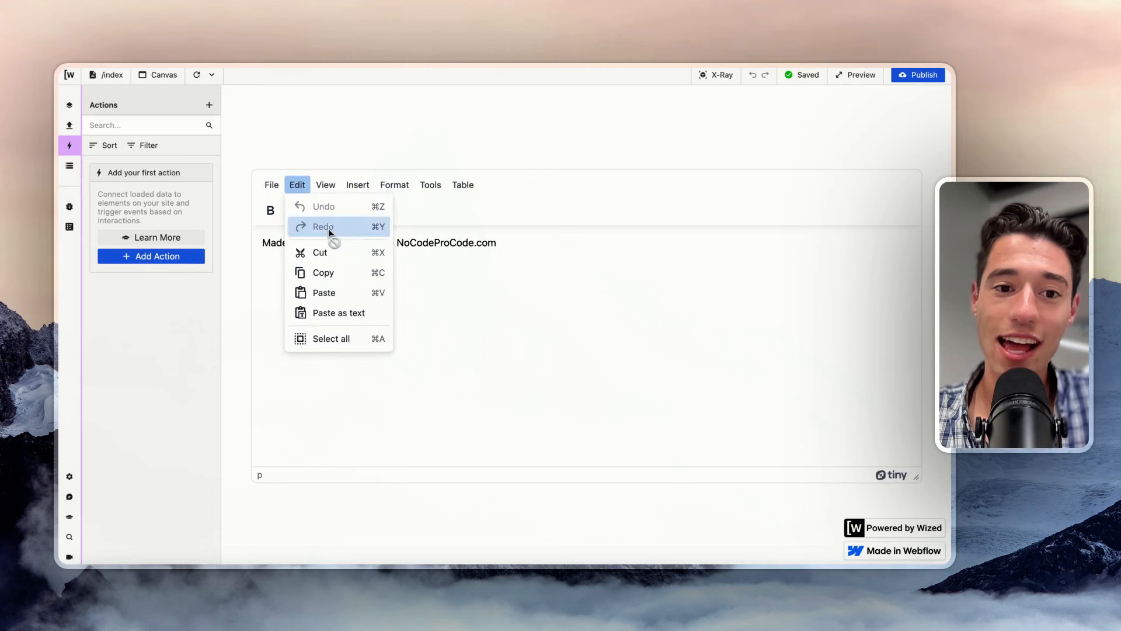
left_click(429, 251)
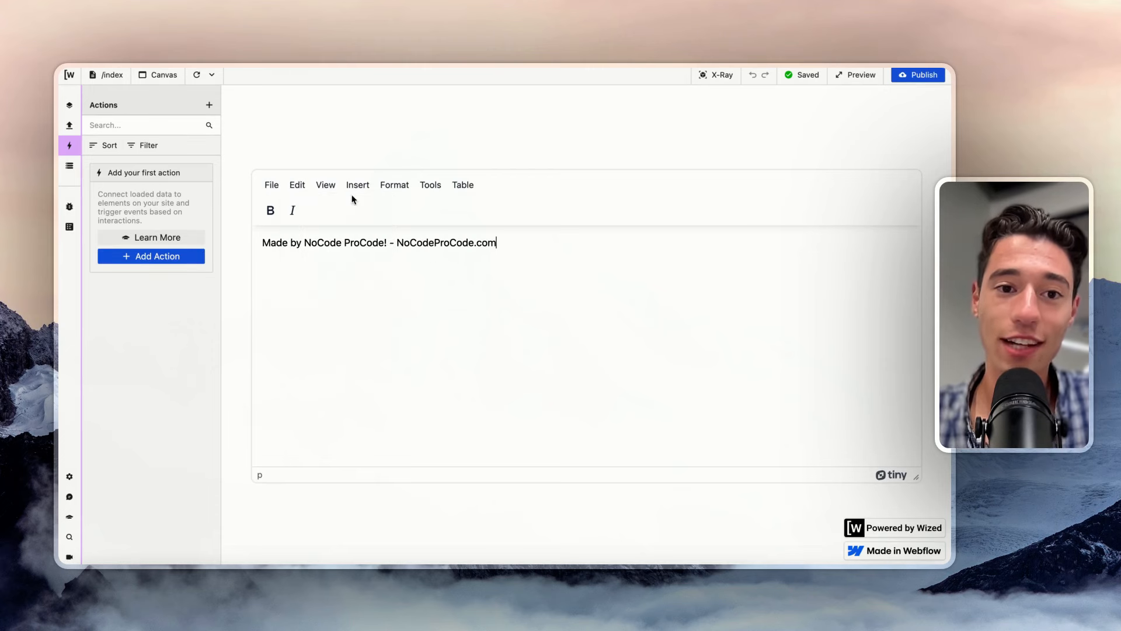
Check the editor content's source code without changing it, and look through the text formatting options.
left_click(323, 185)
left_click(360, 207)
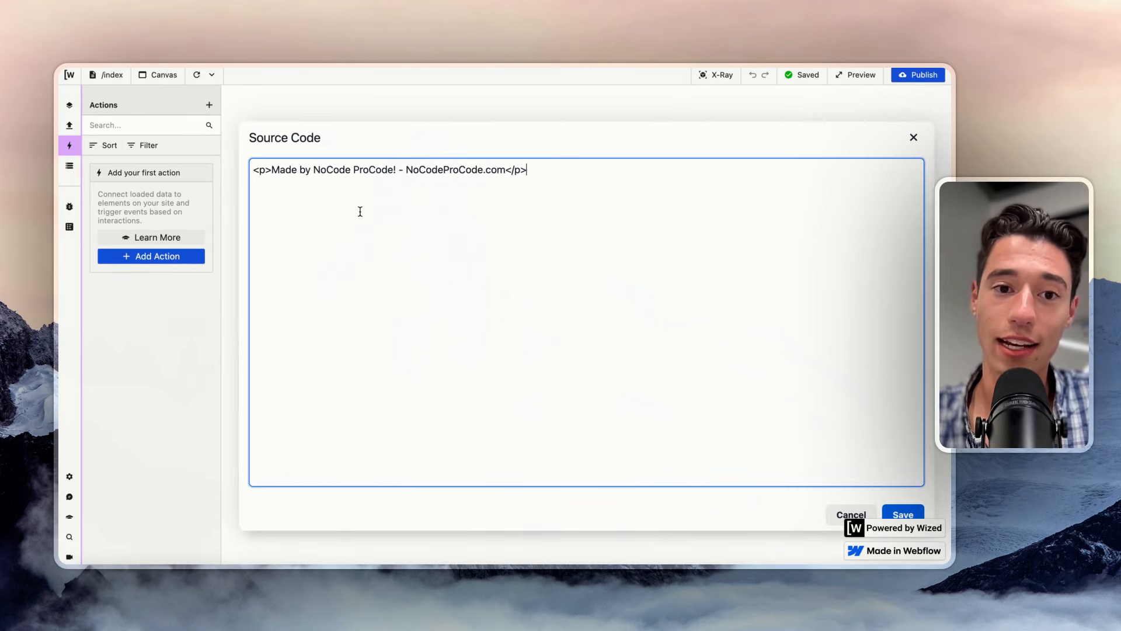
left_click(851, 514)
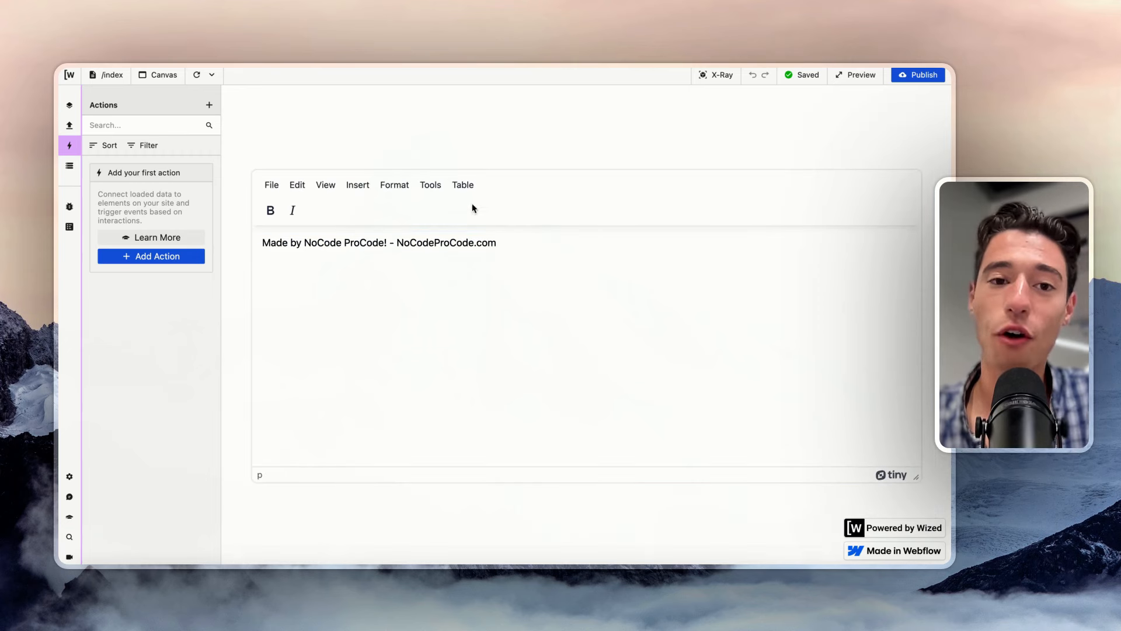
left_click(403, 185)
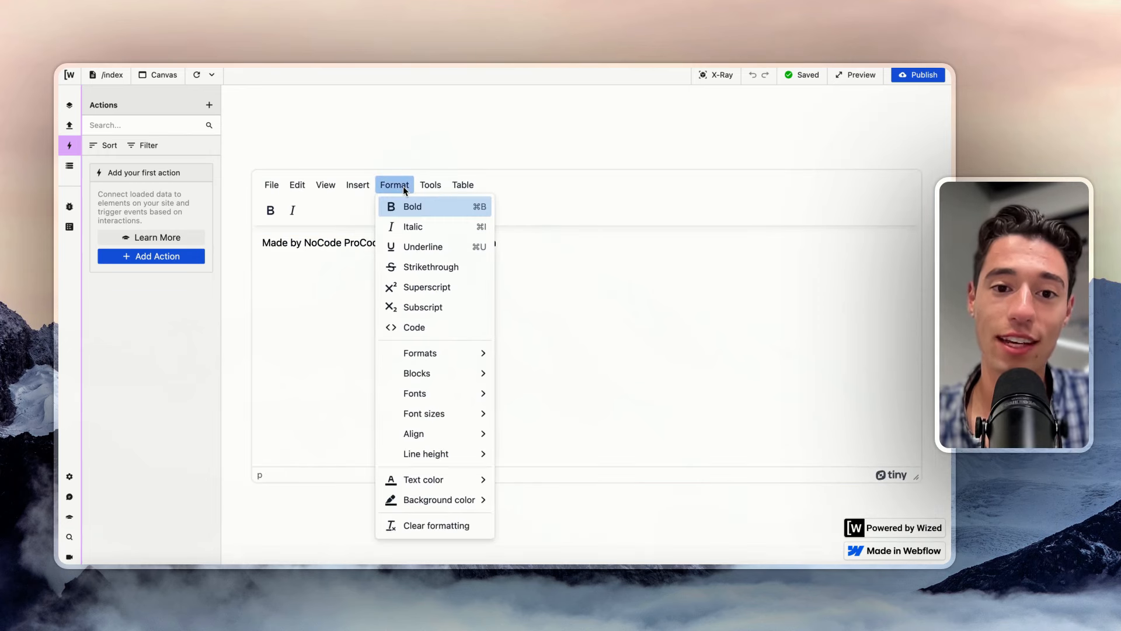
left_click(402, 328)
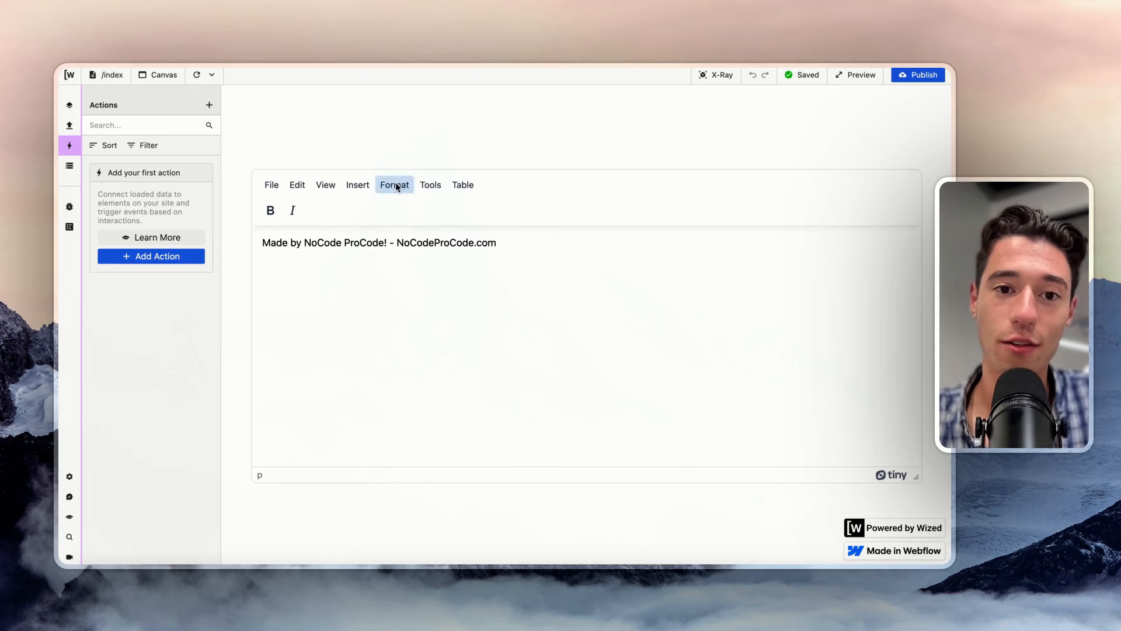
Add three lines below the editor's default text: <script>, return "hey" and </script>.
key("Return")
type("<script")
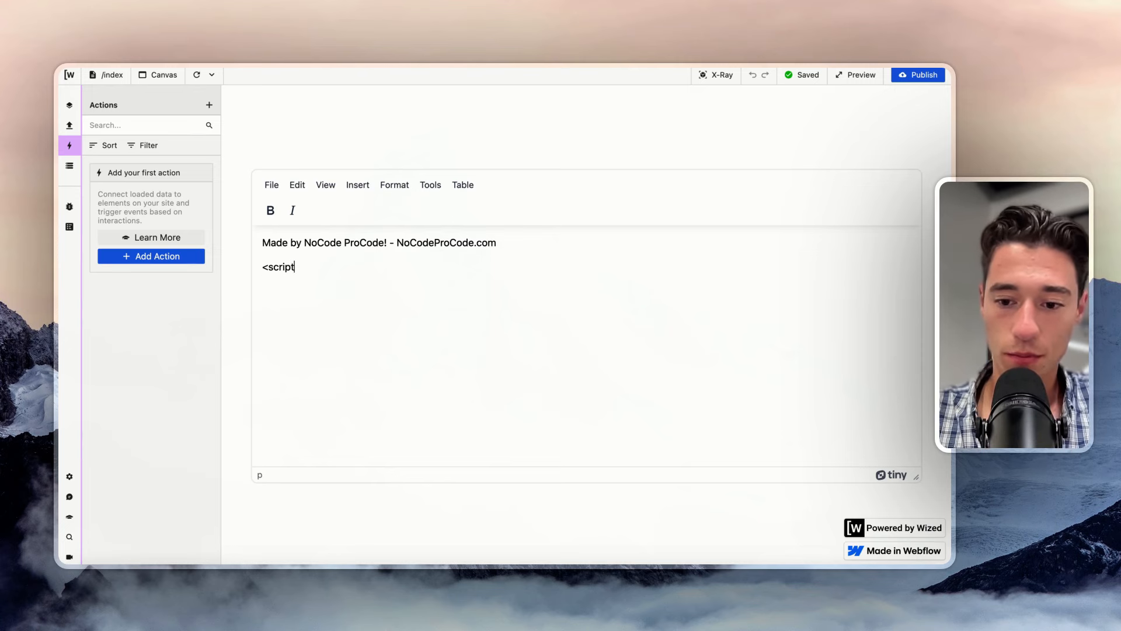
type(">")
key("Return")
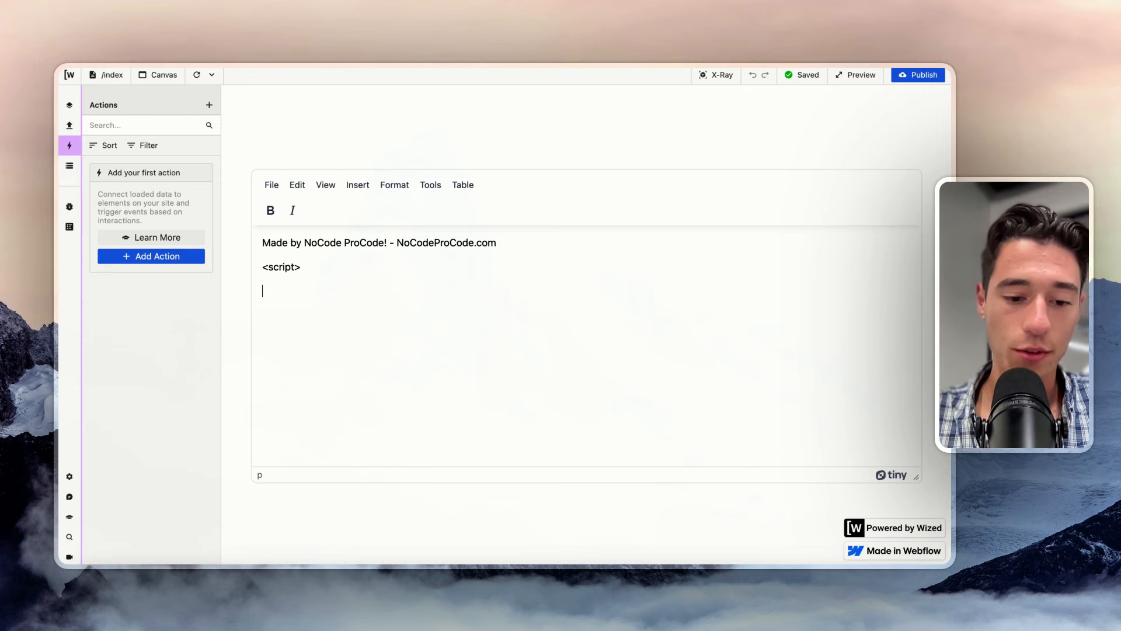
type("retu")
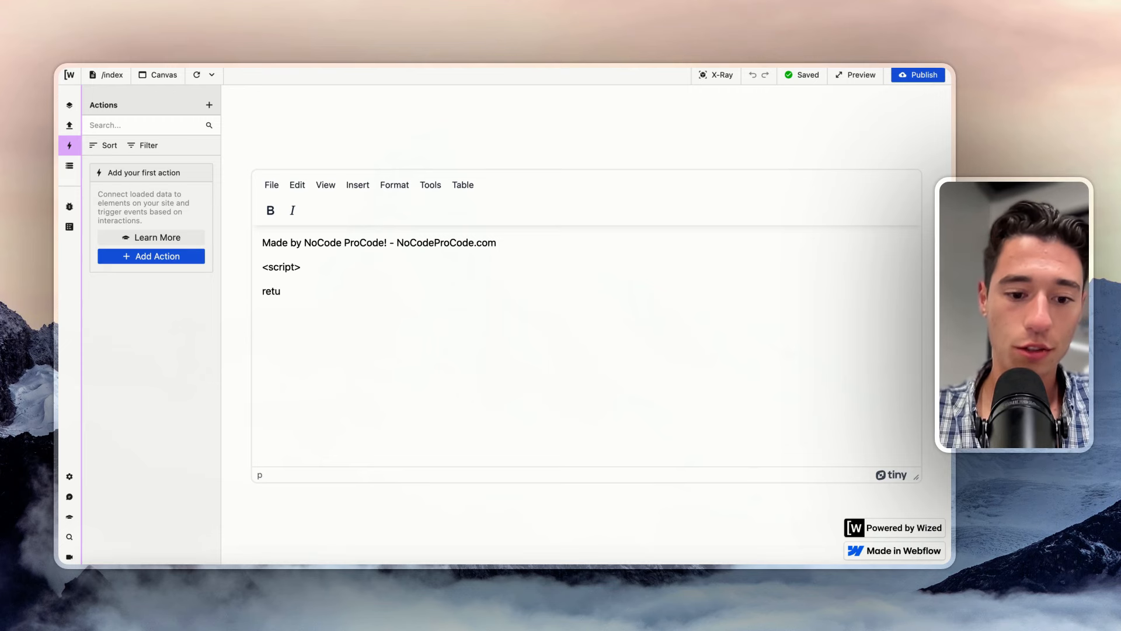
type("hey\" <")
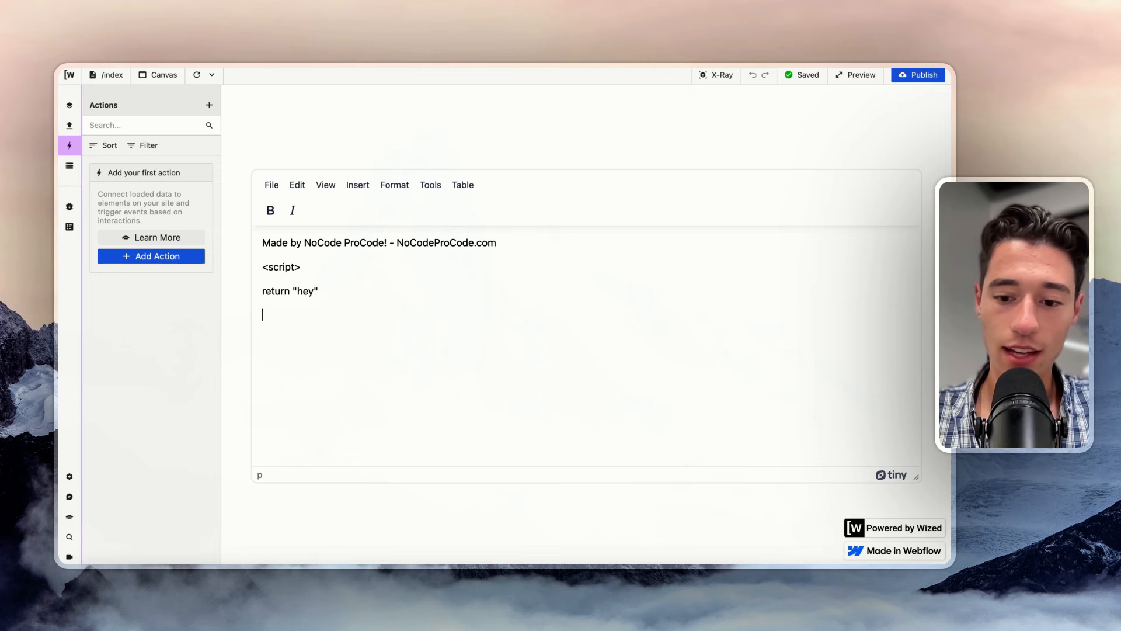
type("/script>")
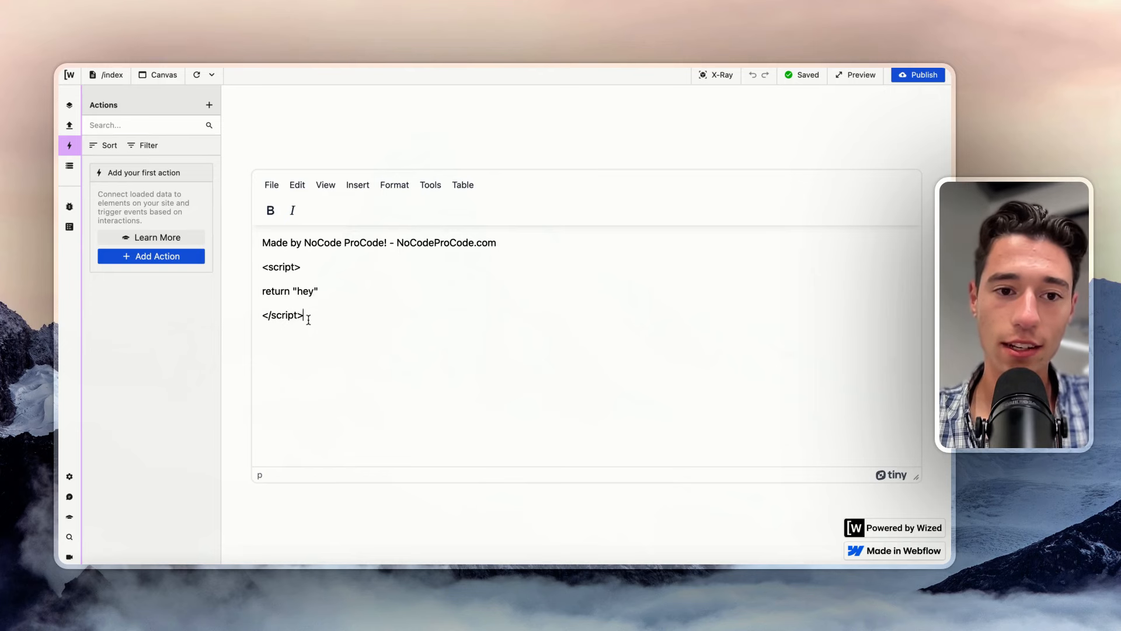
Format the three script lines in the editor as inline code.
left_click_drag(308, 317, 274, 256)
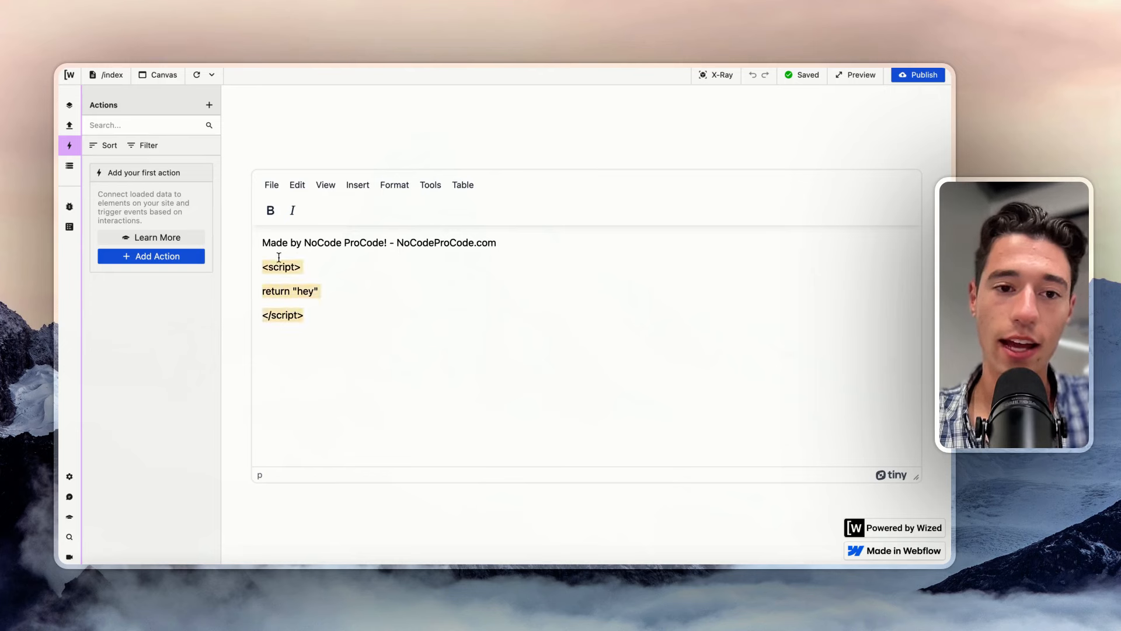
left_click(394, 184)
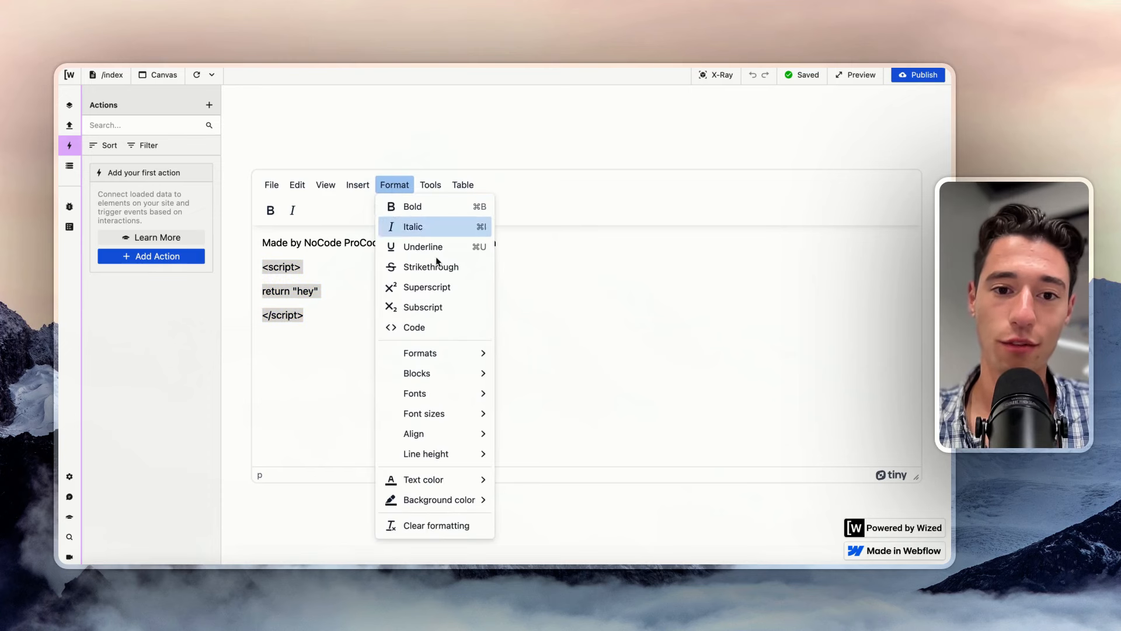
left_click(440, 327)
left_click(426, 314)
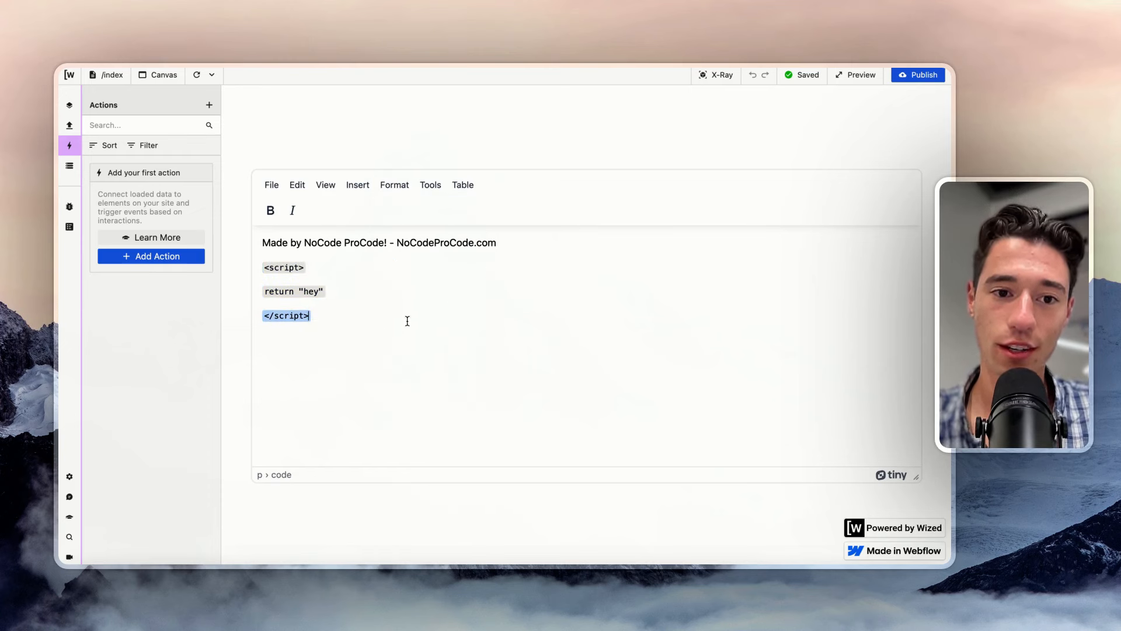
left_click(381, 292)
left_click(362, 243)
left_click(285, 271)
left_click(307, 291)
left_click(300, 245)
left_click(375, 338)
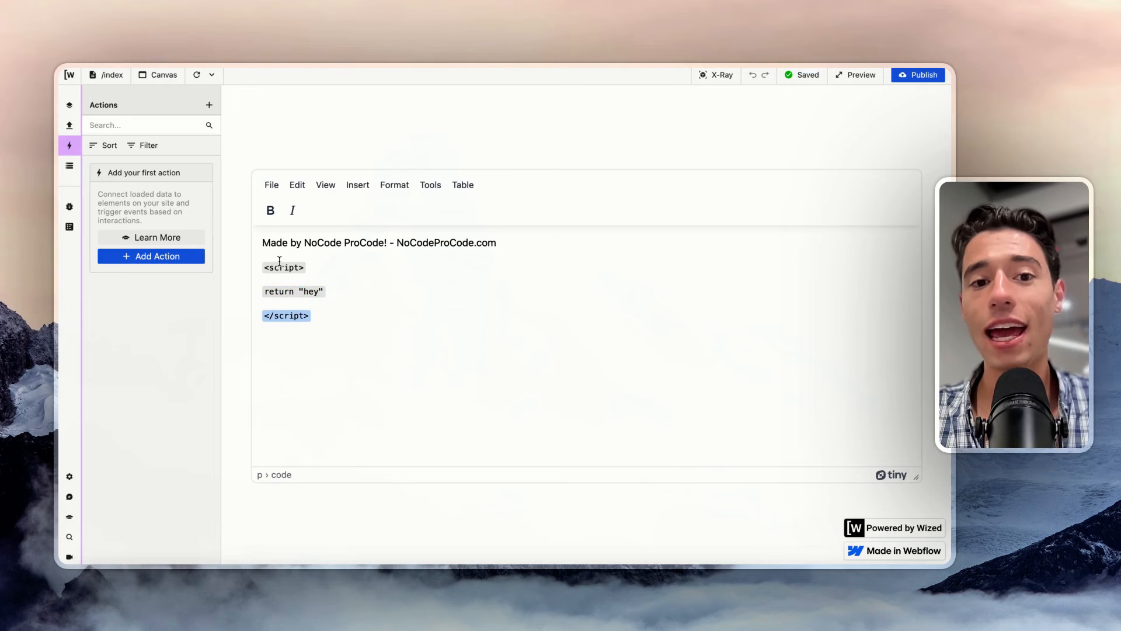
Add blank lines below the code lines and insert a table of 7 columns by 4 rows.
left_click(432, 186)
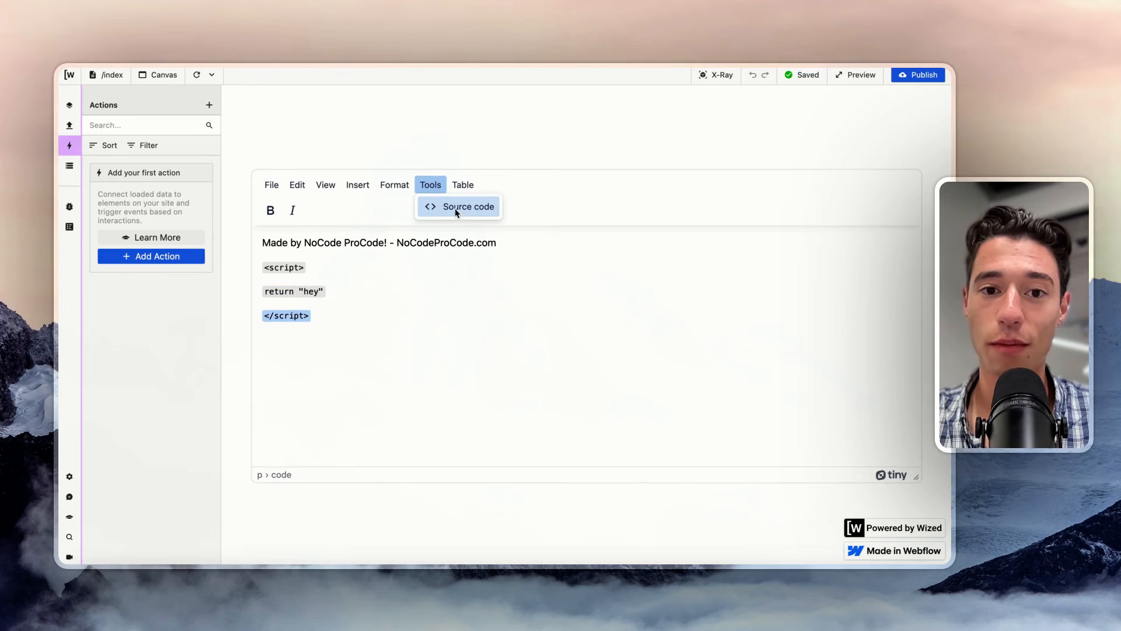
left_click(465, 186)
key("Return")
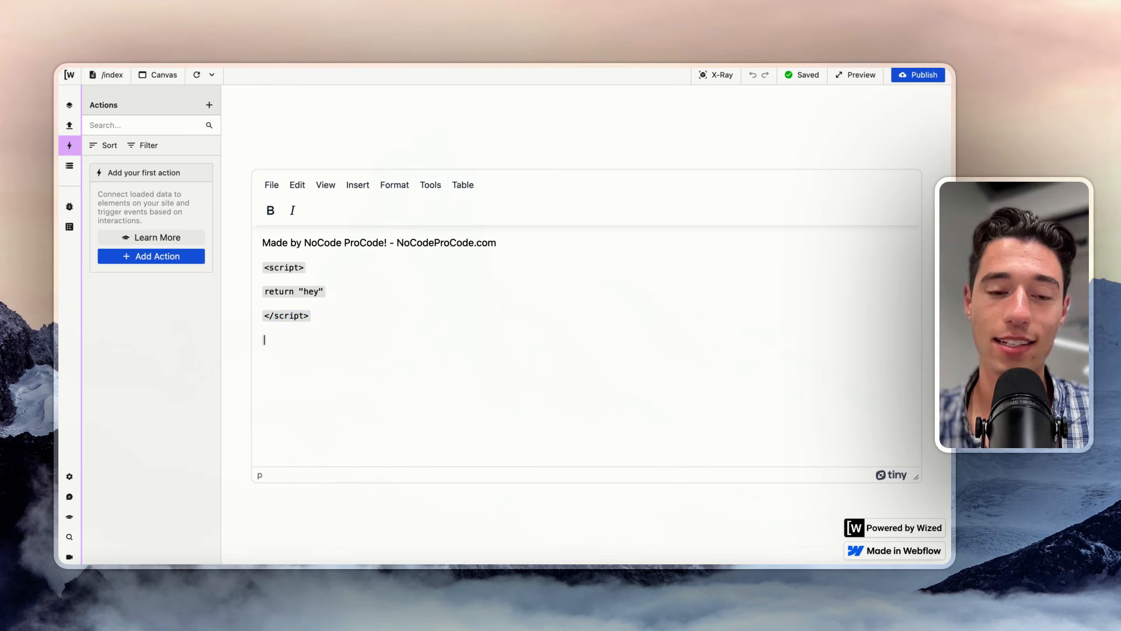
left_click(476, 186)
mouse_move(514, 207)
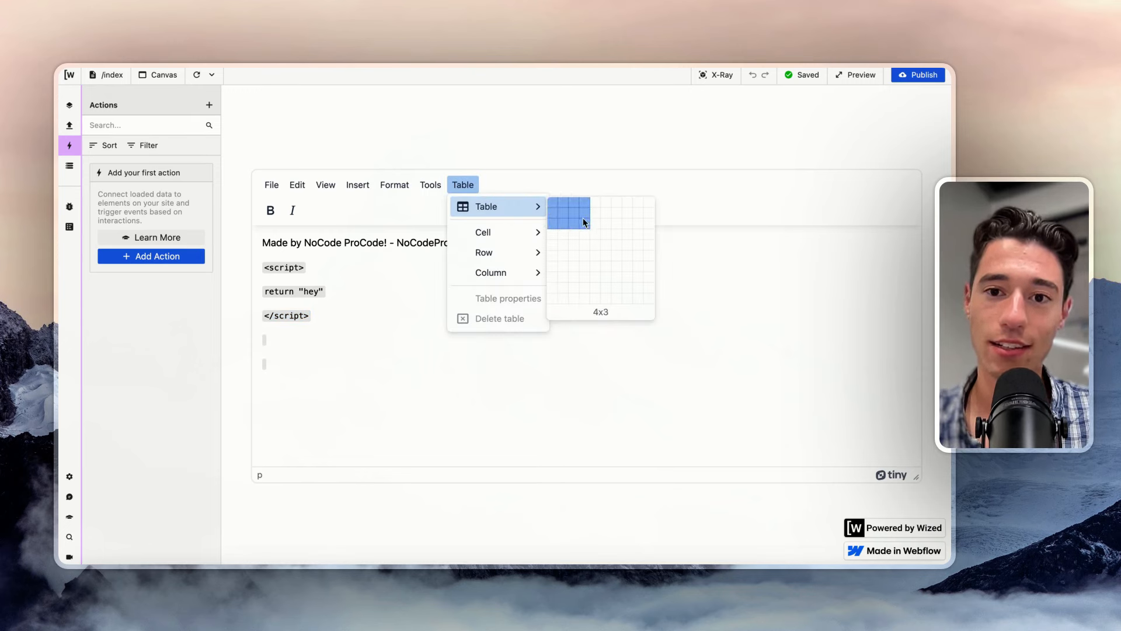
left_click(618, 237)
Check the new table's properties without changing them, and leave the table.
left_click(462, 363)
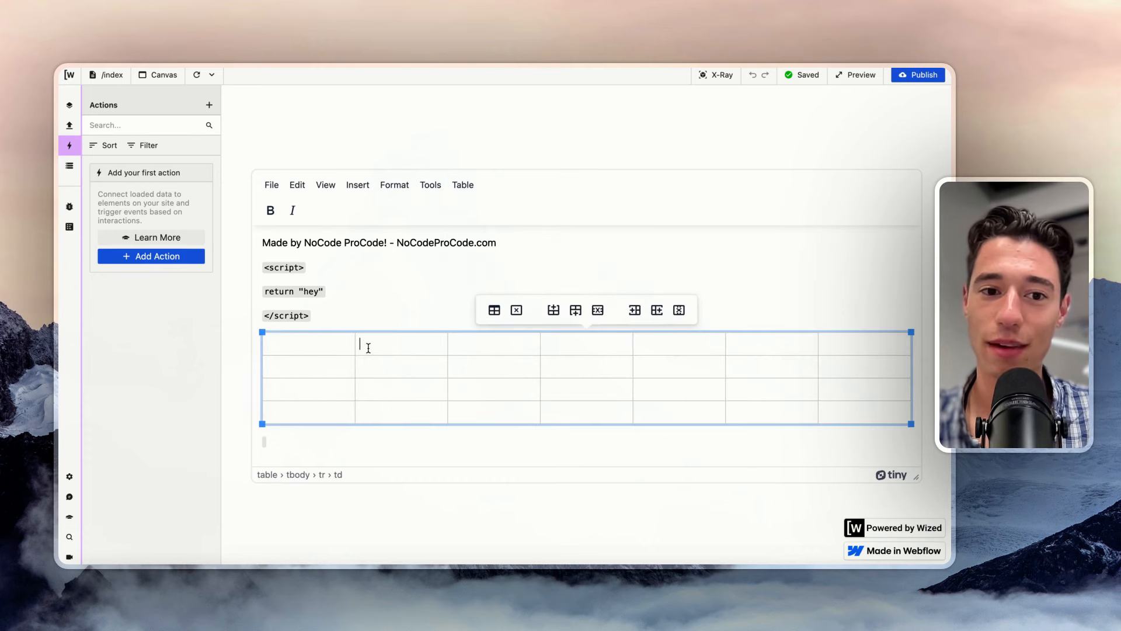
left_click(495, 310)
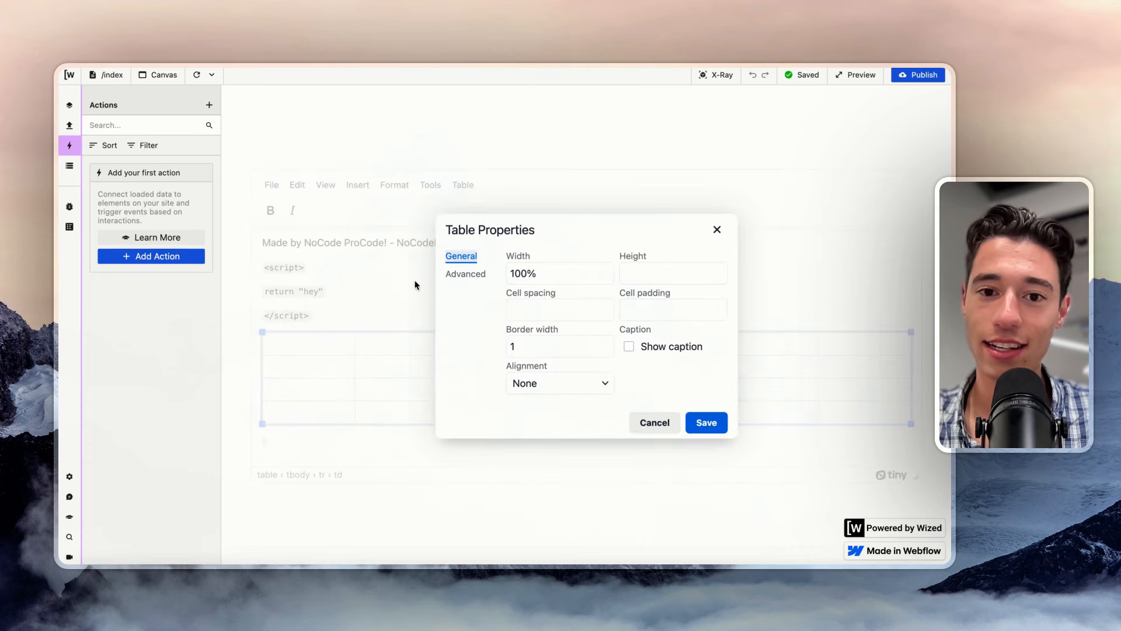
left_click(716, 229)
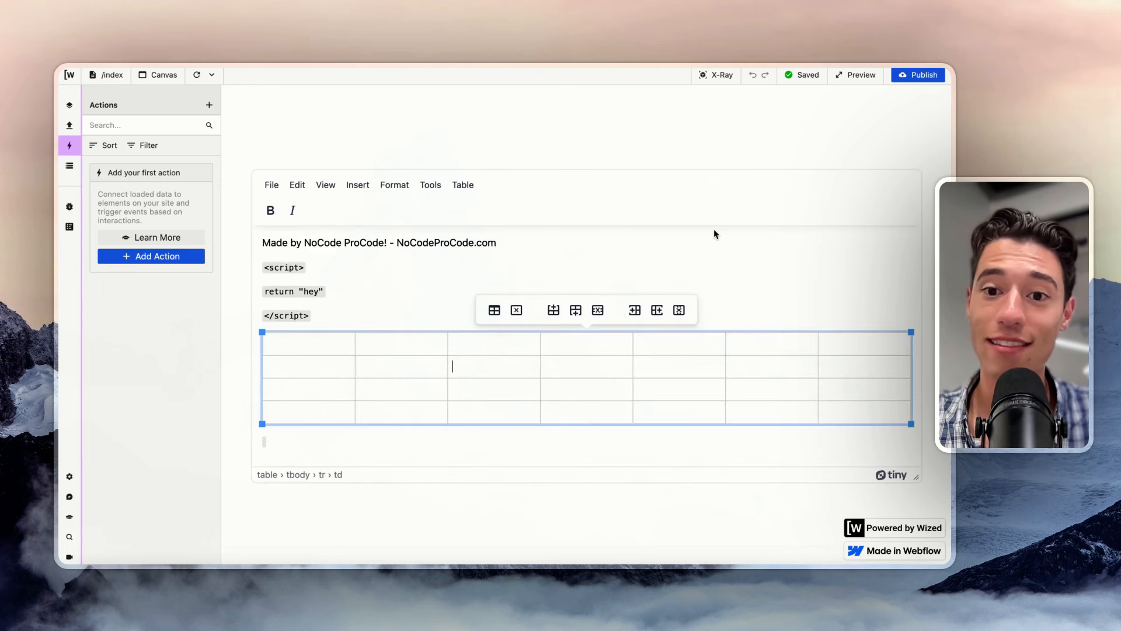
left_click(521, 108)
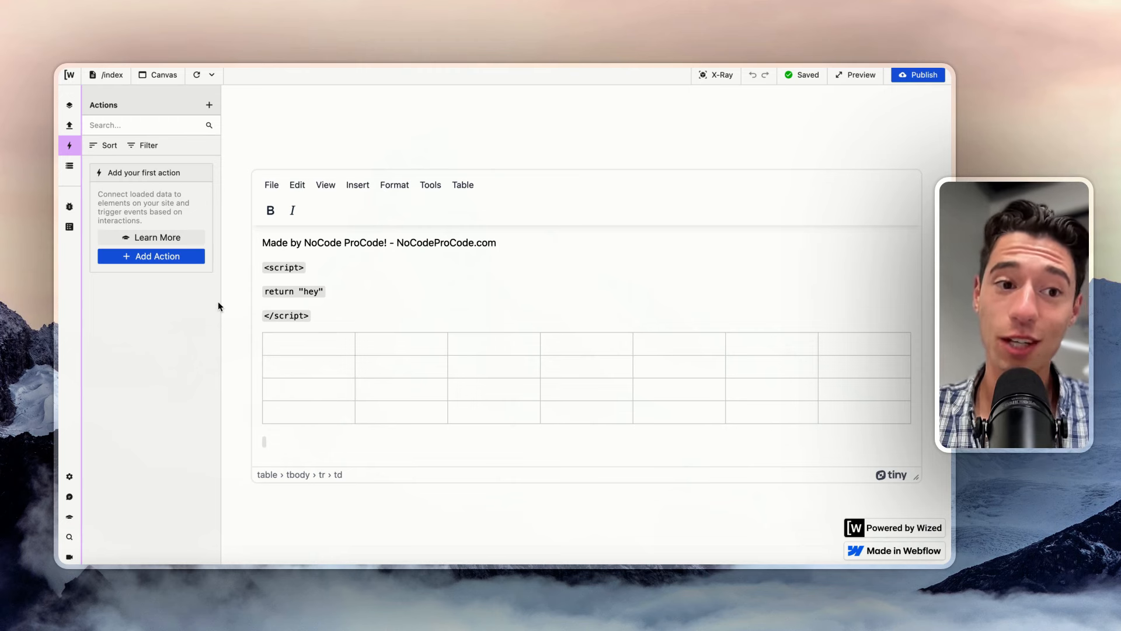
Examine the HTML that the tiny-mce input field holds in Wized's Data Store, reading along its value.
left_click(69, 165)
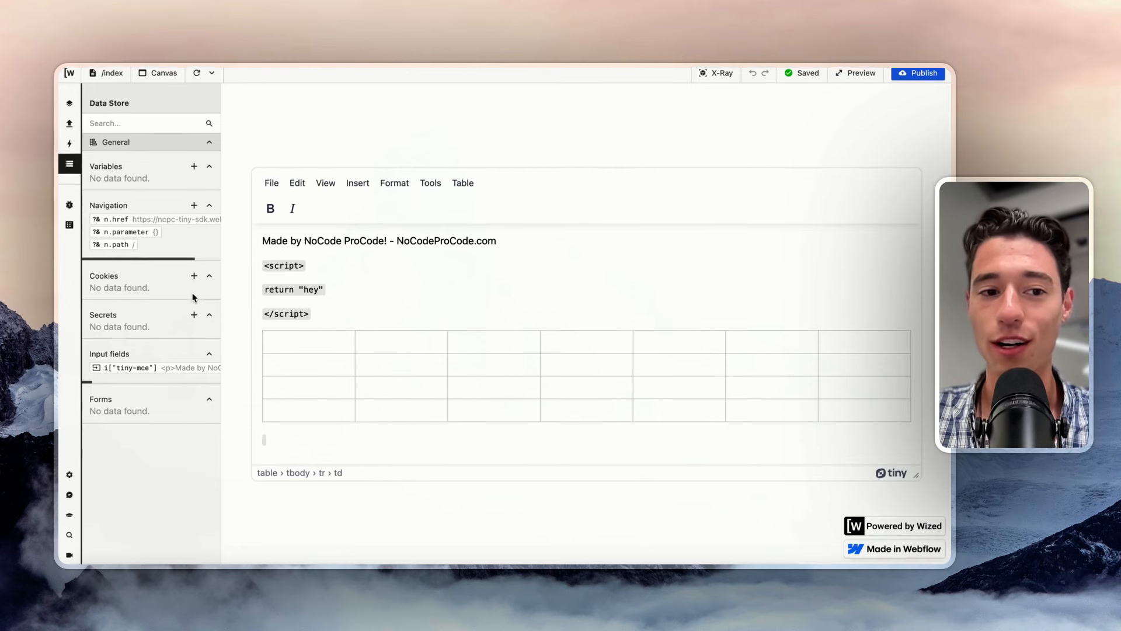
scroll(127, 375, "right", 3)
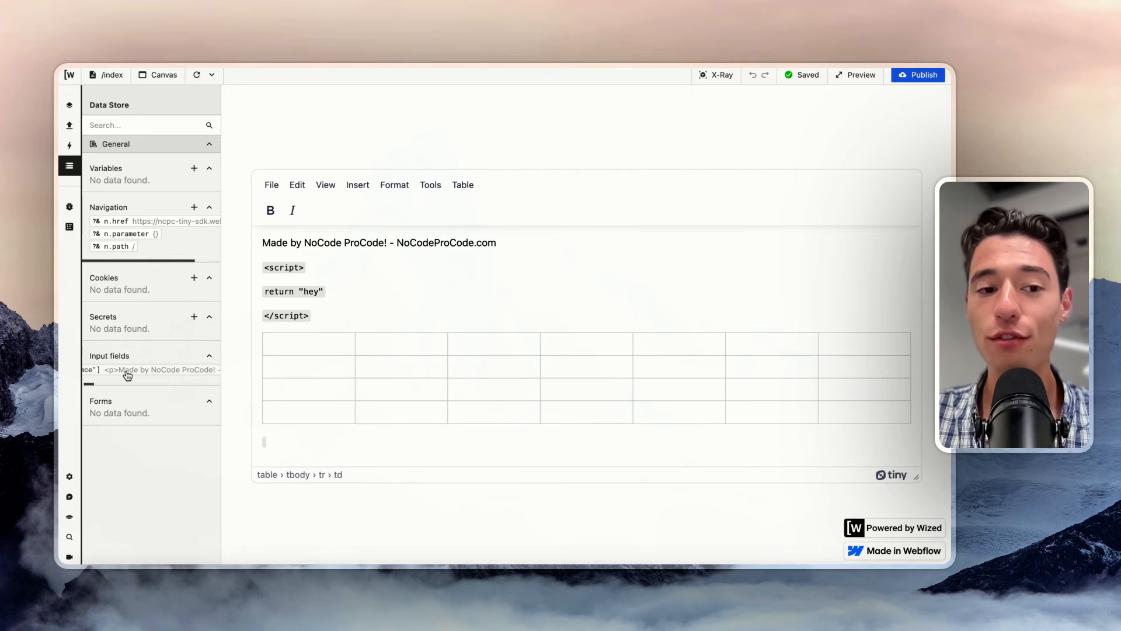
scroll(182, 371, "right", 5)
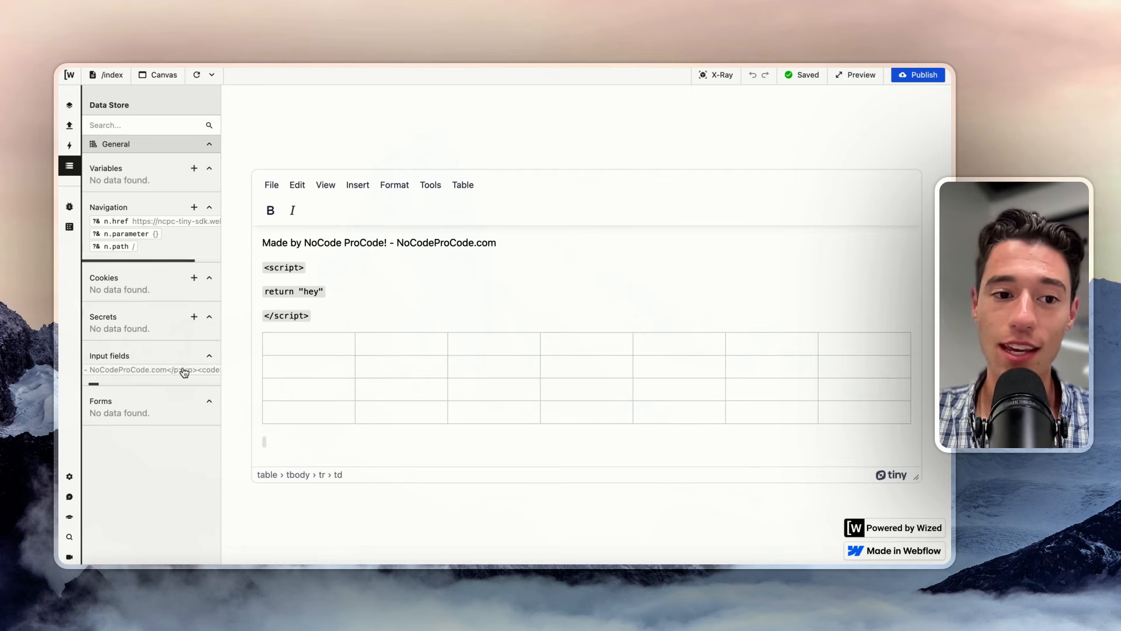
scroll(184, 372, "right", 6)
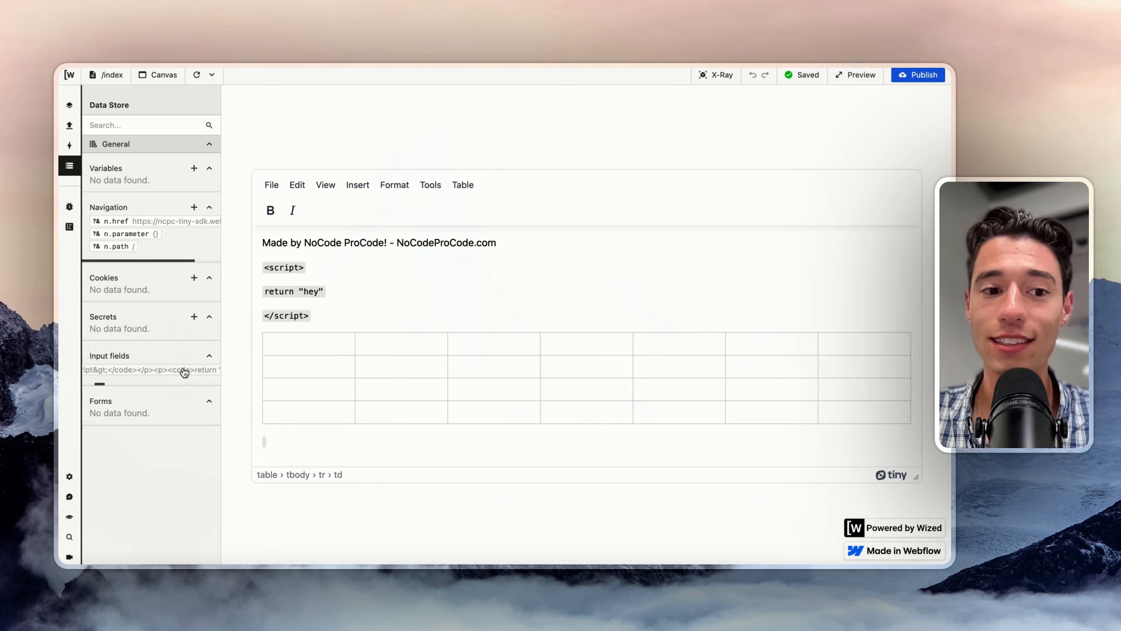
scroll(184, 373, "right", 8)
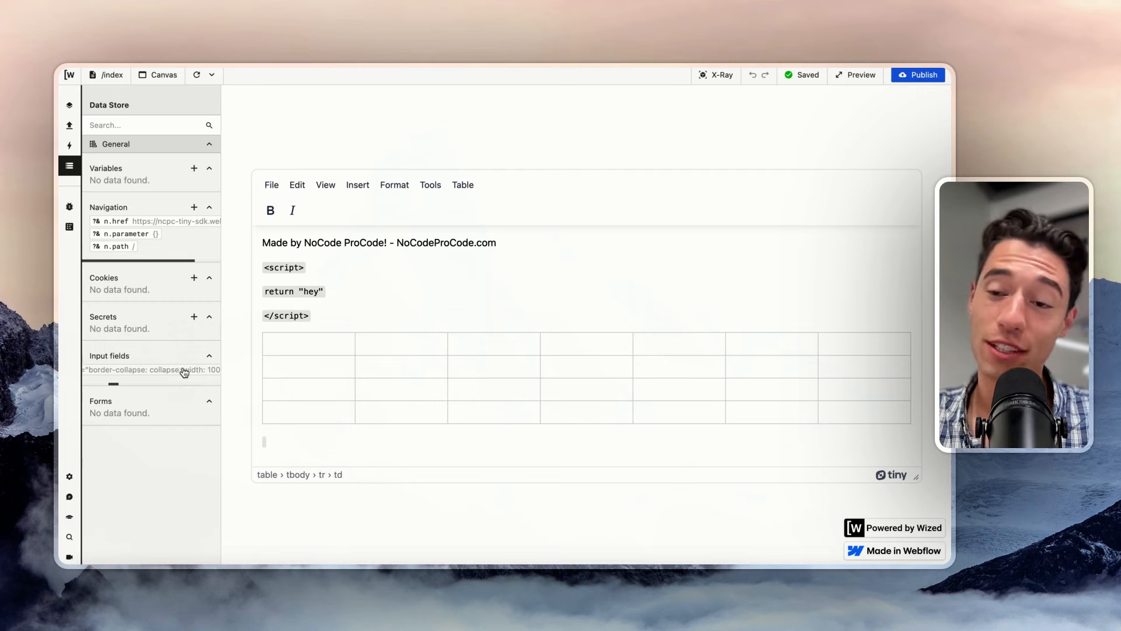
scroll(185, 373, "right", 8)
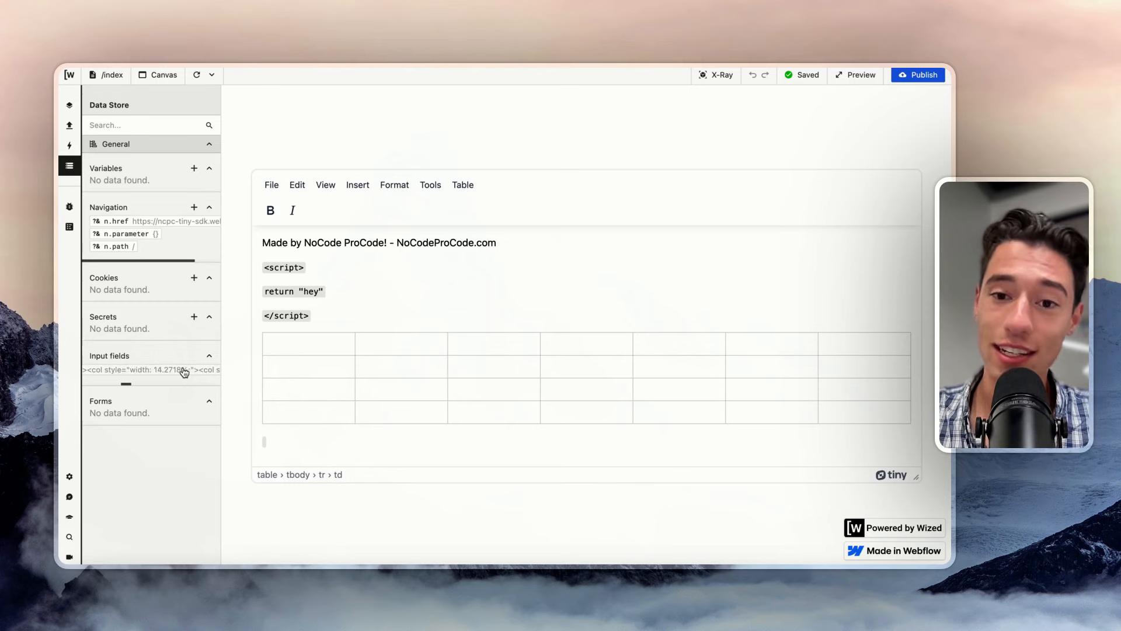
scroll(184, 373, "right", 8)
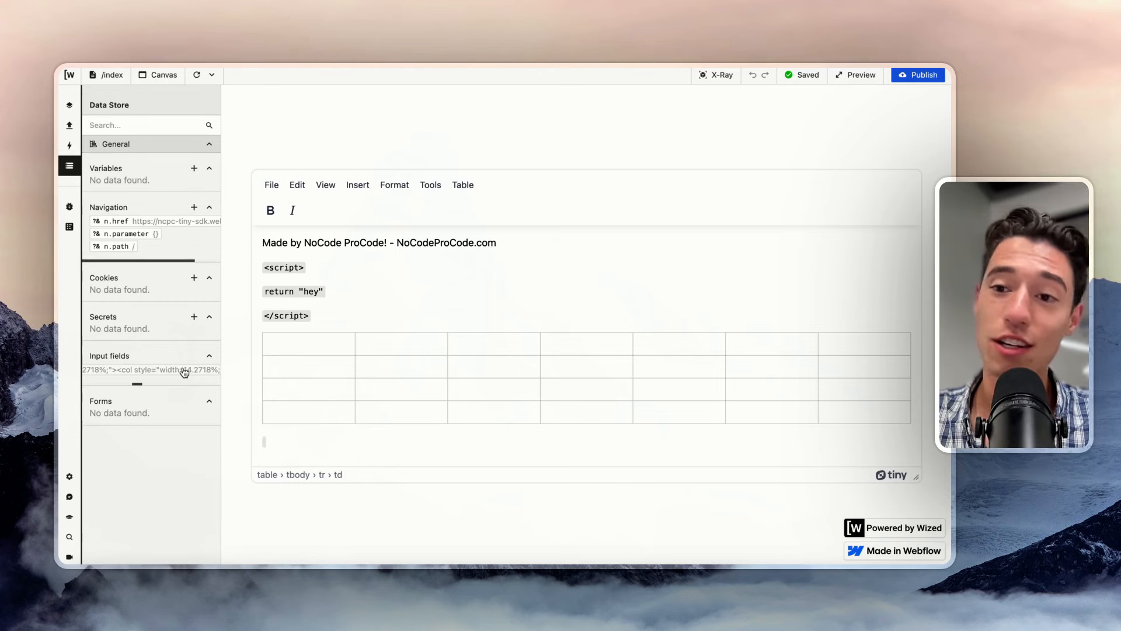
scroll(185, 372, "right", 6)
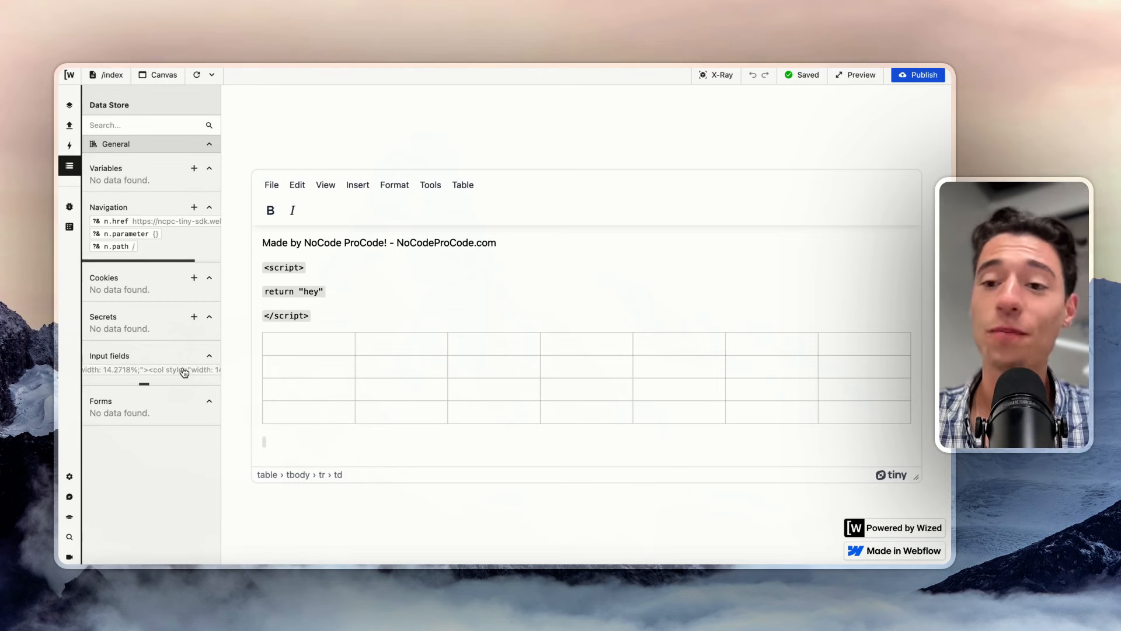
scroll(184, 373, "right", 5)
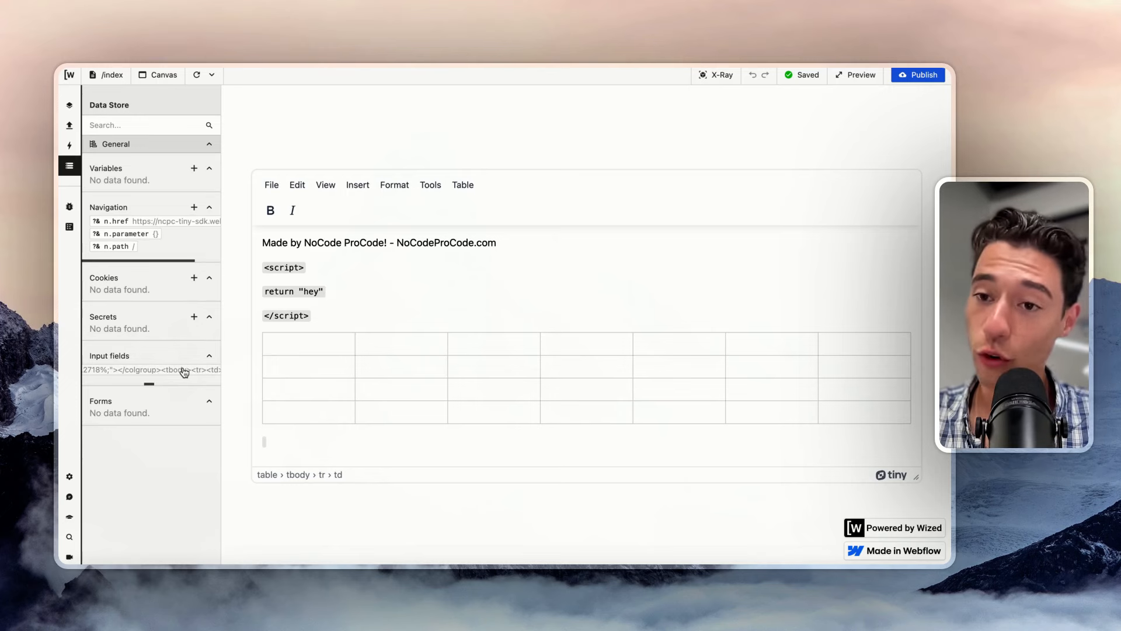
scroll(185, 373, "right", 8)
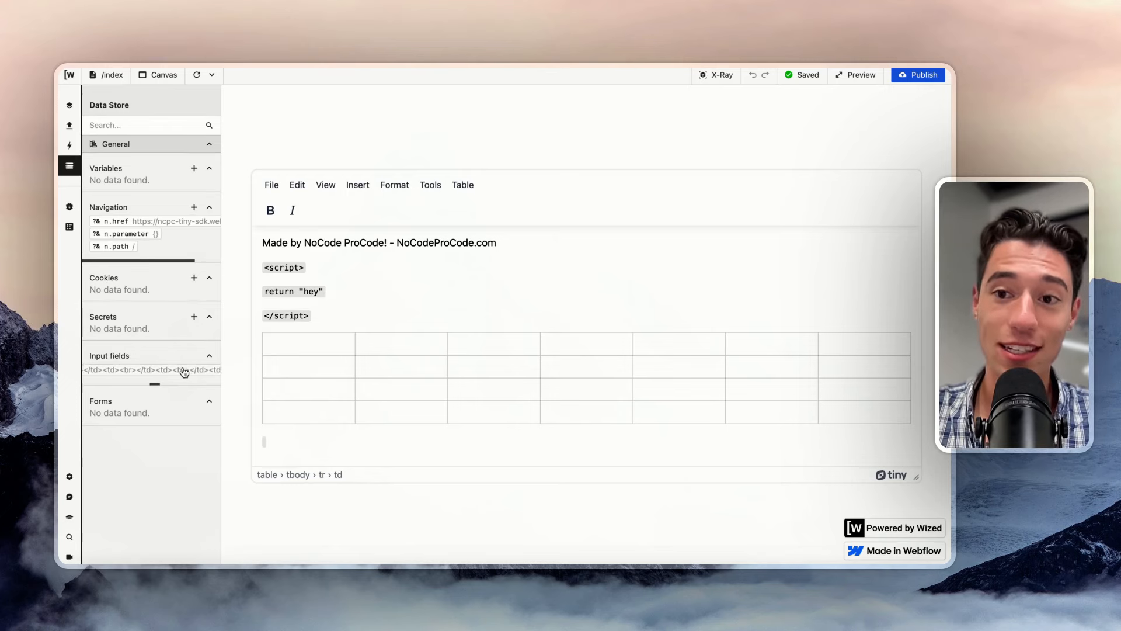
scroll(184, 373, "right", 8)
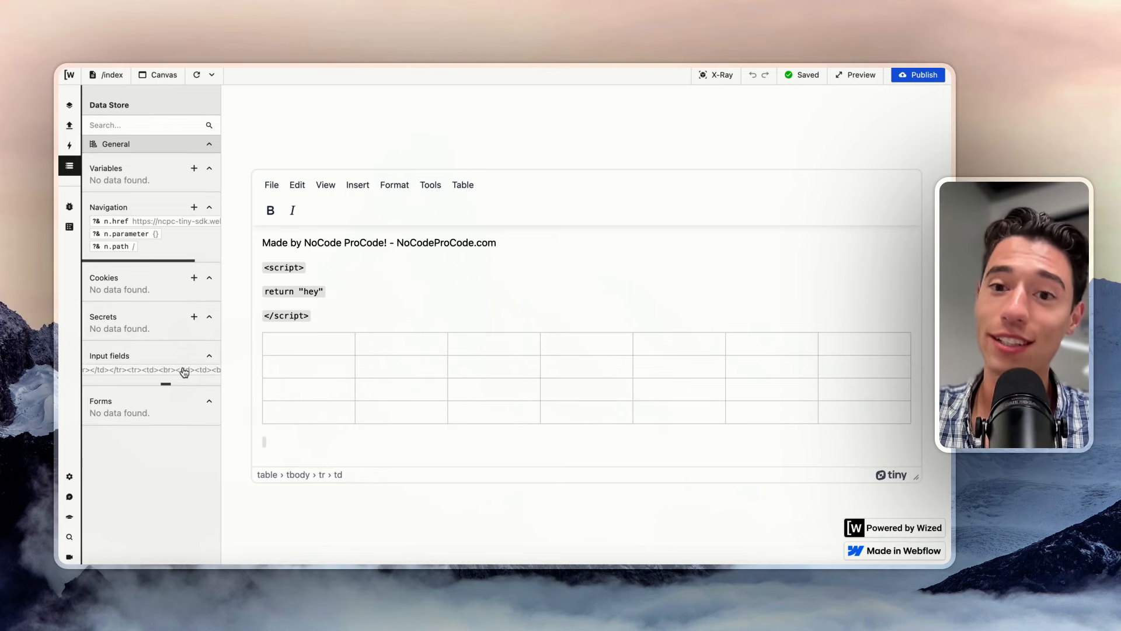
scroll(185, 372, "right", 6)
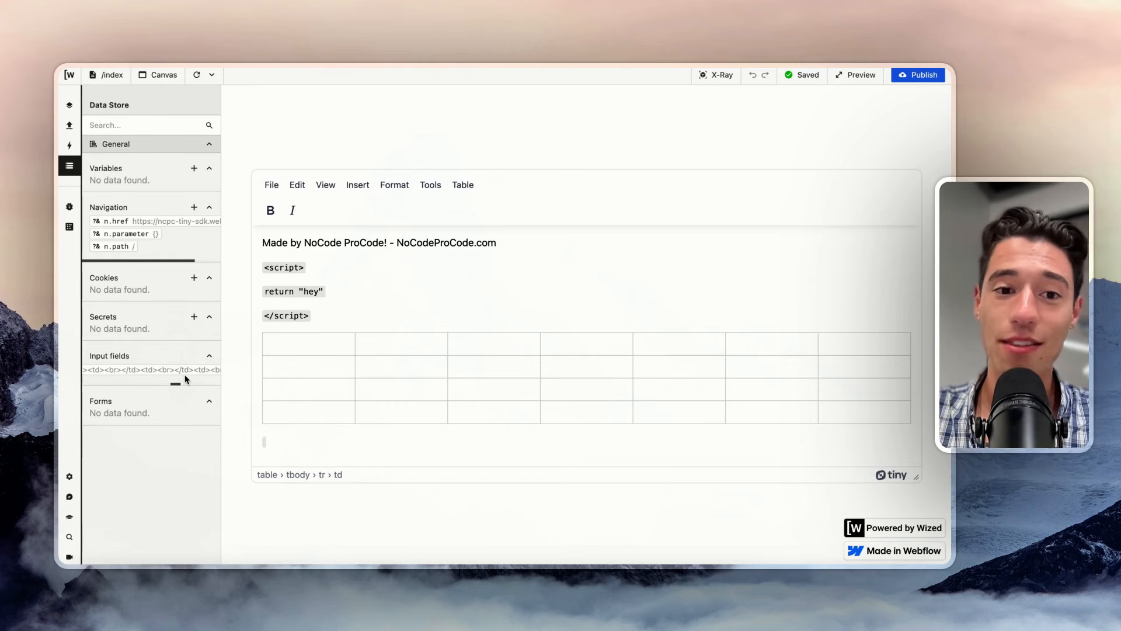
scroll(185, 373, "left", 10)
scroll(183, 372, "left", 10)
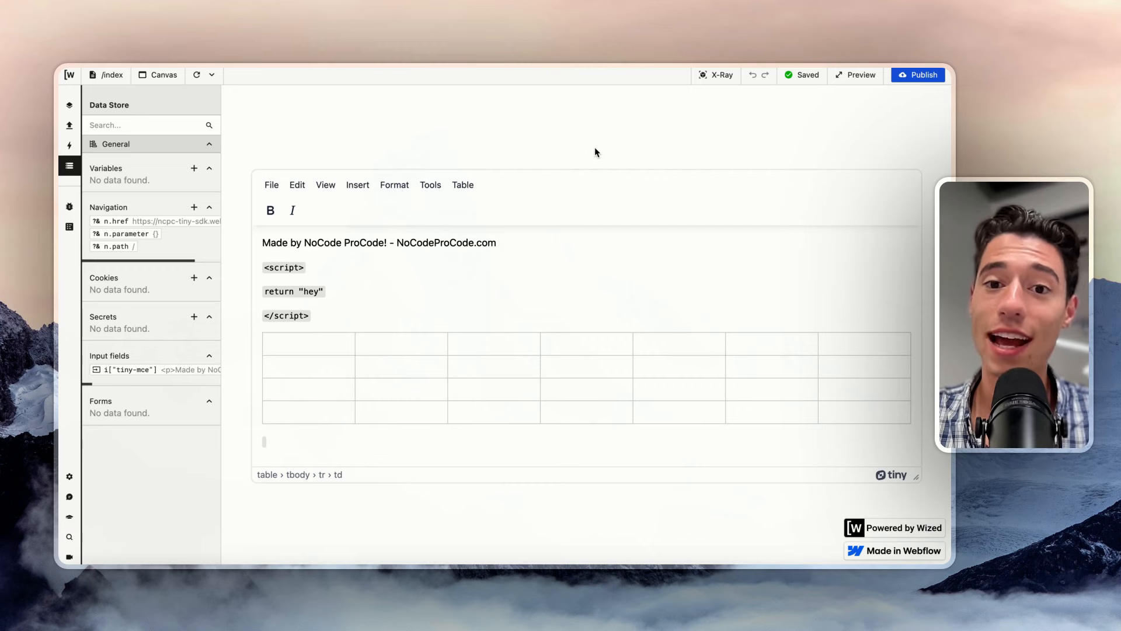
Reload the Wized canvas to reset the editor content, and check the tiny-canvas textarea's Text setting in Webflow.
left_click(196, 75)
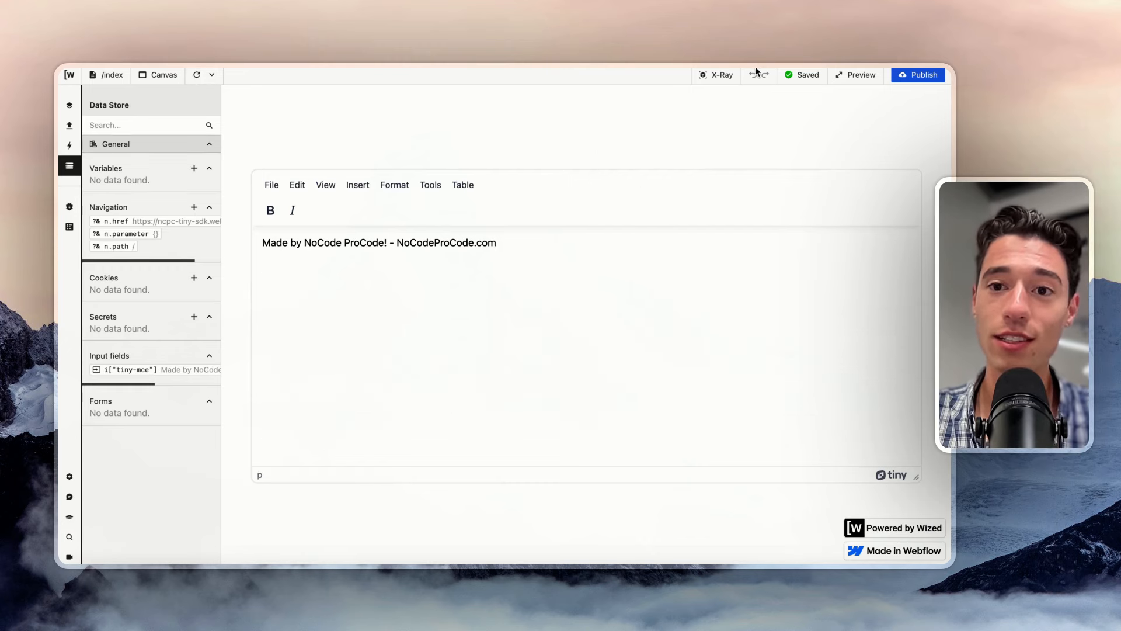
triple_click(323, 242)
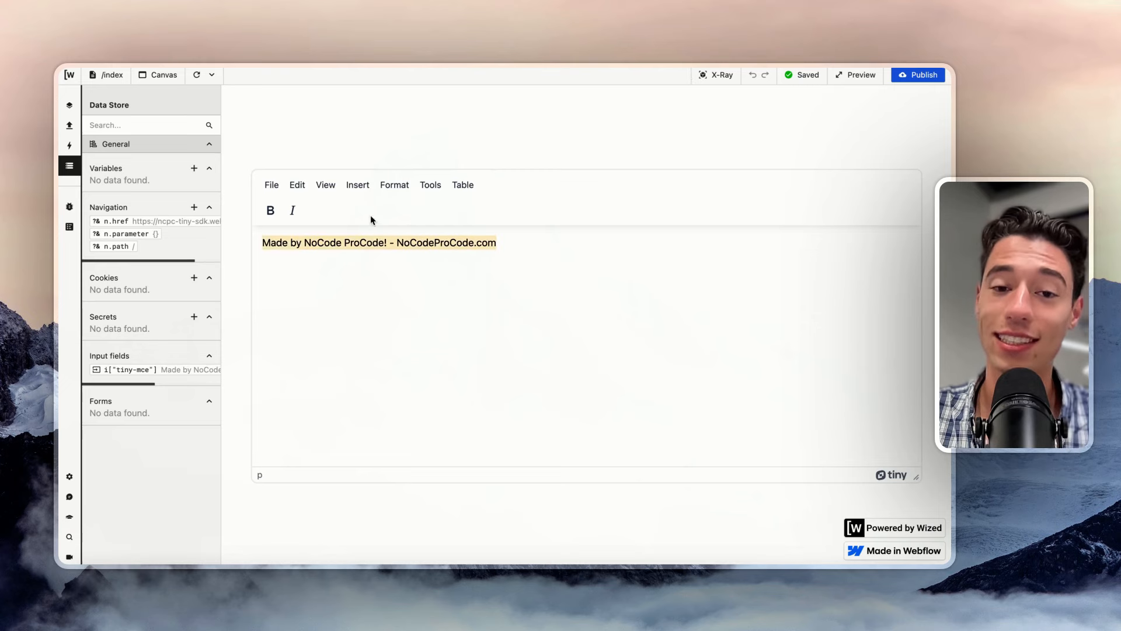
left_click(85, 148)
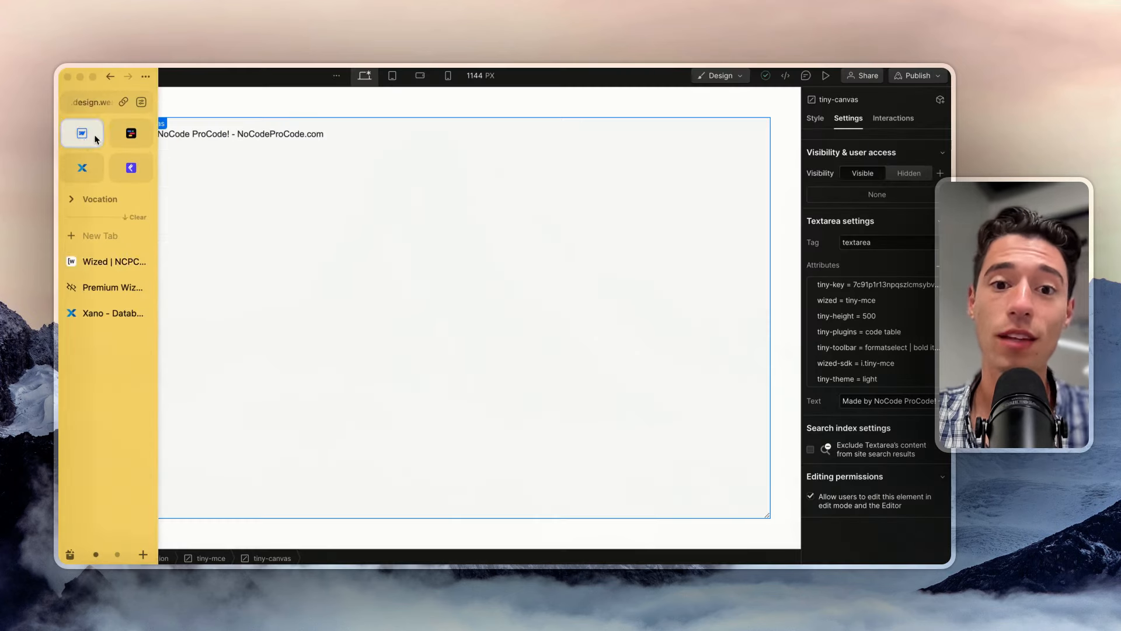
triple_click(890, 401)
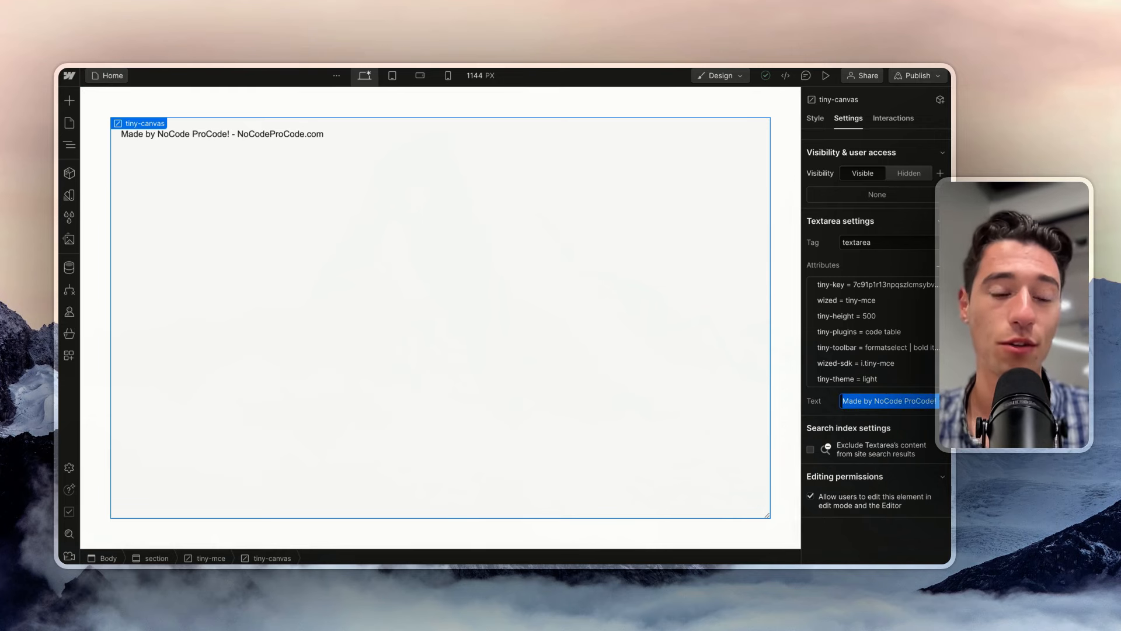
Switch back to Wized and turn on X-Ray mode for the page's elements.
left_click(106, 261)
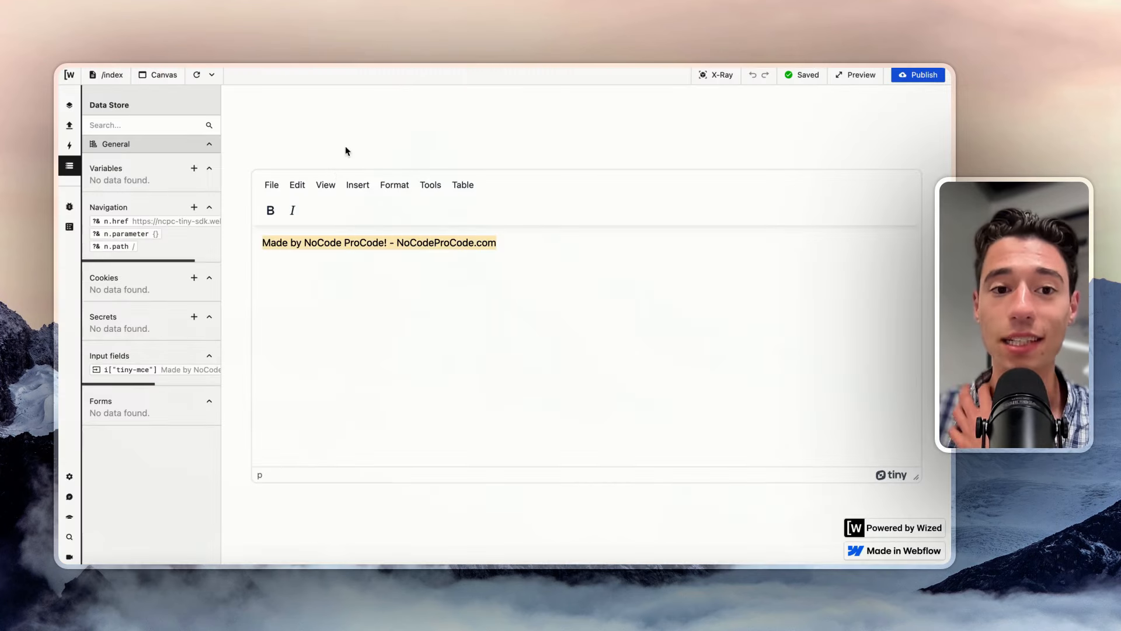
left_click(702, 77)
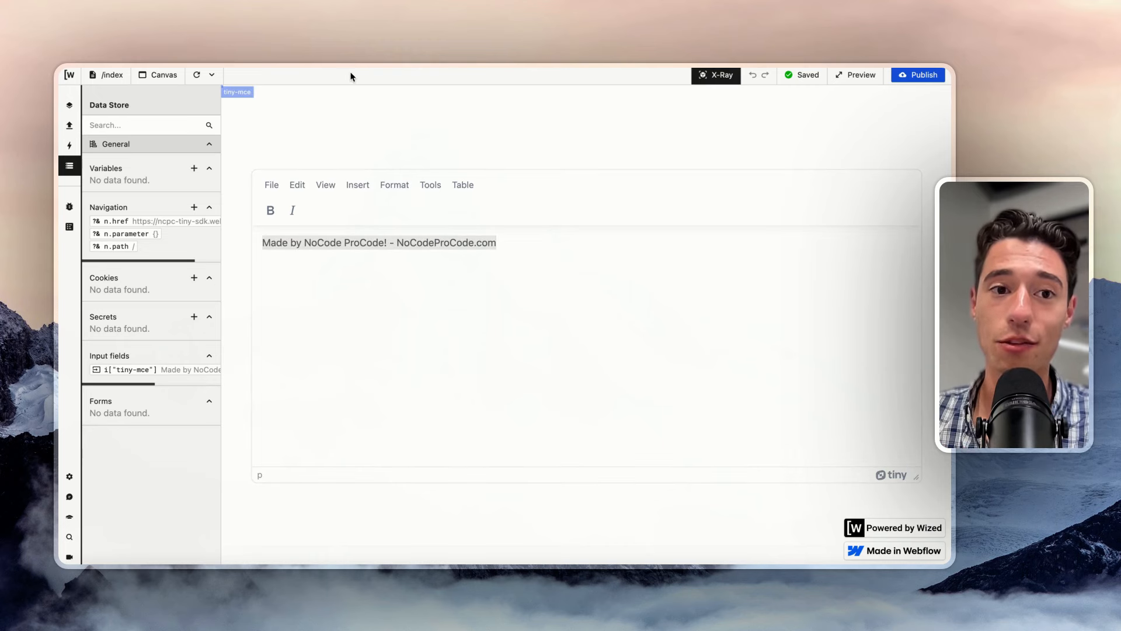
Create an action for the tiny-mce element and choose Set text as its setting.
left_click(240, 93)
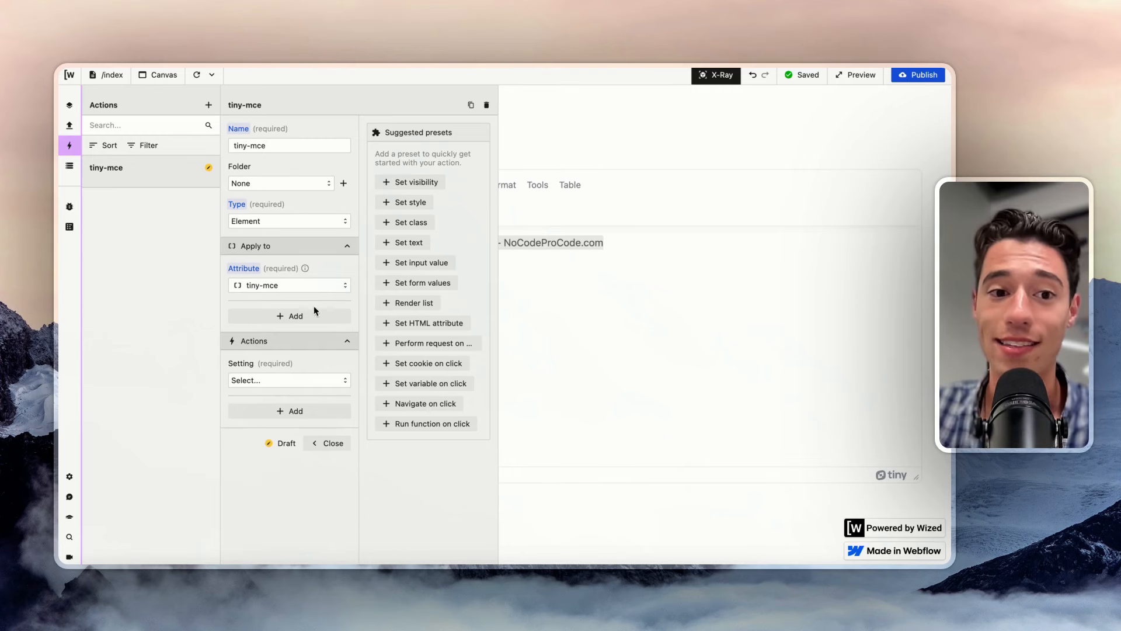
left_click(268, 380)
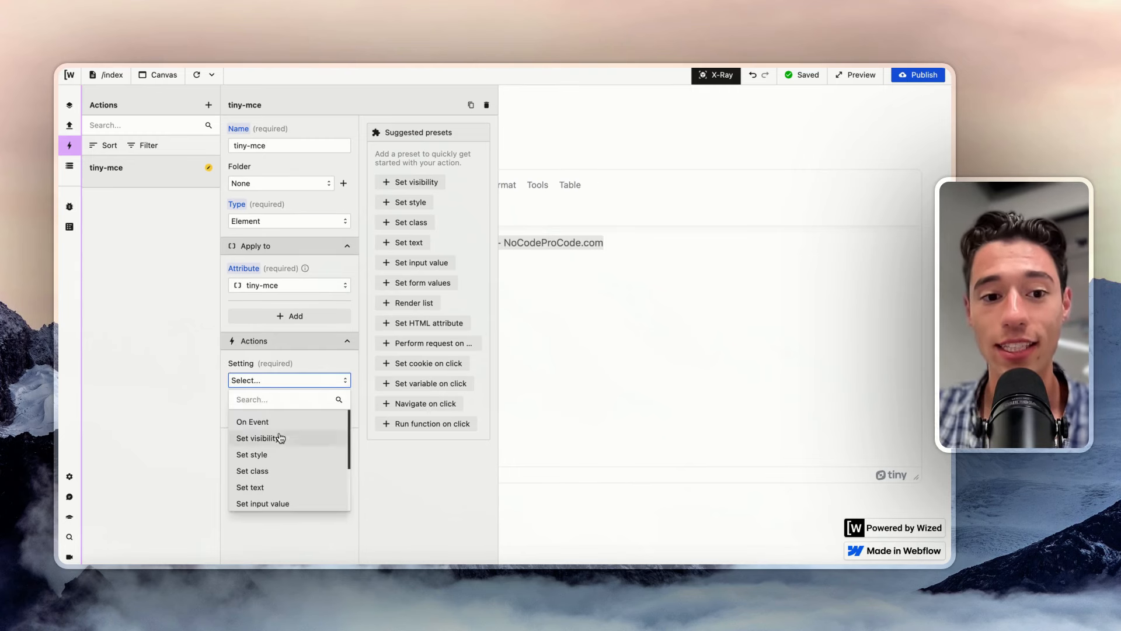
scroll(267, 466, "down", 1)
left_click(267, 465)
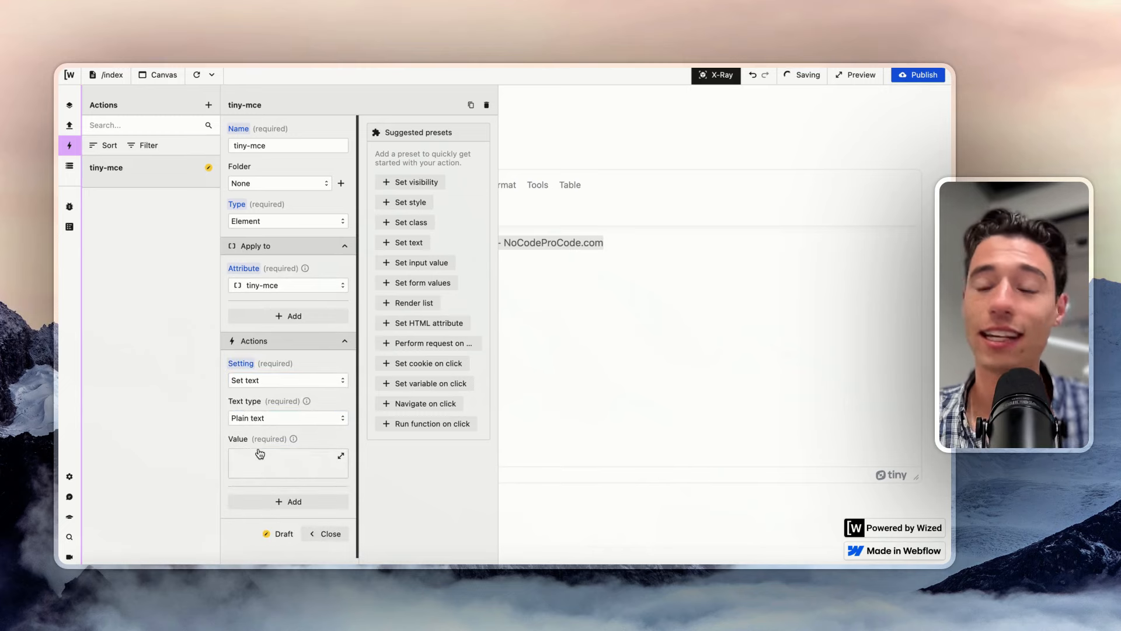
Give the tiny-mce action's text value the function return "Hey Wized Gang! ;-)" and close the action.
left_click(262, 454)
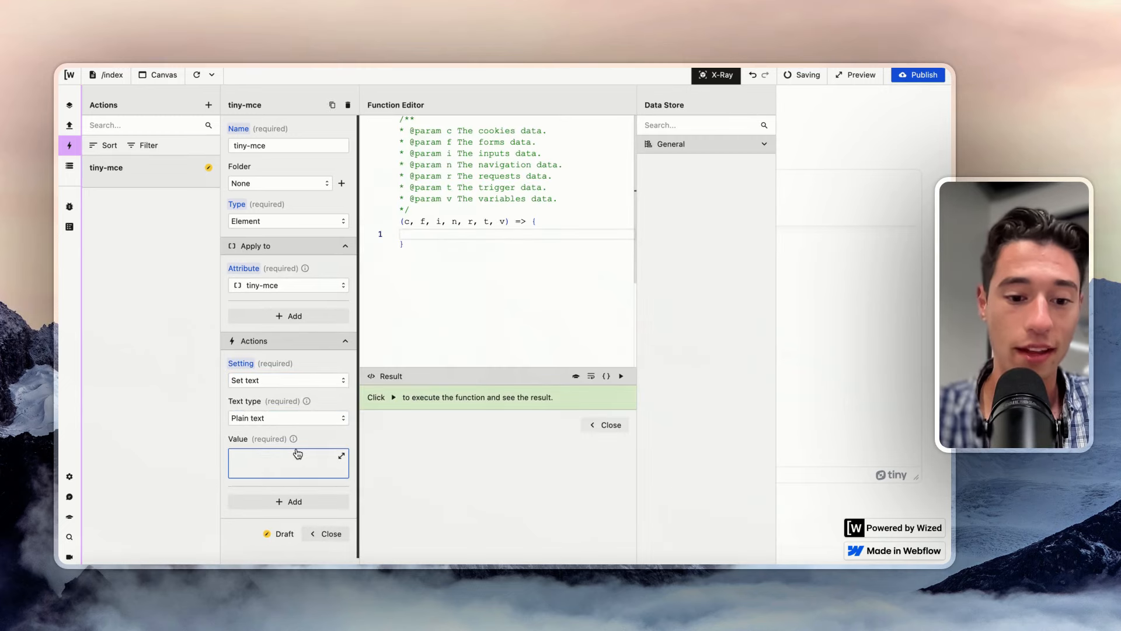
type("return ")
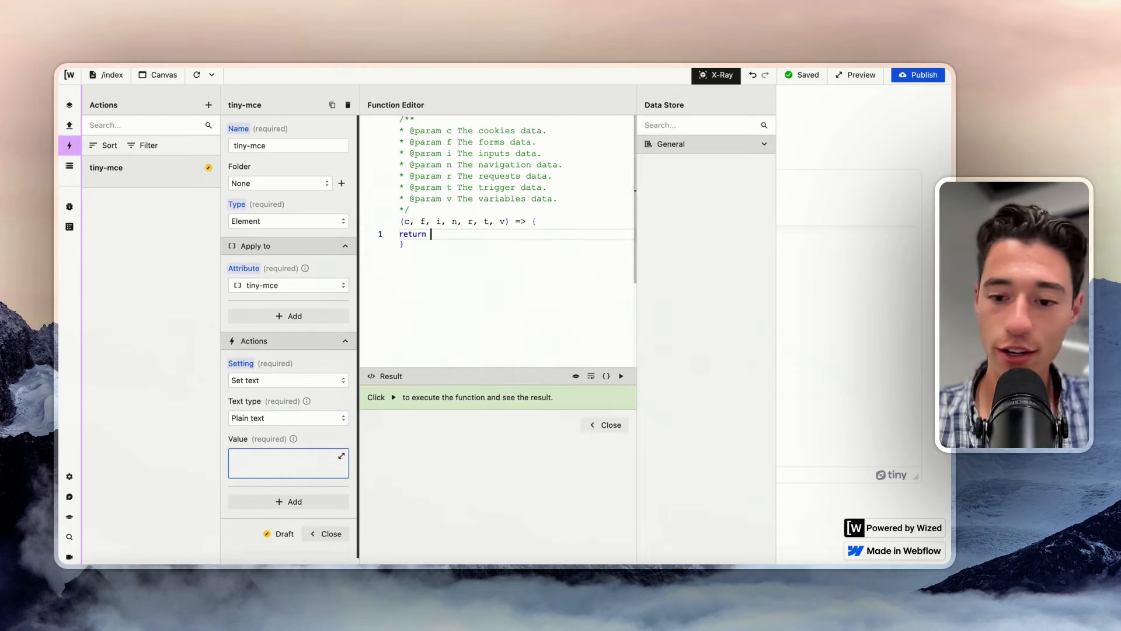
type("\"Hey Wiz")
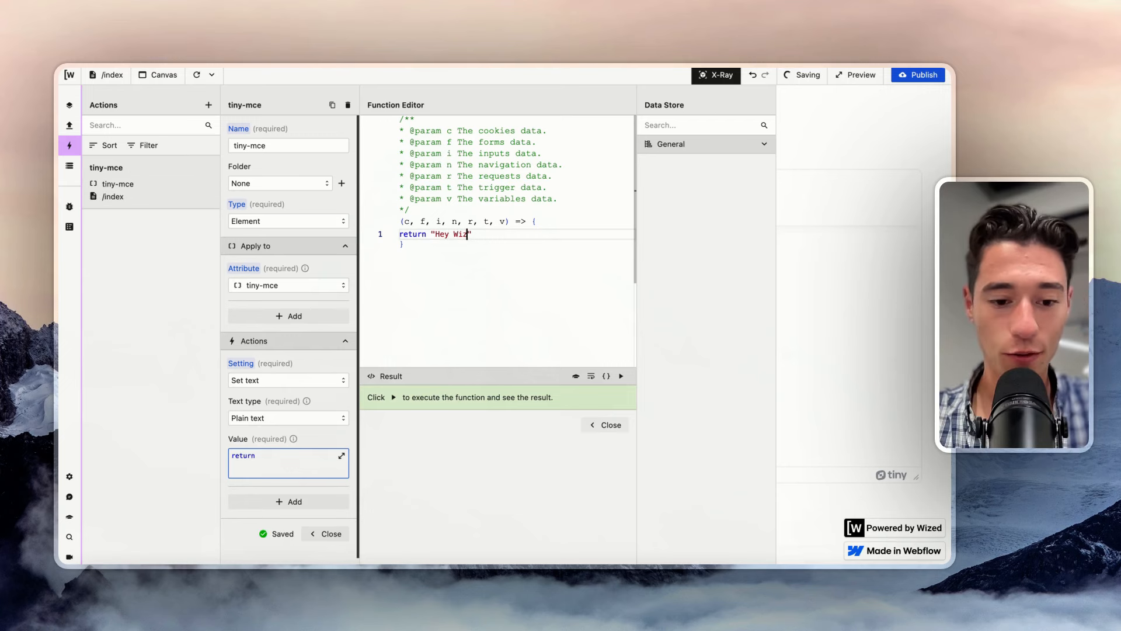
type("ed Gang! ")
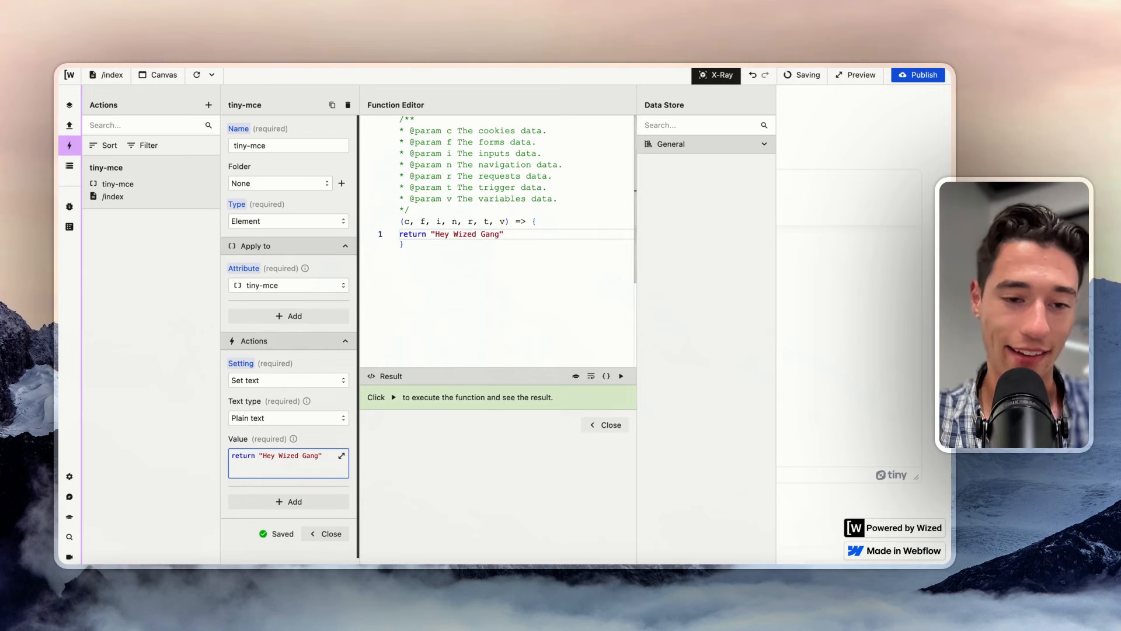
type(";-)")
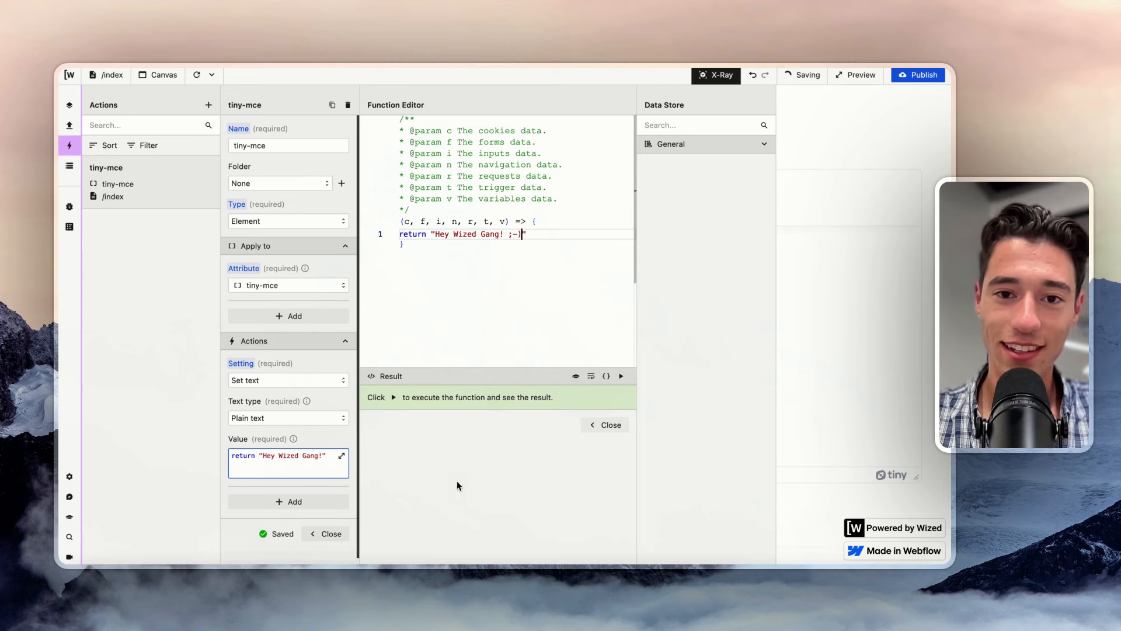
left_click(605, 424)
left_click(327, 533)
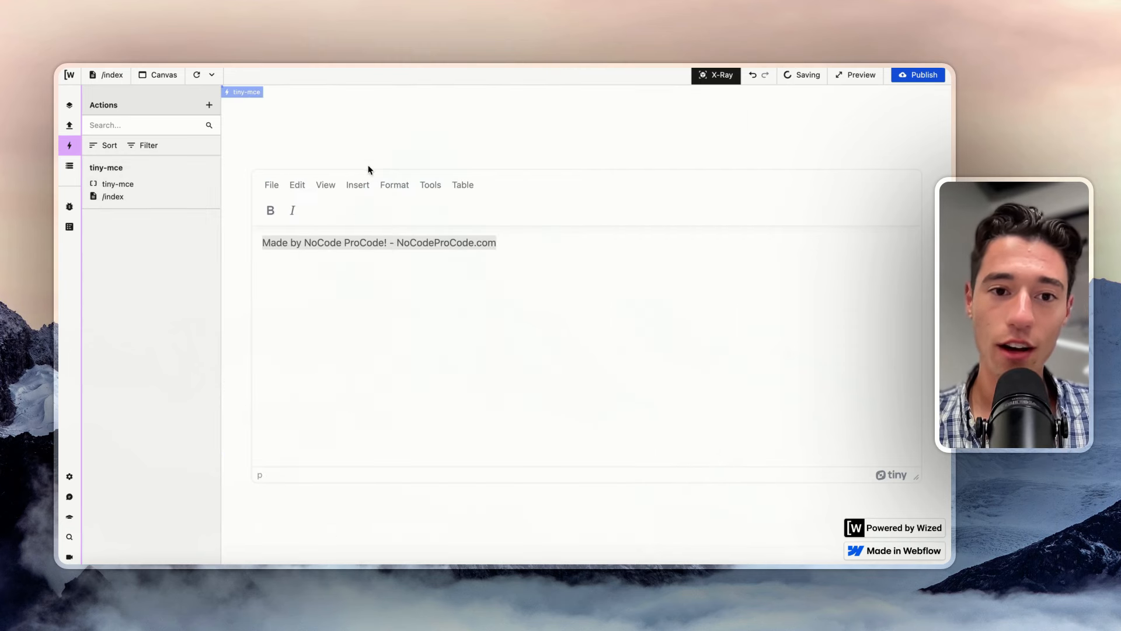
Reload the canvas, turn off X-Ray mode, and check the text loaded in the TinyMCE editor.
left_click(196, 75)
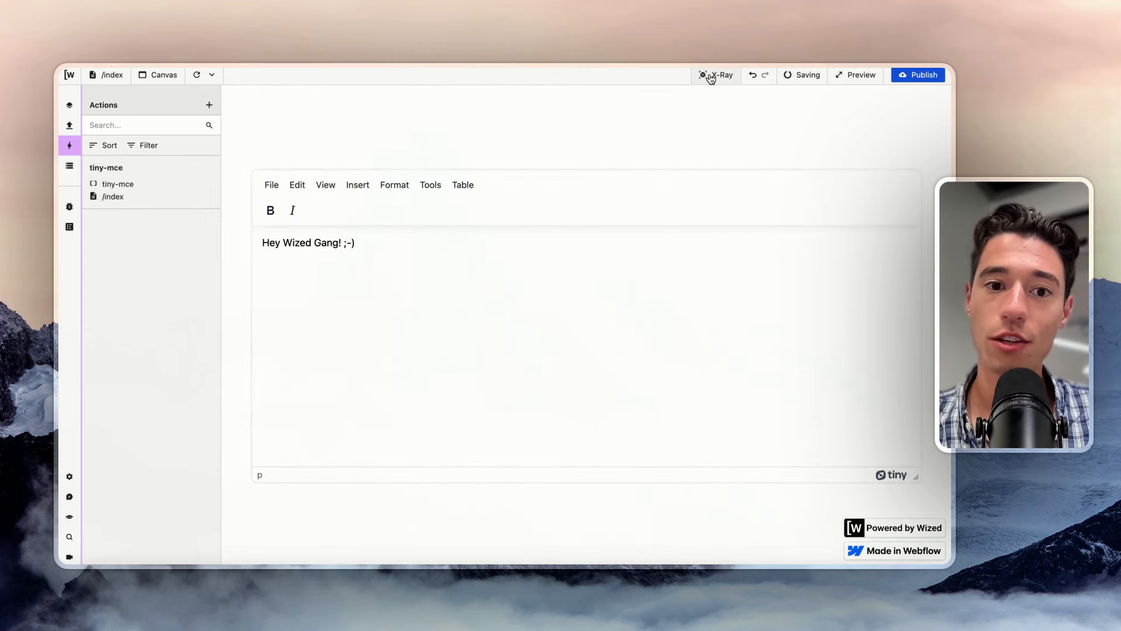
triple_click(282, 244)
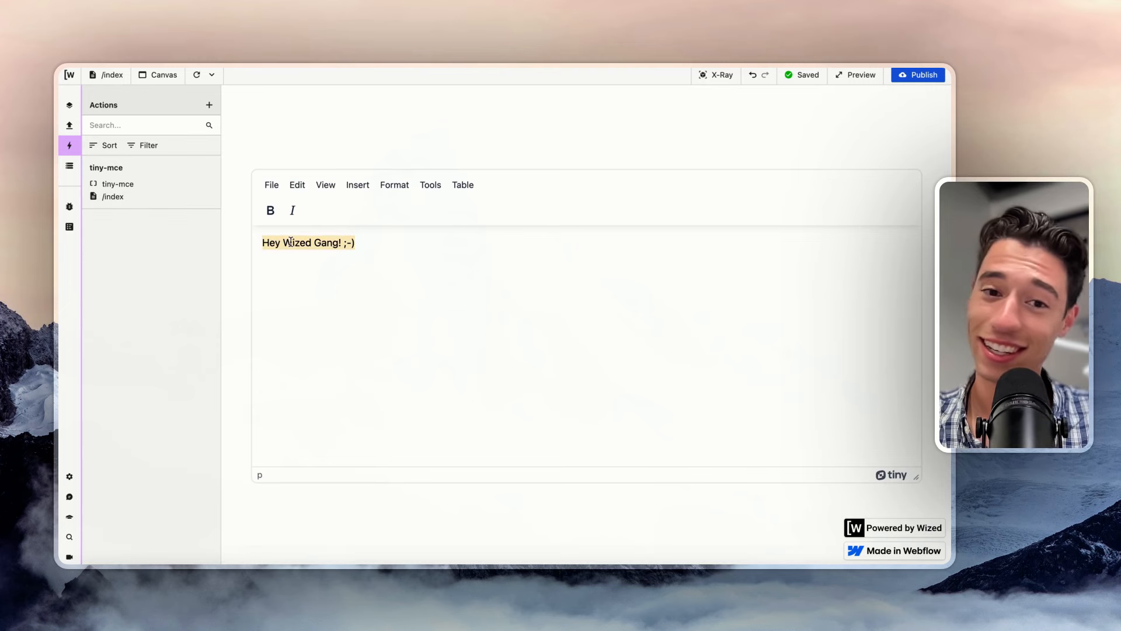
left_click(337, 151)
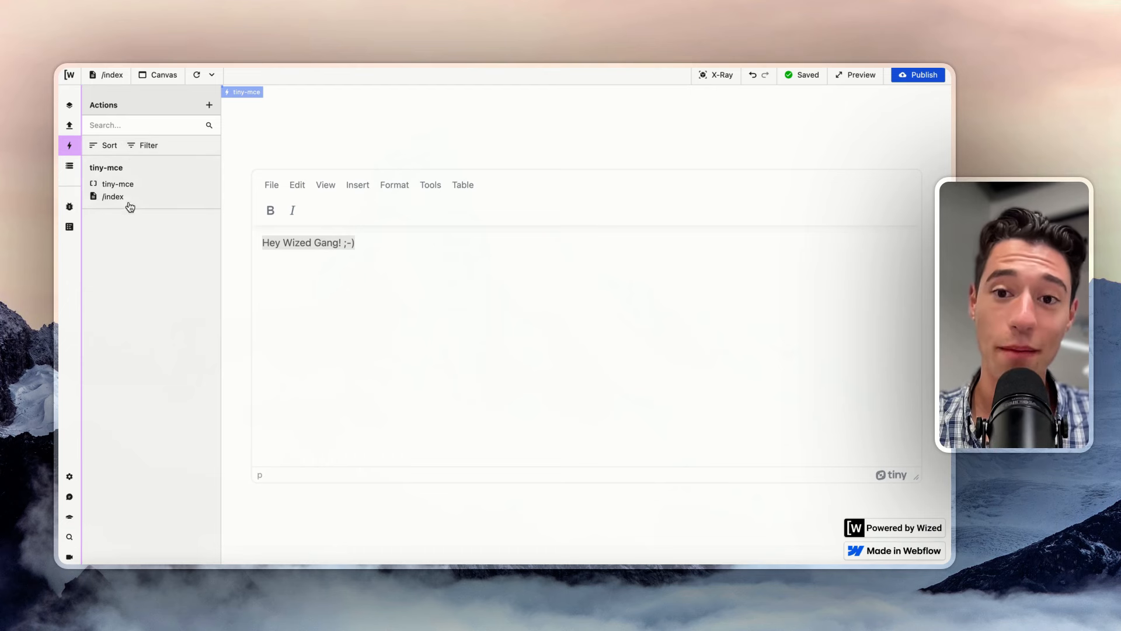
mouse_move(163, 119)
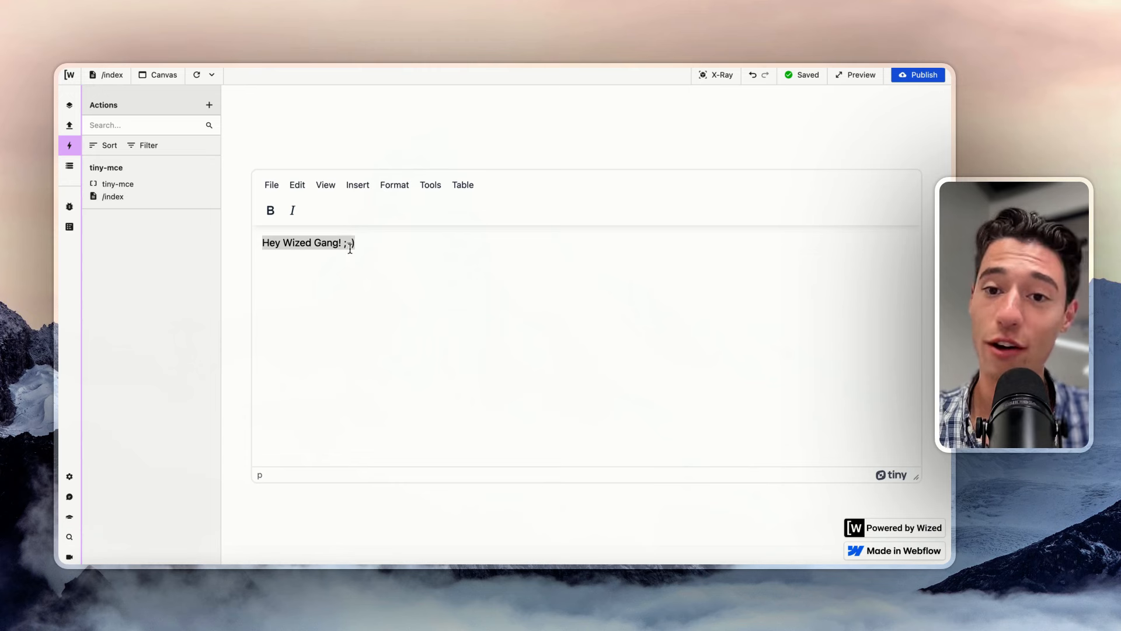
Create a Data Store variable called example whose initial value is return "".
left_click(70, 166)
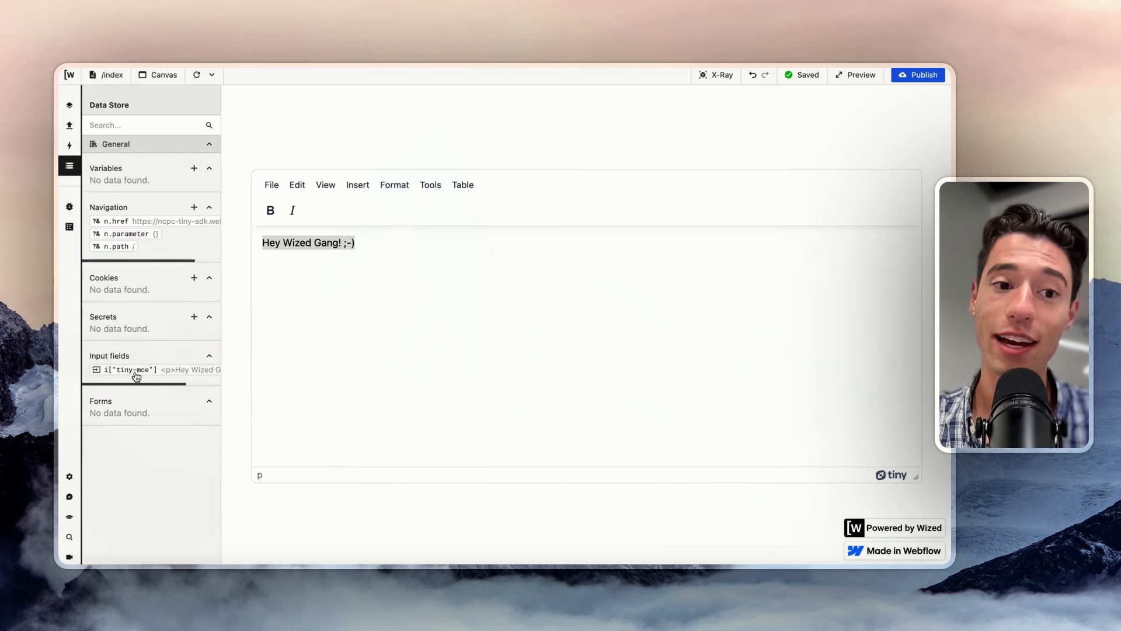
left_click(197, 168)
left_click(270, 144)
type("example")
left_click(282, 195)
type("re")
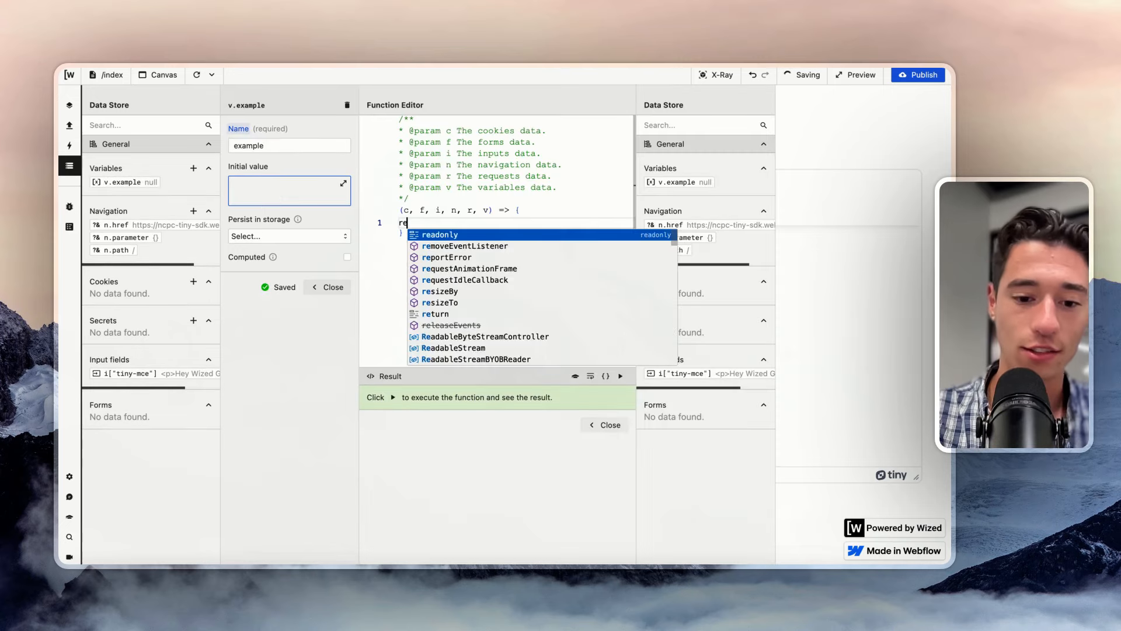
type("turn \"")
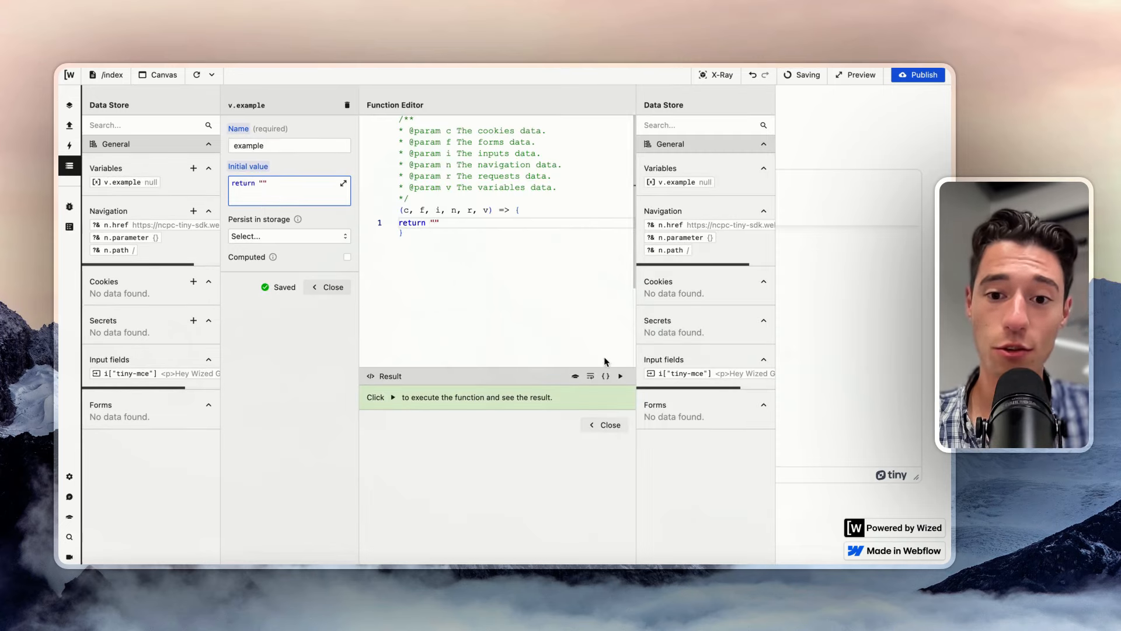
left_click(625, 425)
left_click(335, 289)
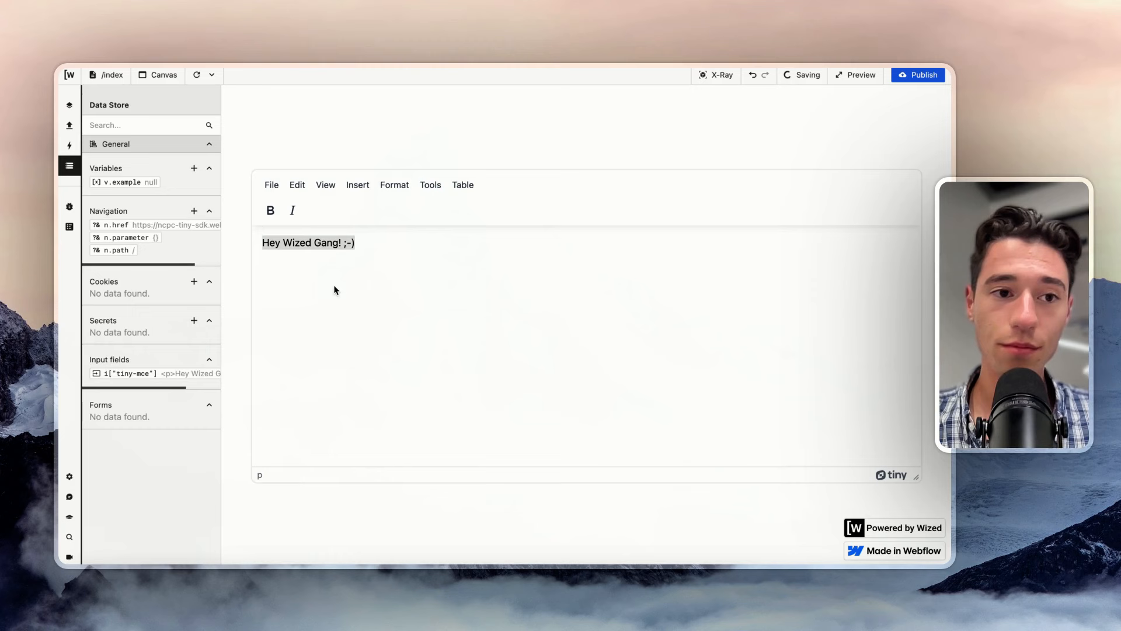
Reload the canvas and make the greeting in the TinyMCE editor bold.
left_click(196, 75)
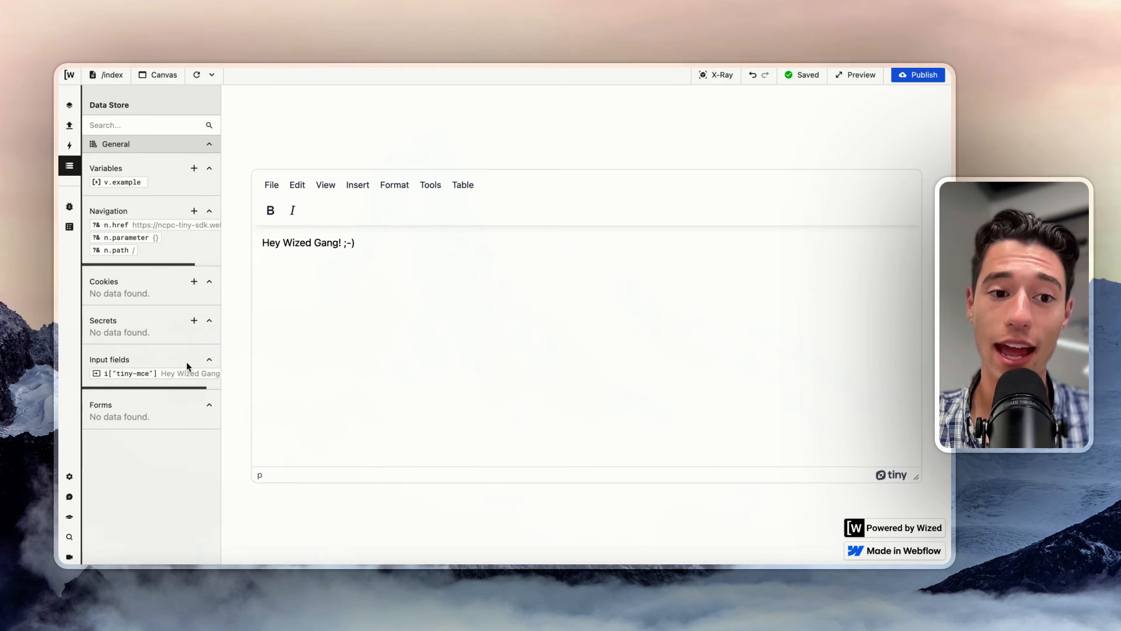
triple_click(313, 243)
left_click(270, 211)
left_click(307, 314)
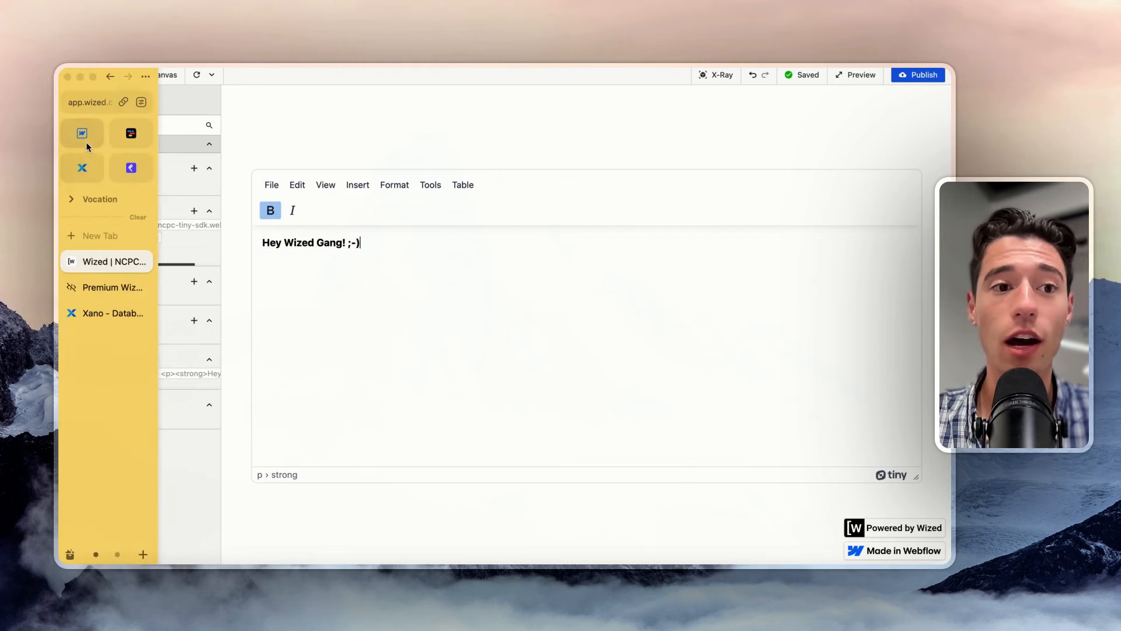
Switch to Webflow and set the tiny-canvas textarea's wized-sdk attribute to v.example.
left_click(86, 138)
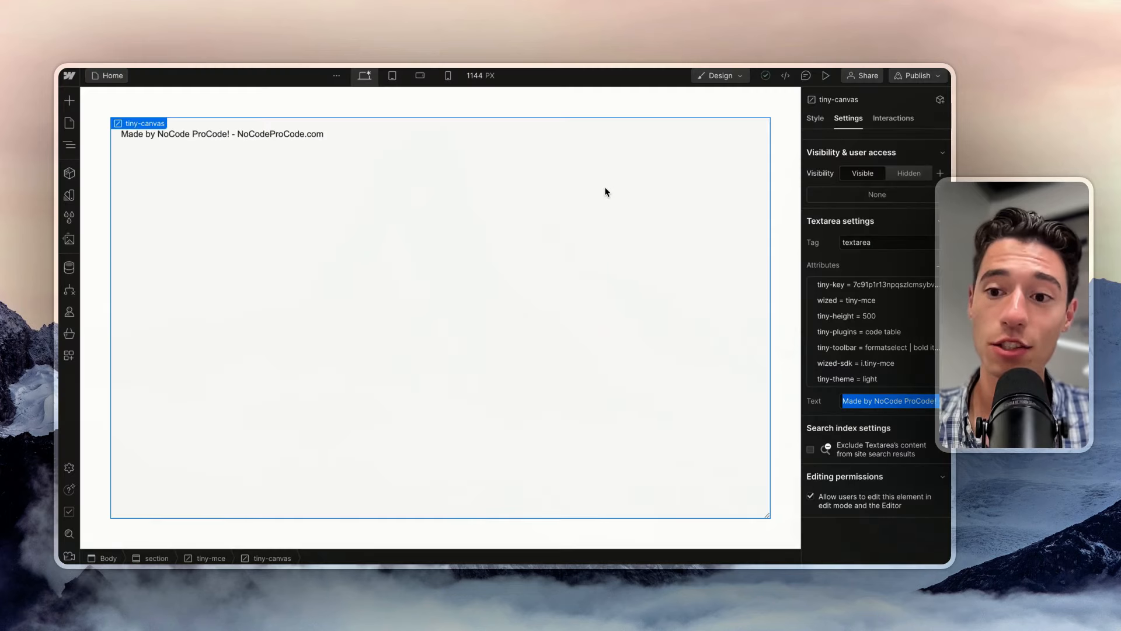
left_click(885, 345)
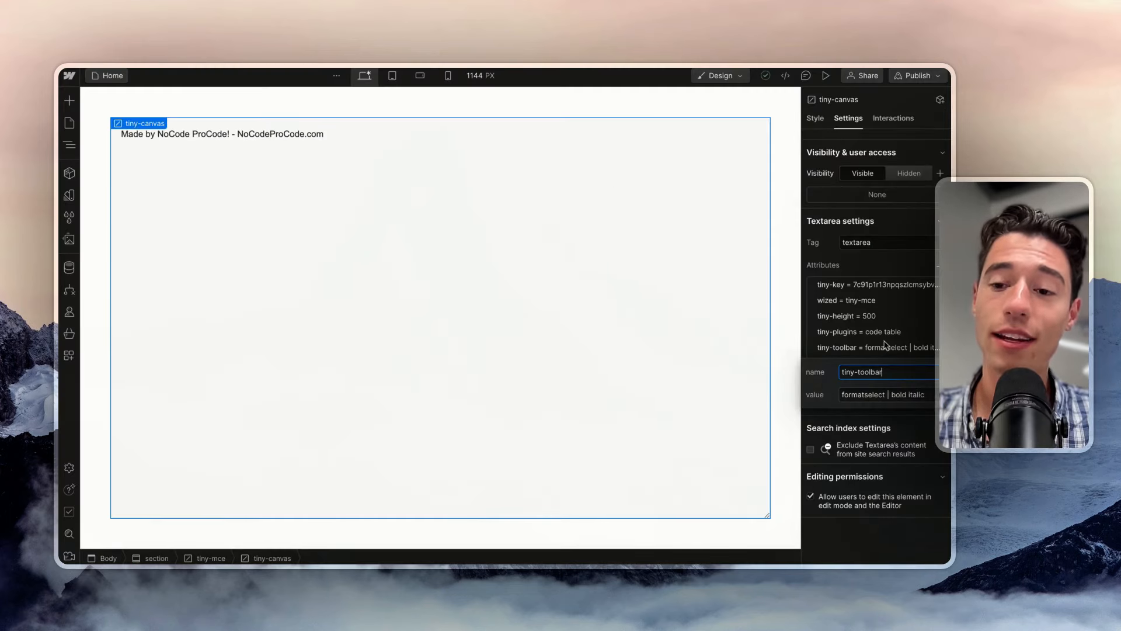
left_click(876, 264)
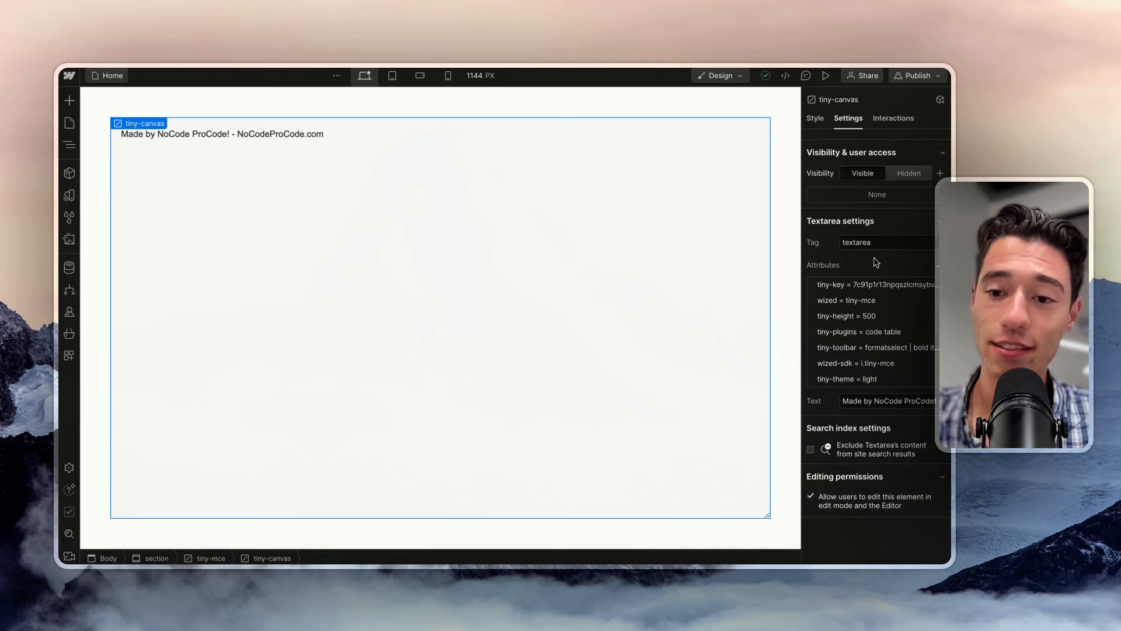
left_click(876, 363)
double_click(875, 410)
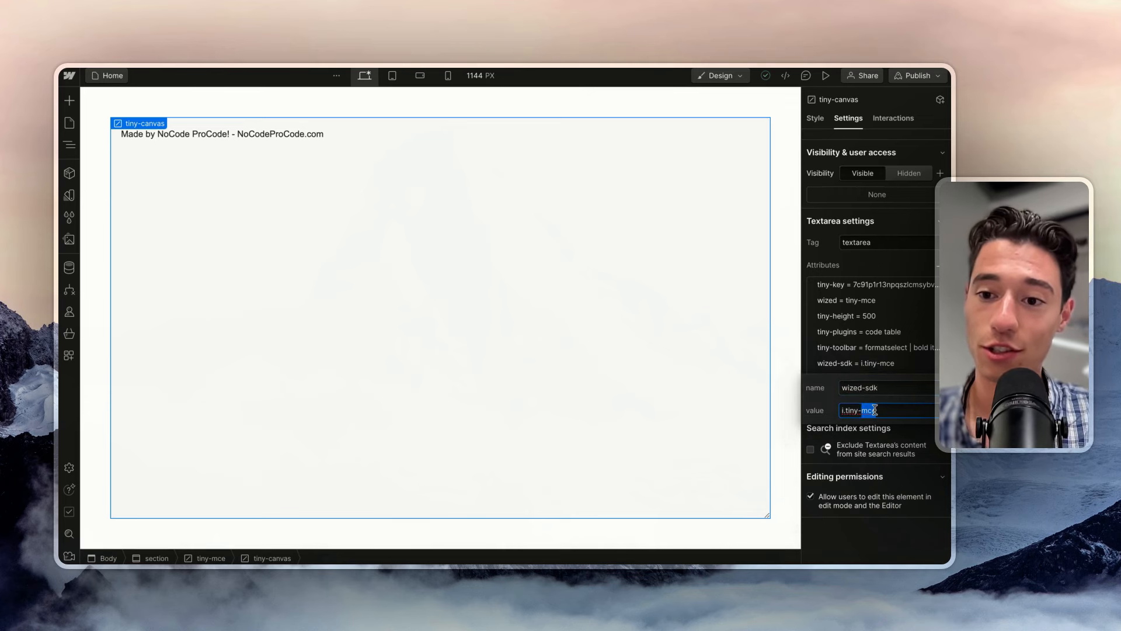
key("ctrl+a")
key("BackSpace")
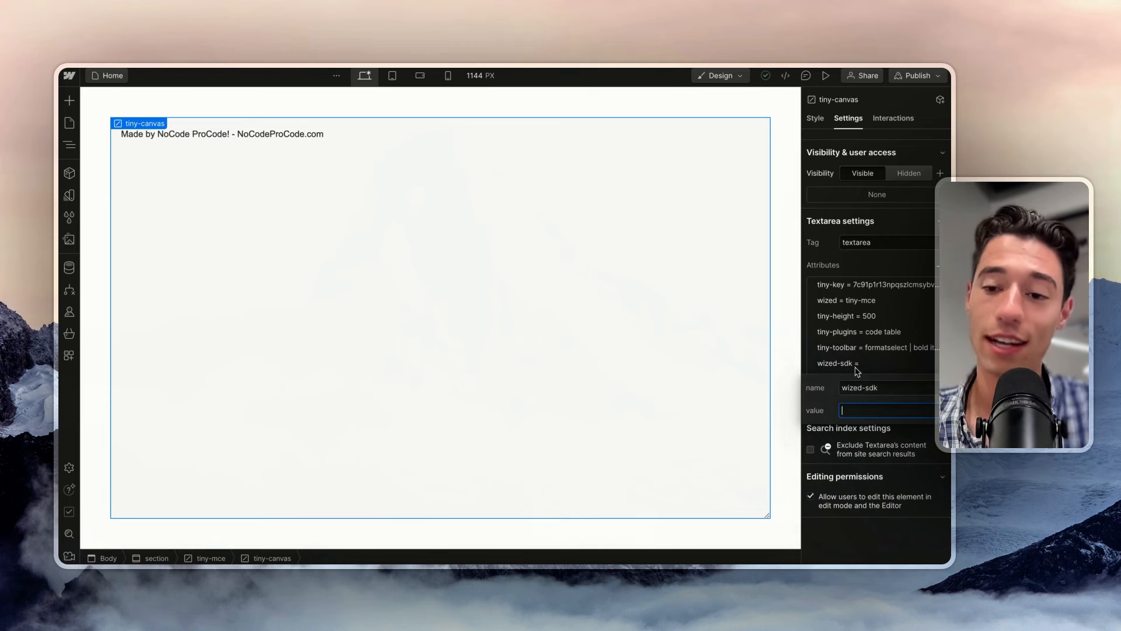
type("v.exam")
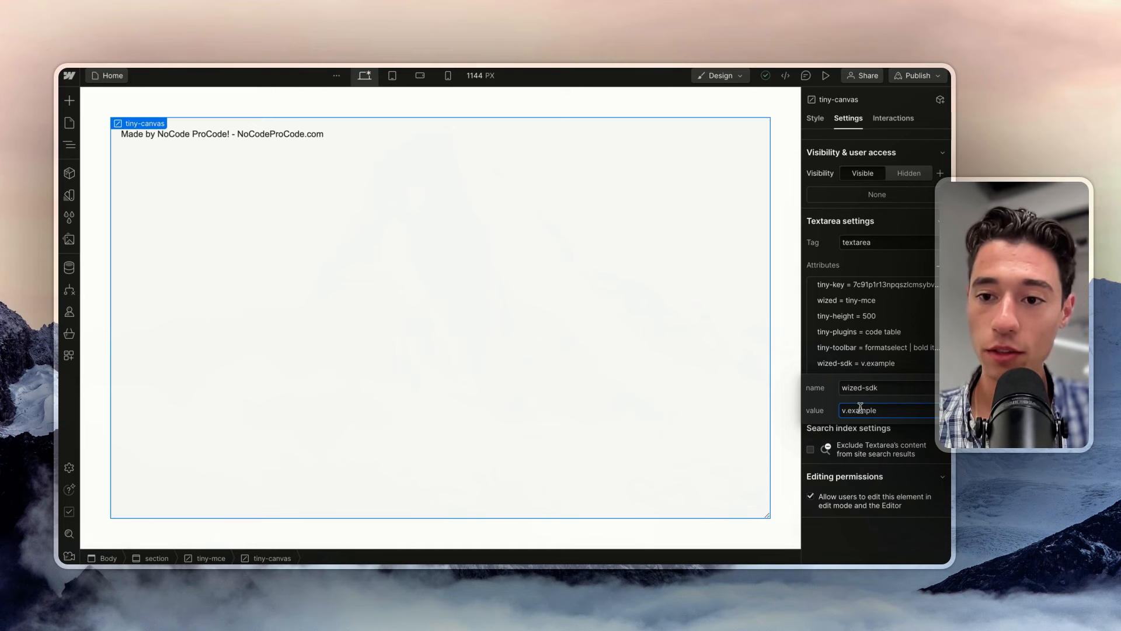
type("ple")
key("Return")
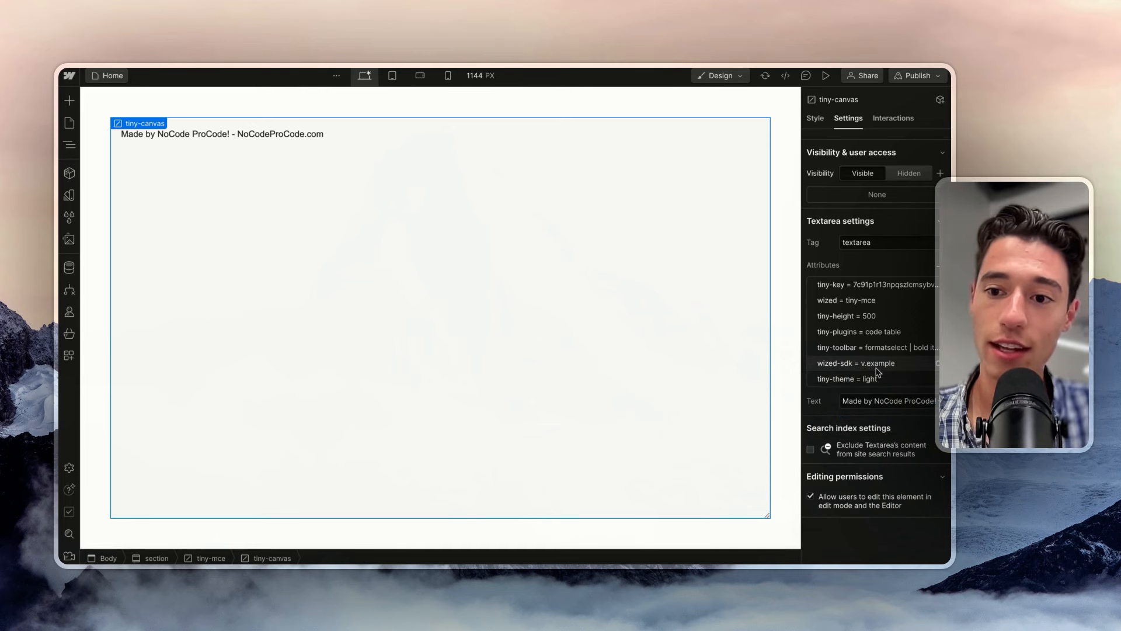
Publish the Webflow site with the changed attribute, and switch back to Wized to reload the canvas.
left_click(935, 75)
left_click(870, 257)
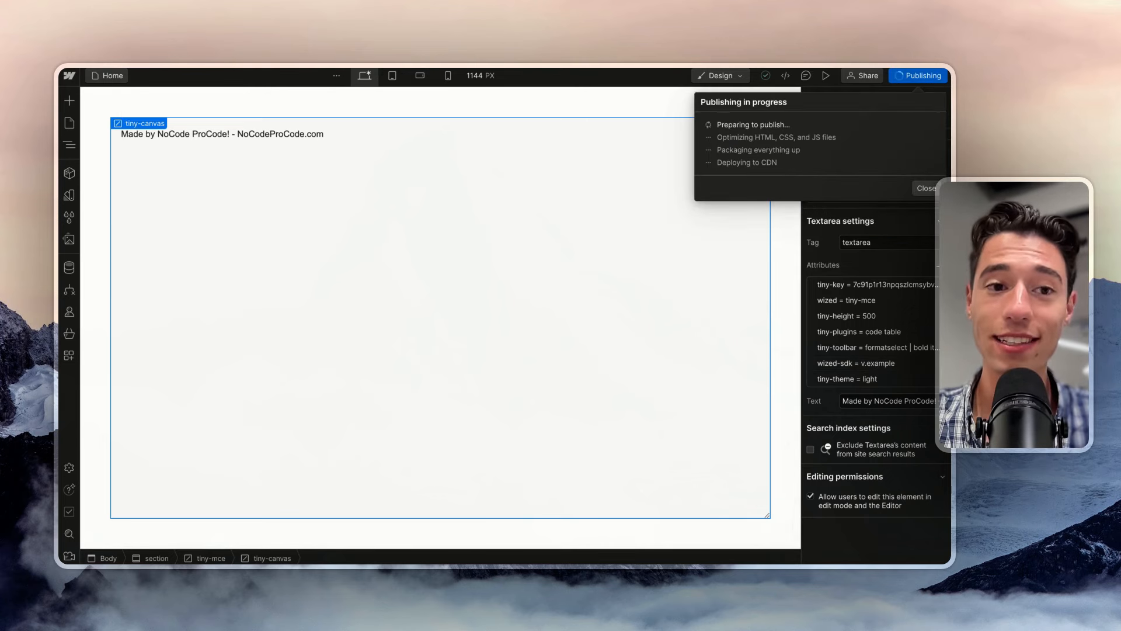
mouse_move(117, 188)
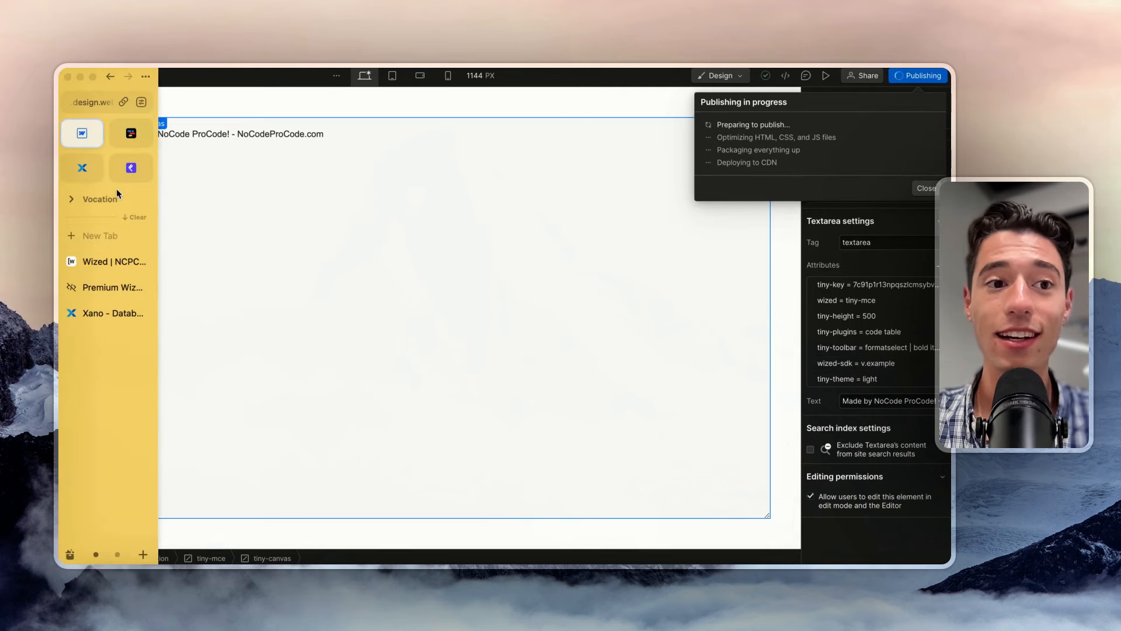
left_click(107, 261)
left_click(196, 77)
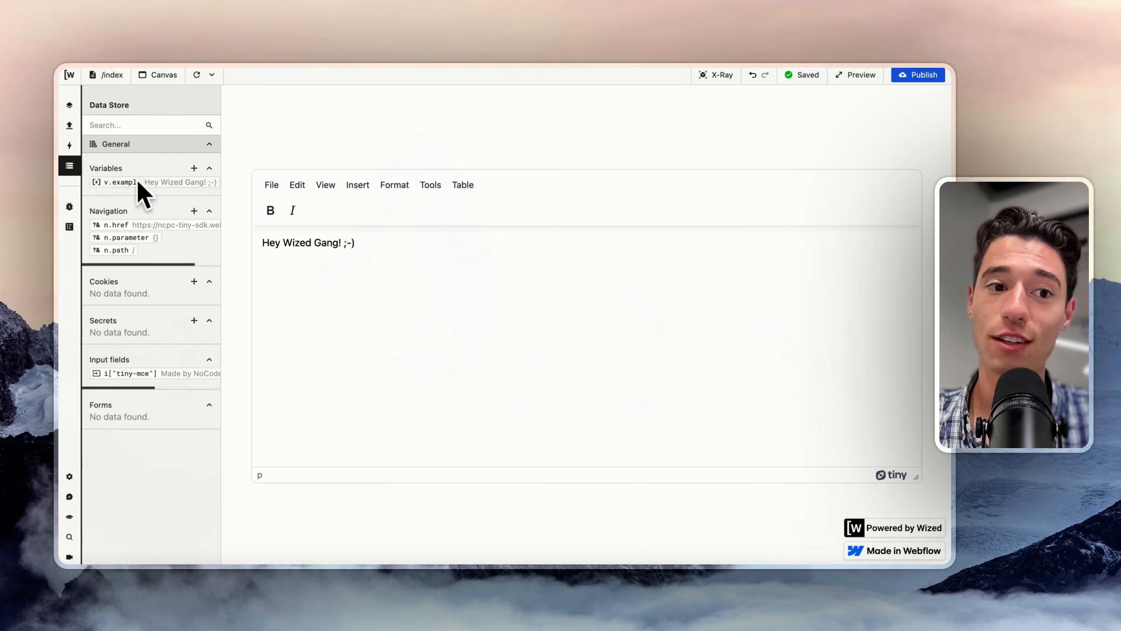
Replace the editor's greeting with the test text "nnnj" to try out the variable binding.
triple_click(298, 242)
key("BackSpace")
type("km")
key("BackSpace")
key("BackSpace")
type("n")
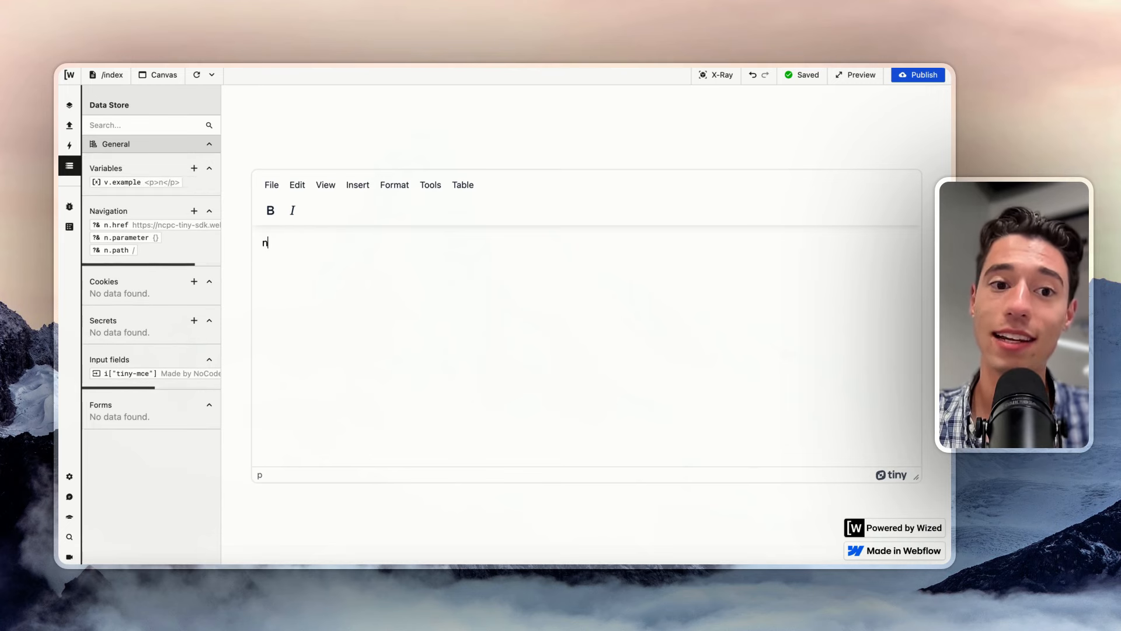
type("nnj")
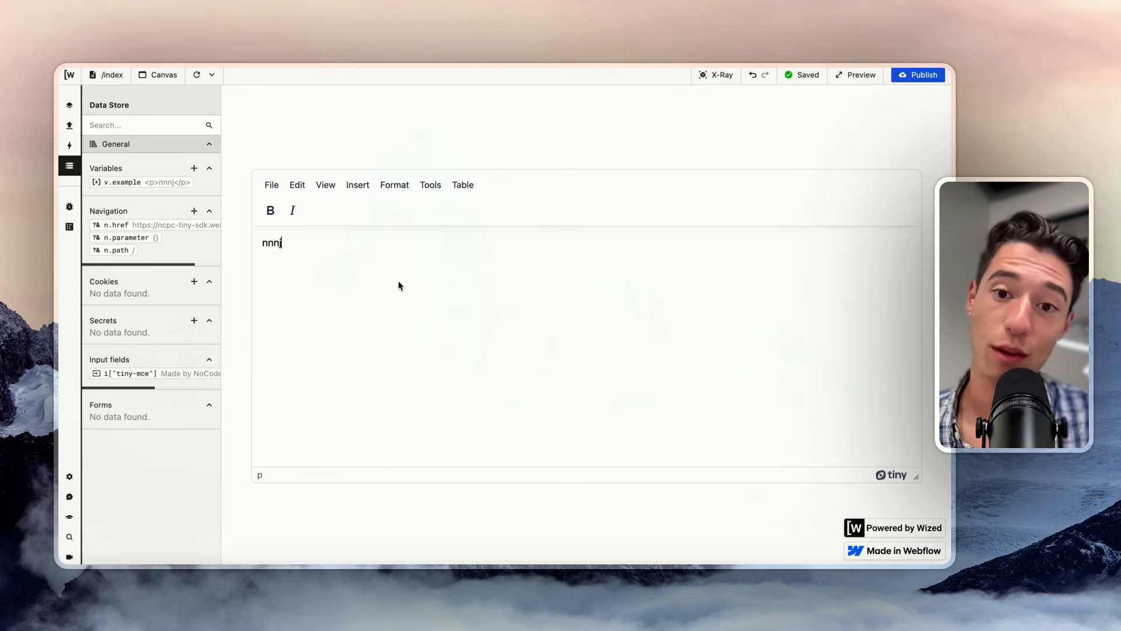
Switch to Webflow and clear the tiny-canvas textarea's Text setting.
mouse_move(60, 143)
left_click(91, 134)
left_click(818, 257)
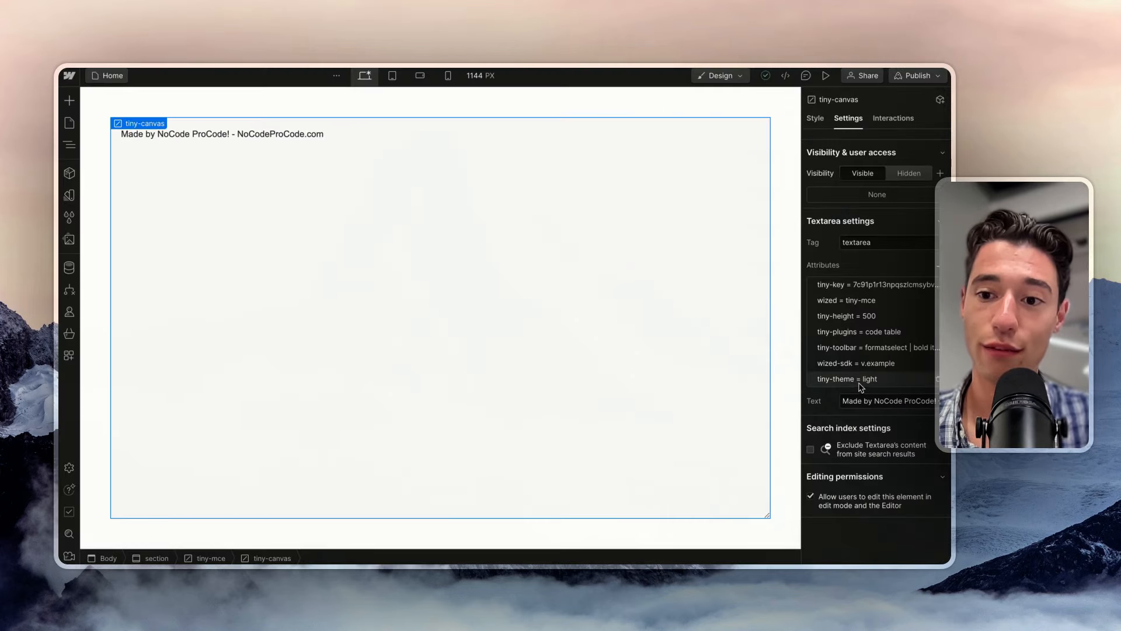
triple_click(863, 401)
key("BackSpace")
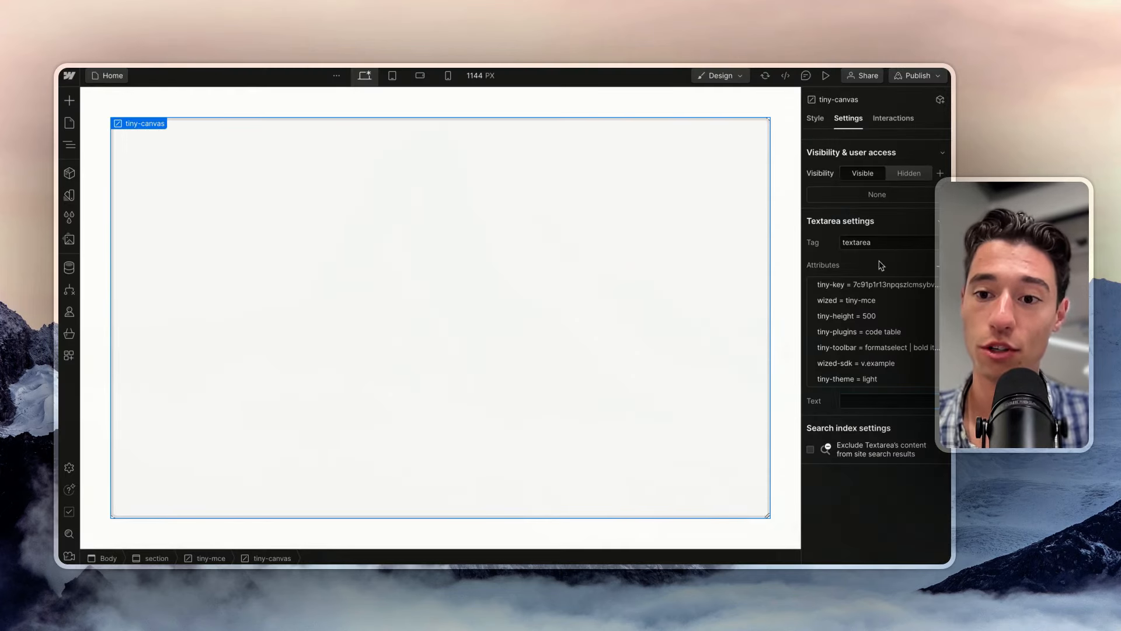
Publish the Webflow site with the emptied textarea.
left_click(919, 76)
left_click(862, 257)
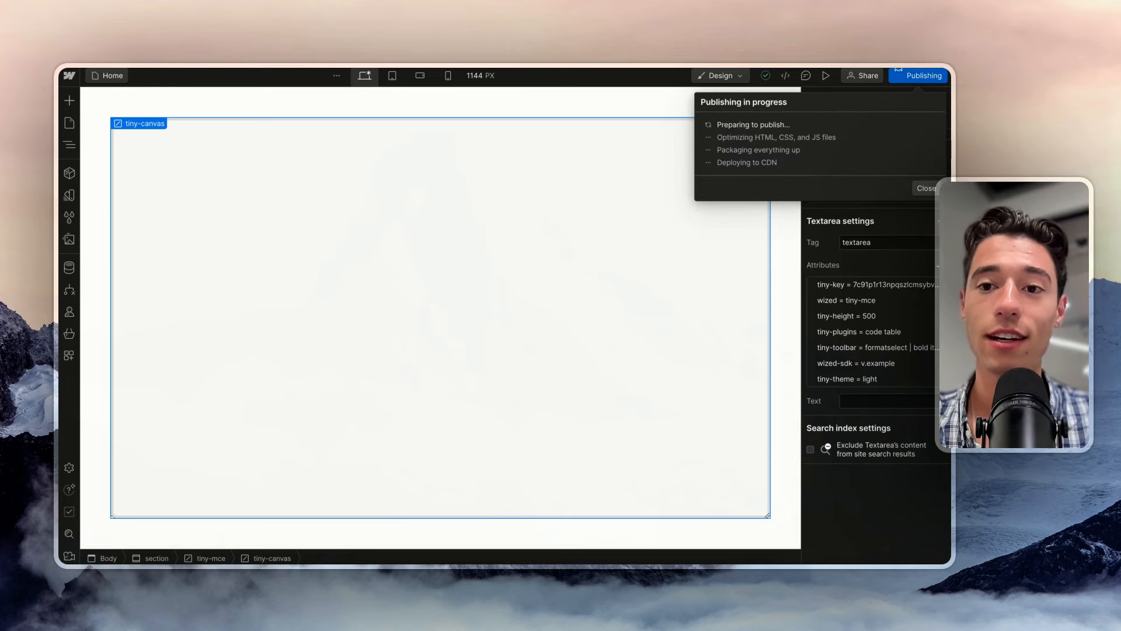
mouse_move(61, 263)
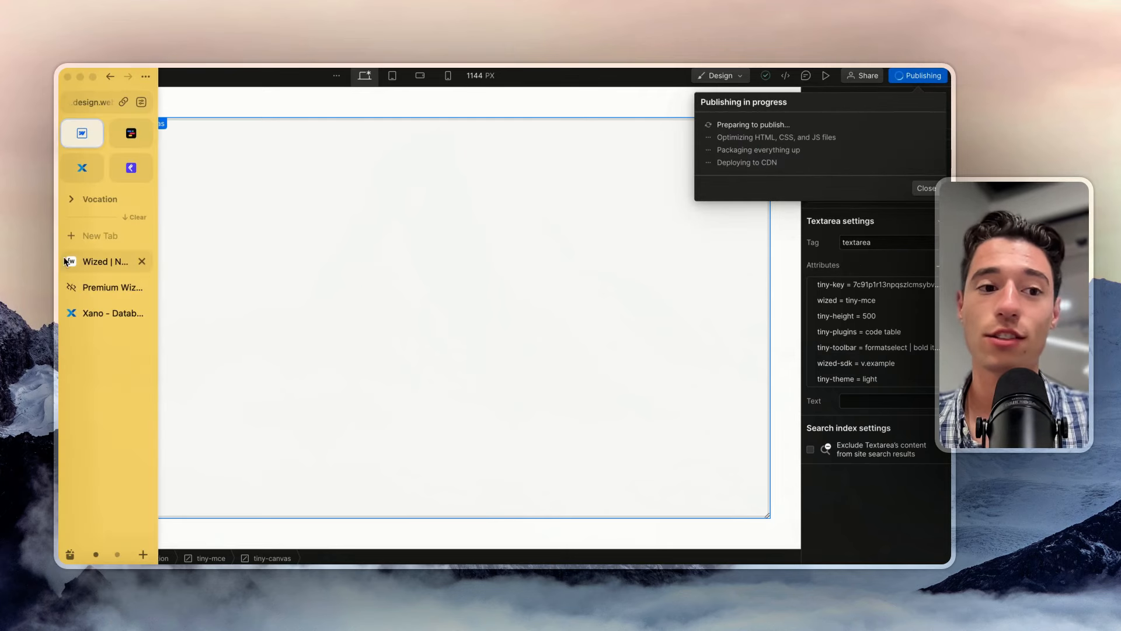
Switch to Wized, reload the canvas, and bold the editor's greeting to test the v.example variable binding.
left_click(105, 262)
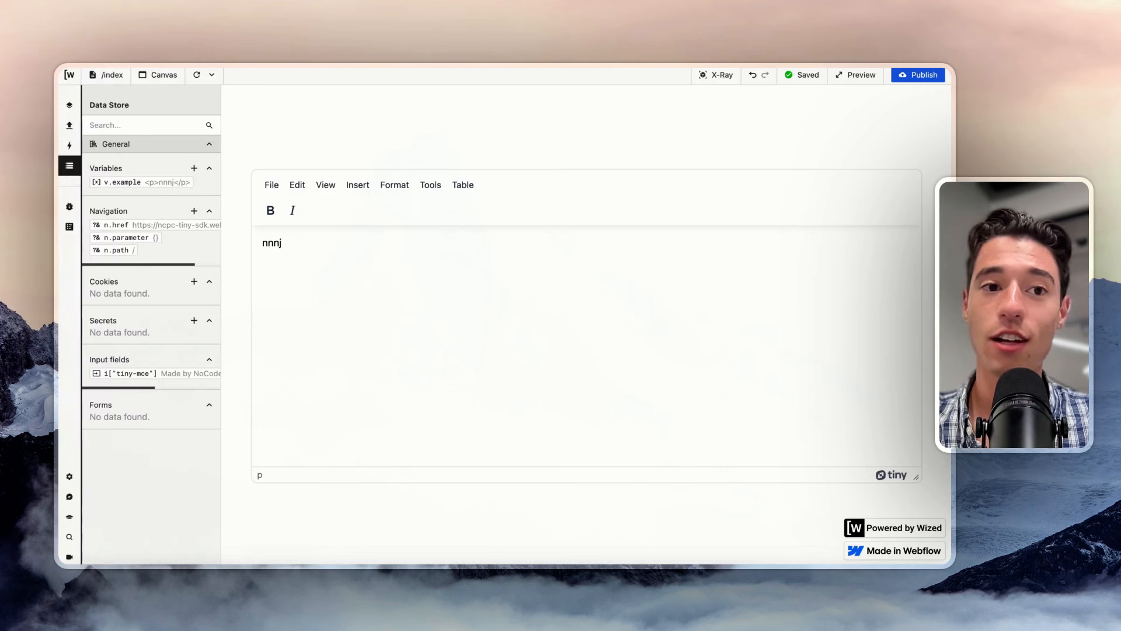
left_click(197, 76)
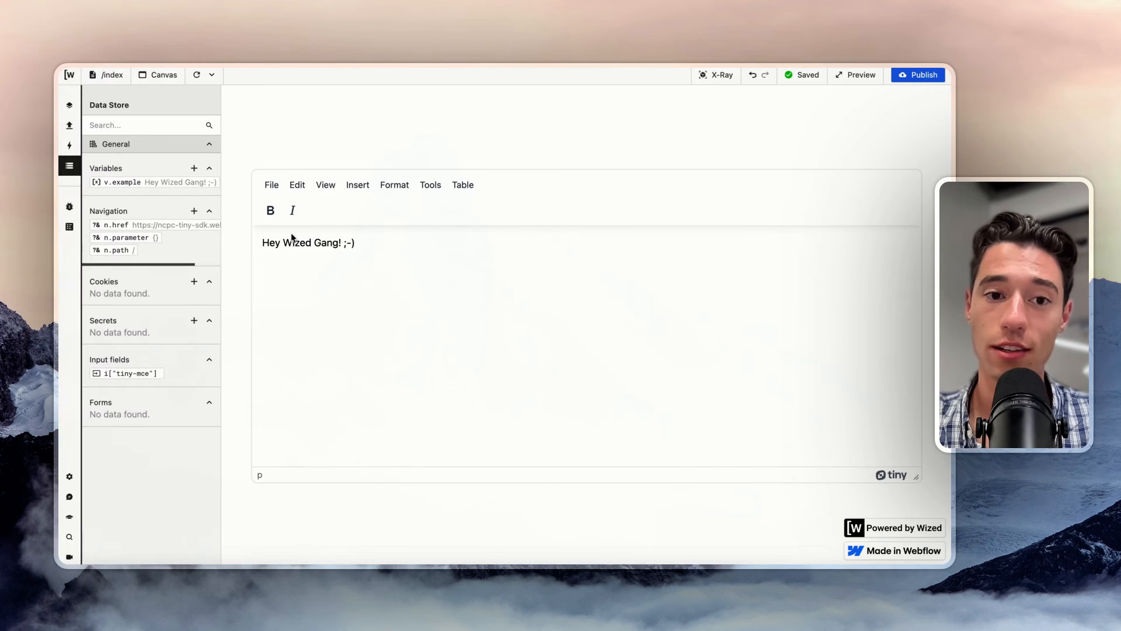
triple_click(321, 240)
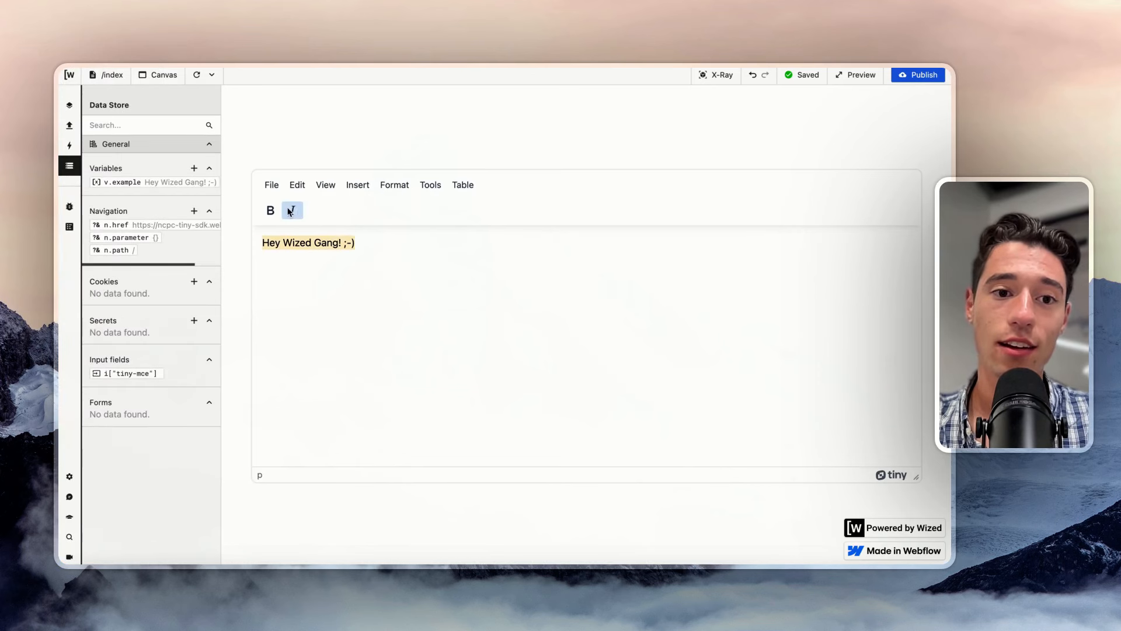
left_click(266, 207)
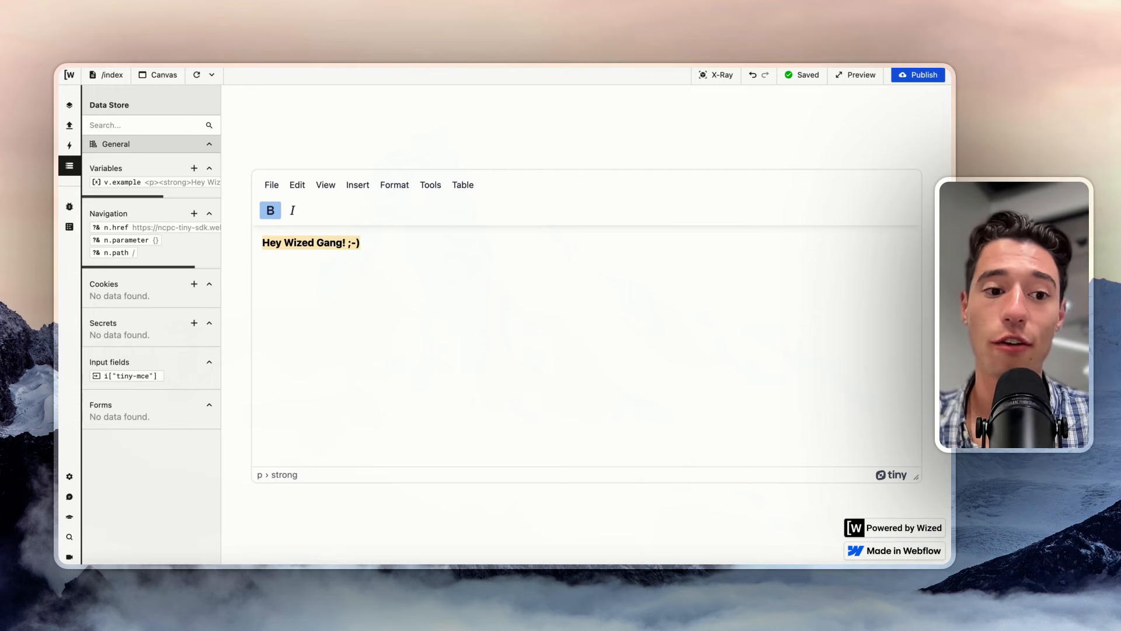
Switch to Webflow, set the tiny-canvas textarea's wized-sdk attribute to i.tiny-mce, and publish the site.
mouse_move(60, 110)
left_click(96, 134)
left_click(823, 256)
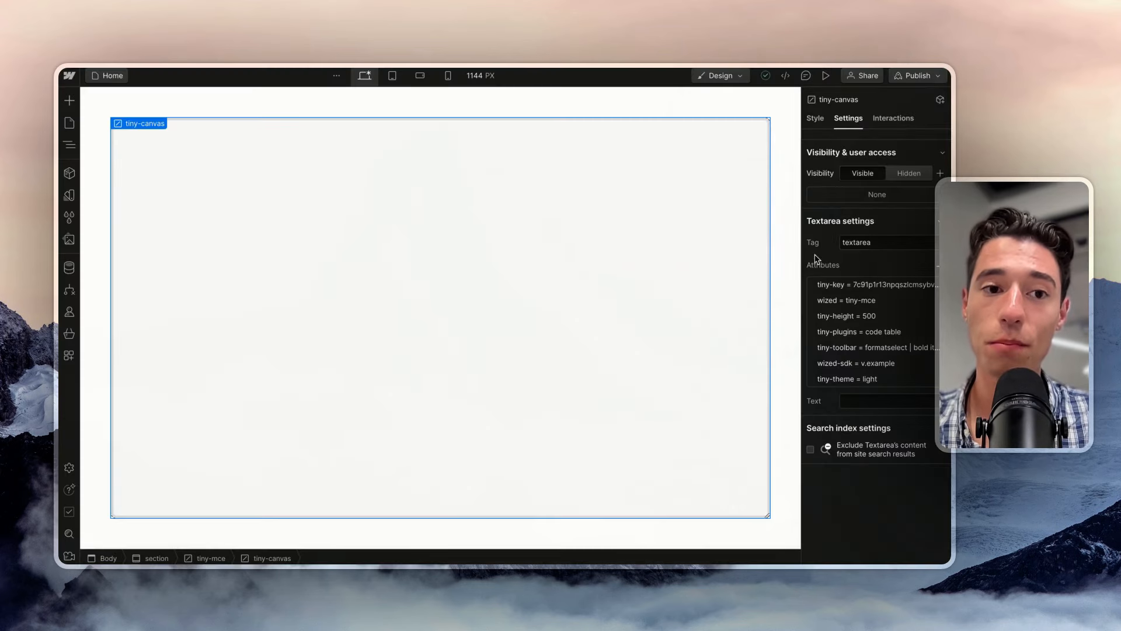
left_click(893, 363)
triple_click(858, 410)
key("BackSpace")
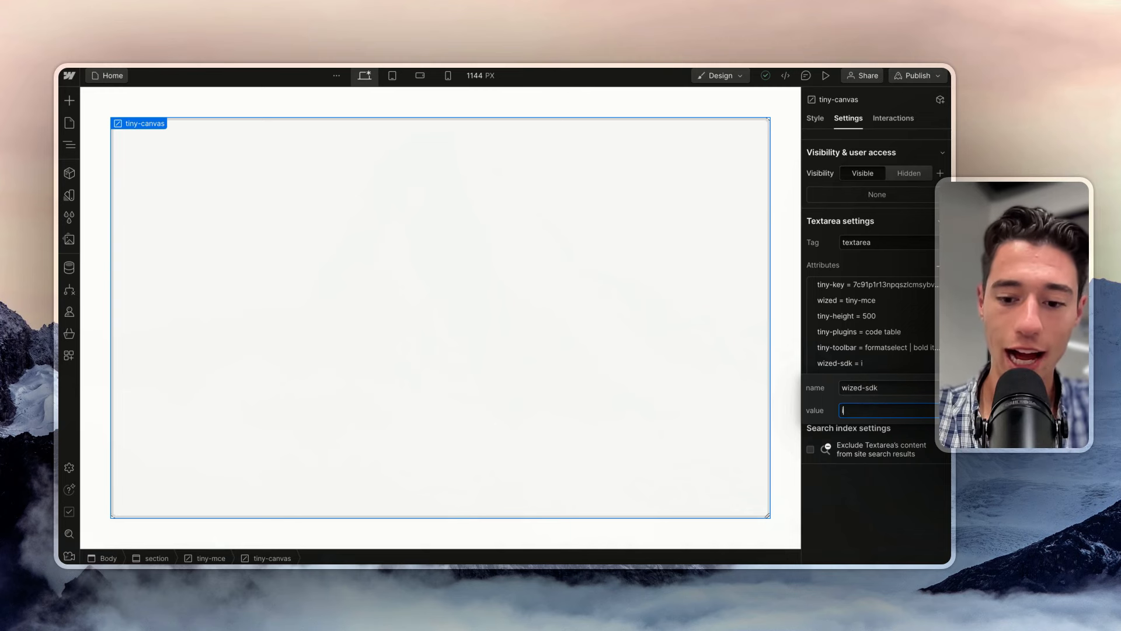
type("i.tiny-mce")
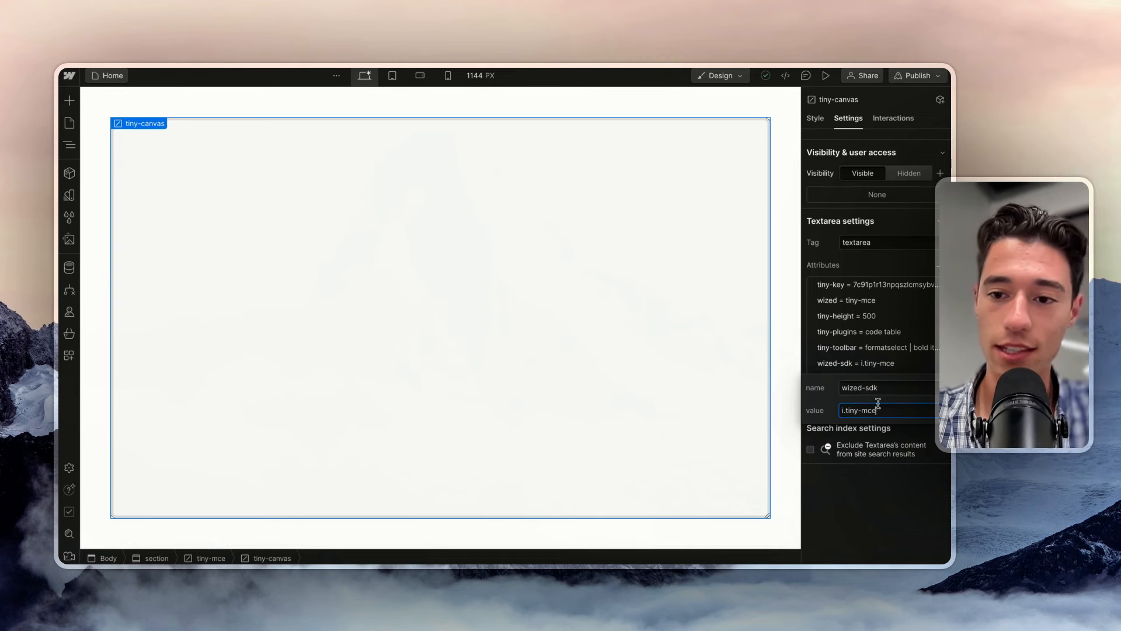
key("Return")
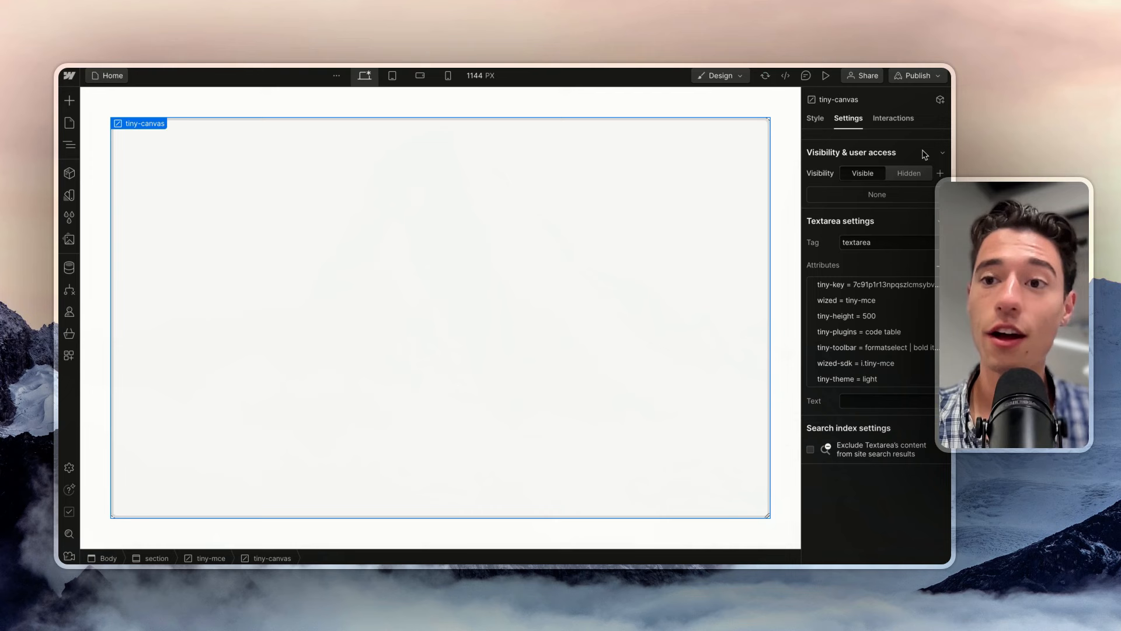
left_click(917, 75)
left_click(871, 257)
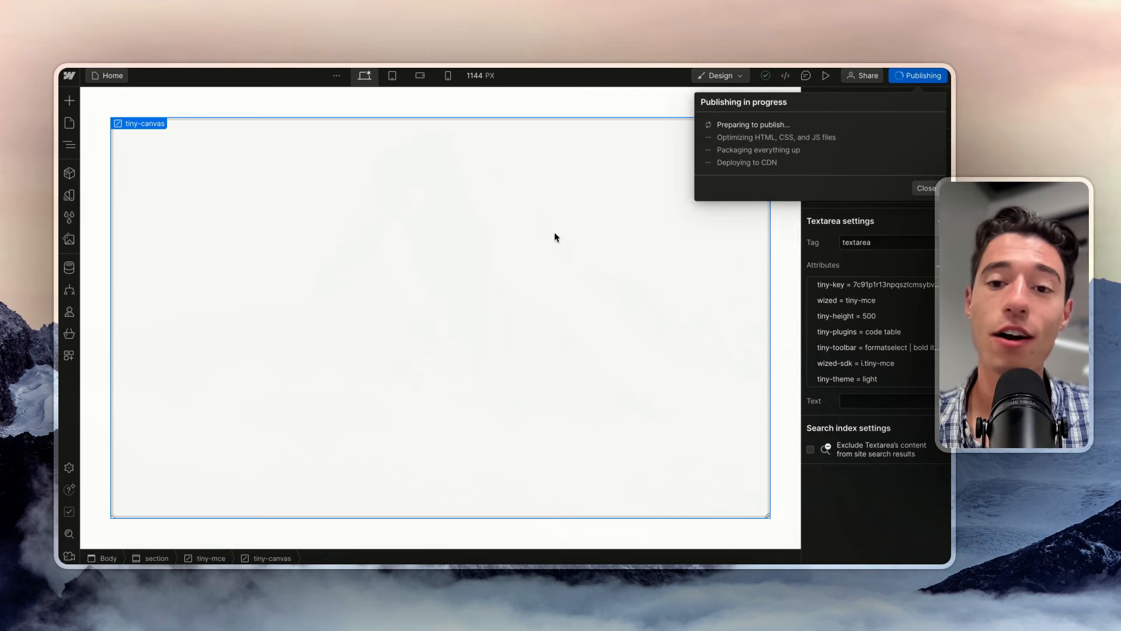
Switch to Wized, reload the canvas, and bold the editor's greeting to test the tiny-mce input field binding.
mouse_move(59, 198)
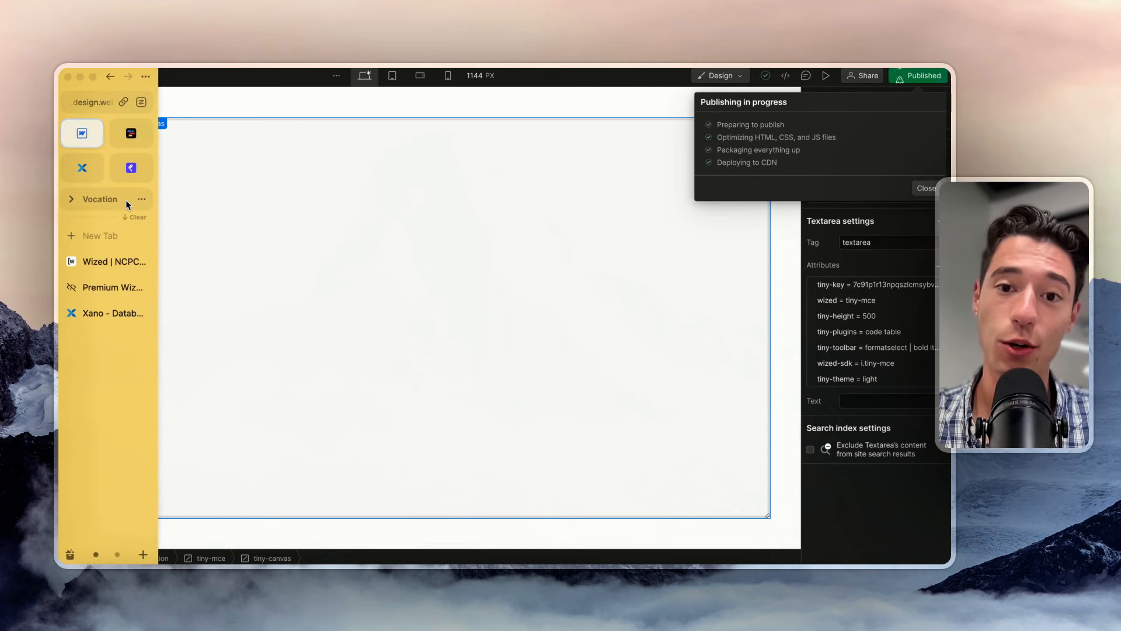
left_click(98, 263)
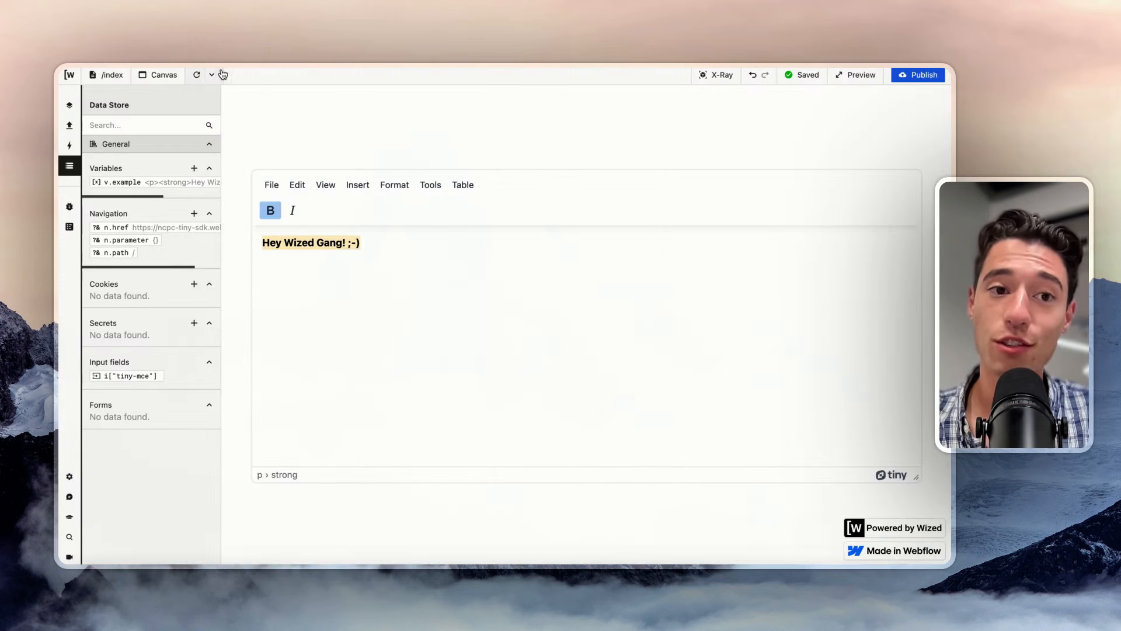
left_click(197, 76)
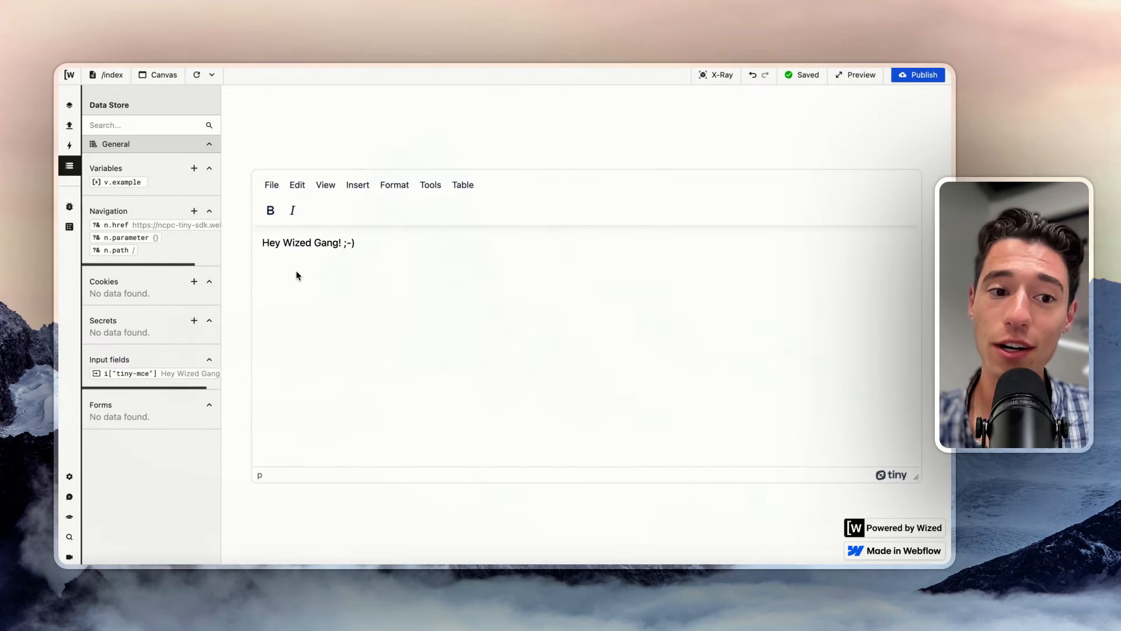
triple_click(324, 234)
left_click(271, 210)
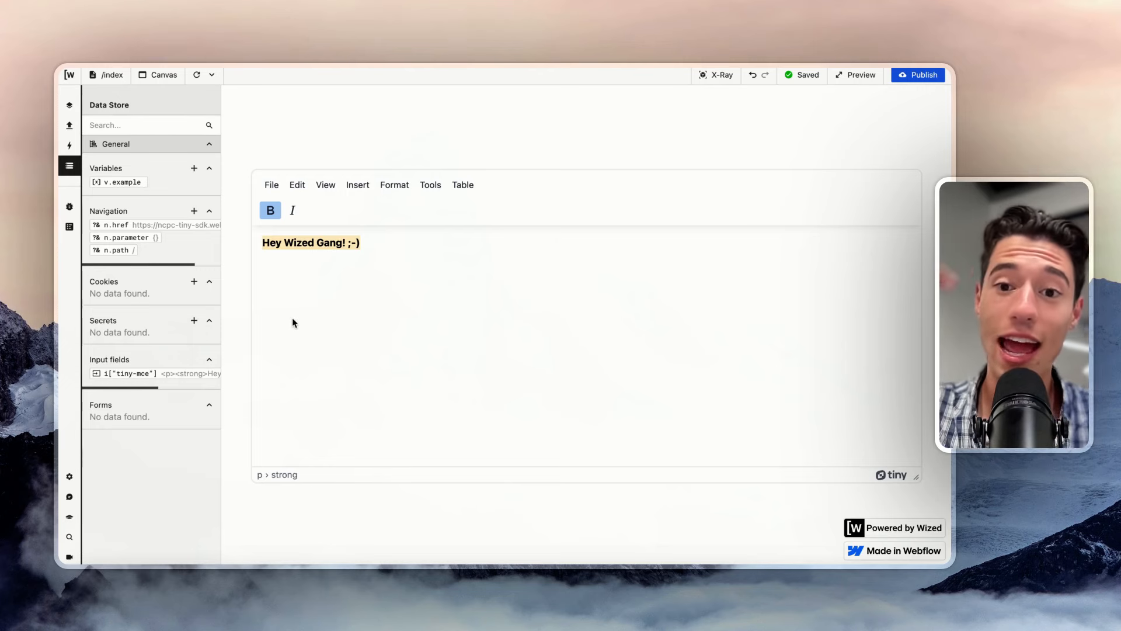
Switch to Webflow and set the section's background color to the dark blue #00101b.
mouse_move(109, 147)
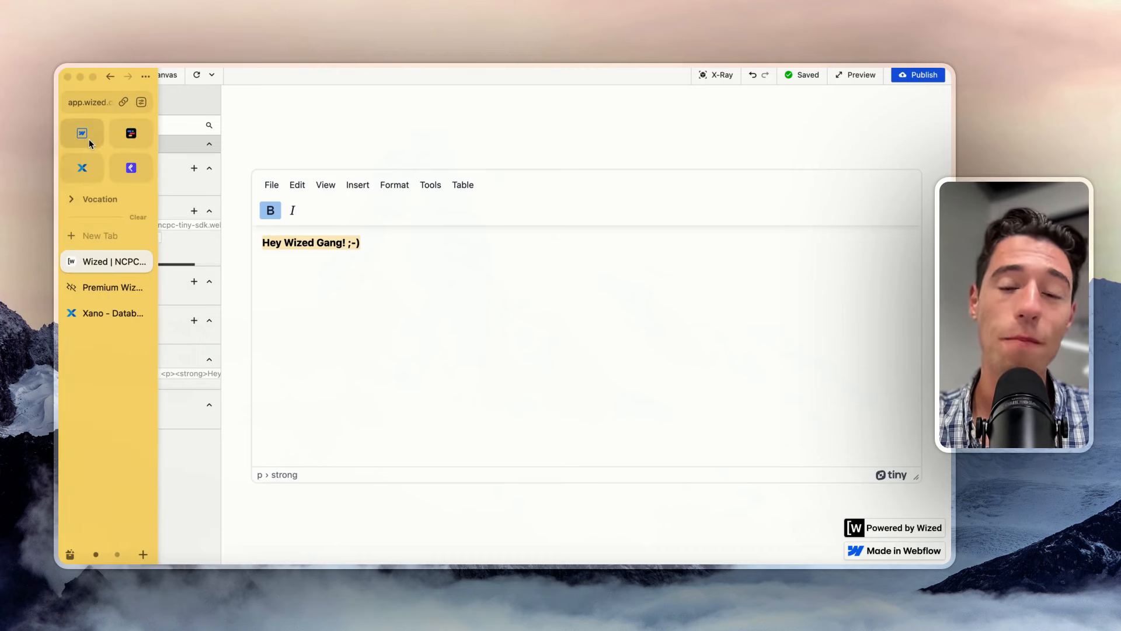
left_click(89, 139)
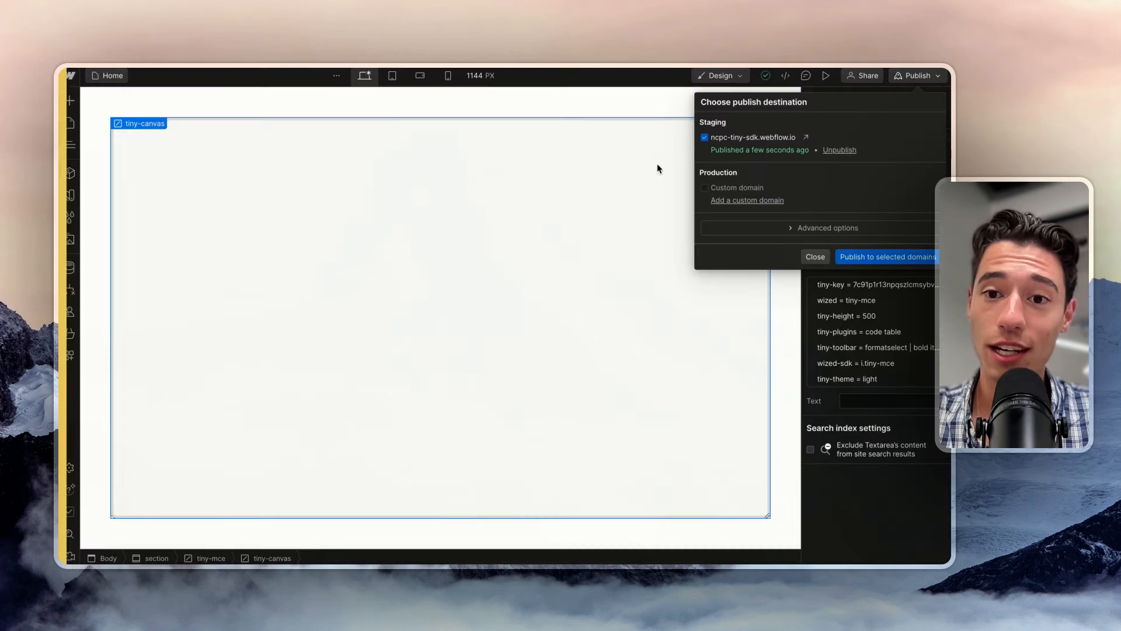
left_click(817, 257)
left_click(779, 143)
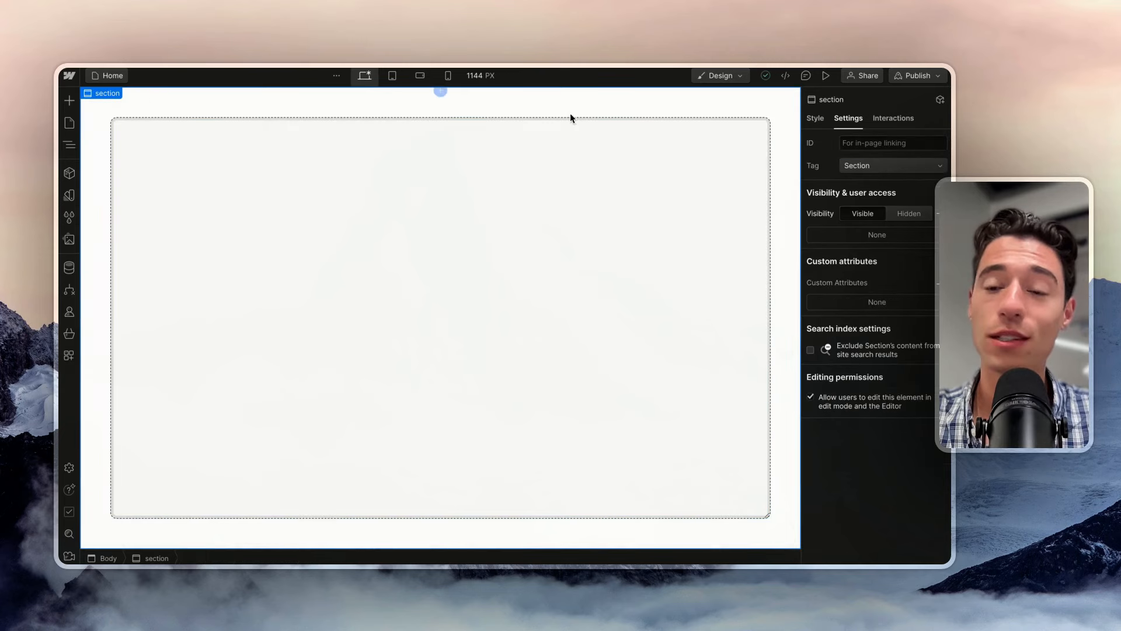
left_click(815, 118)
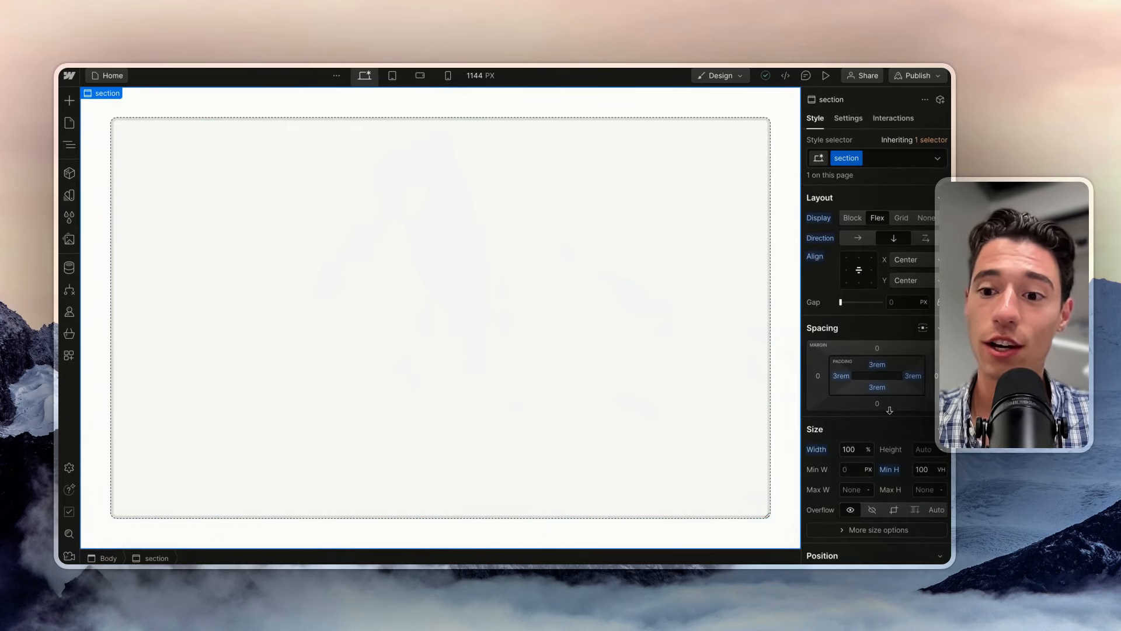
scroll(889, 410, "down", 2)
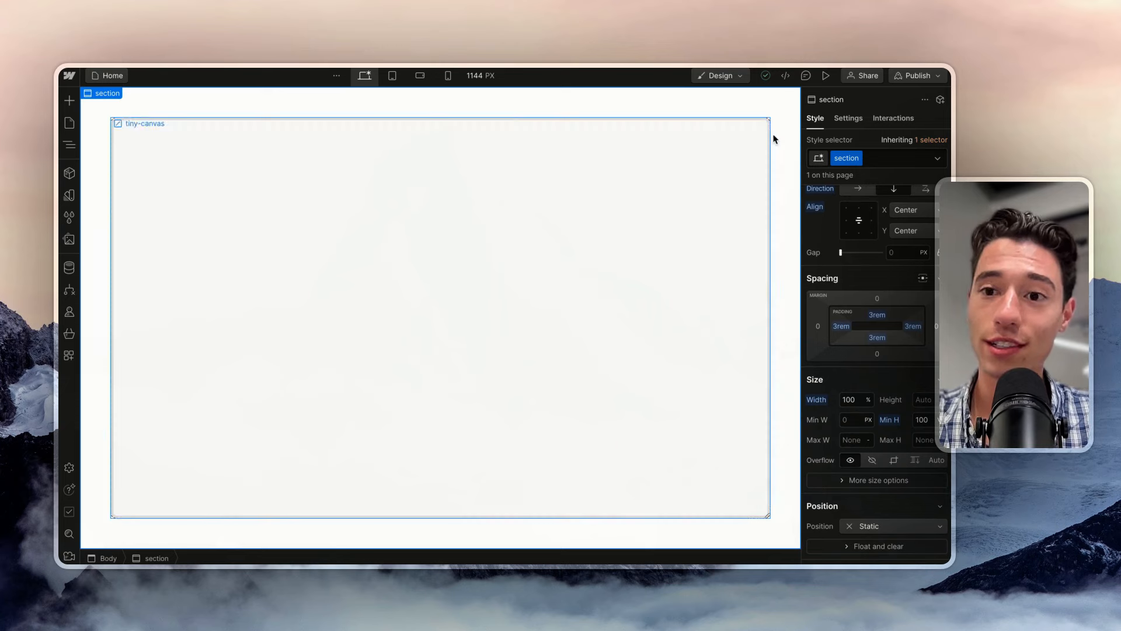
scroll(853, 347, "down", 5)
left_click(847, 491)
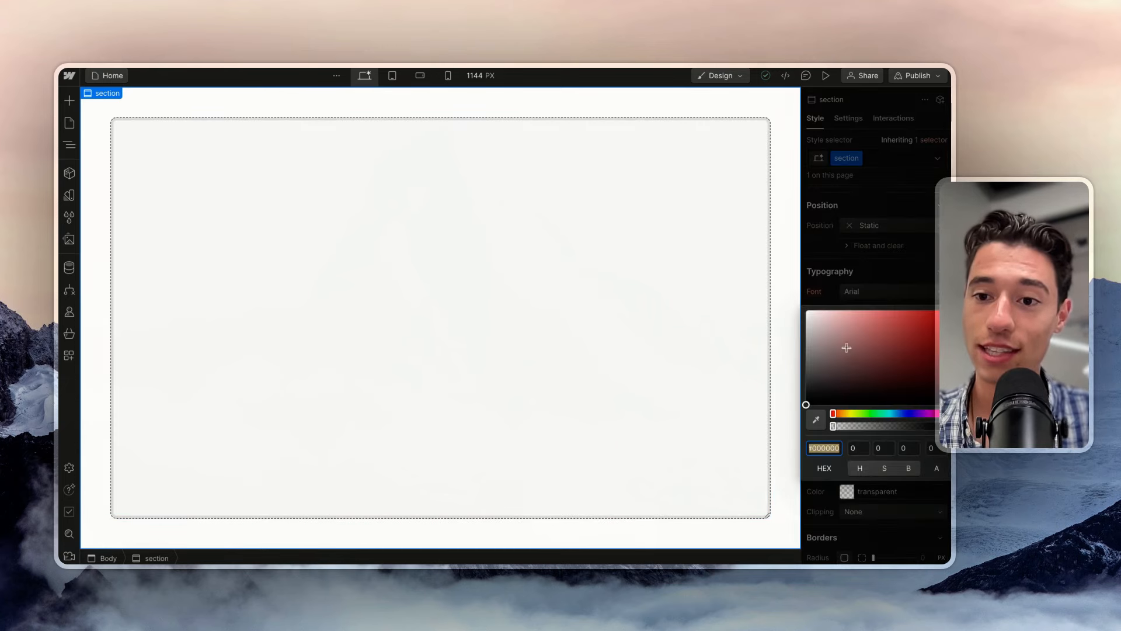
left_click_drag(847, 347, 737, 388)
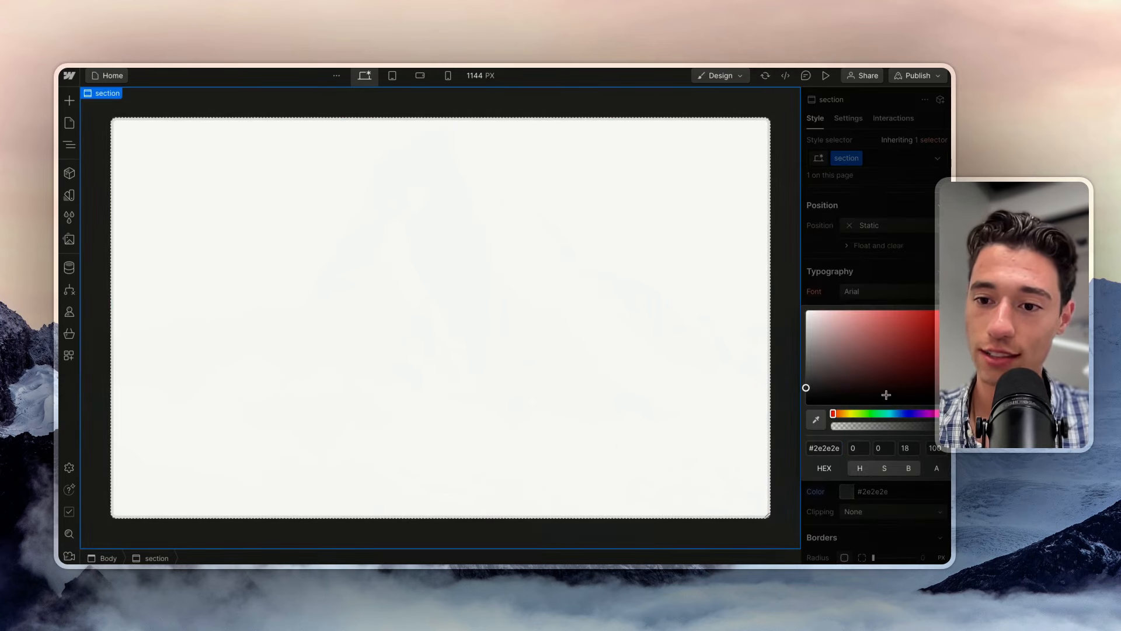
left_click(904, 413)
left_click_drag(911, 361, 950, 391)
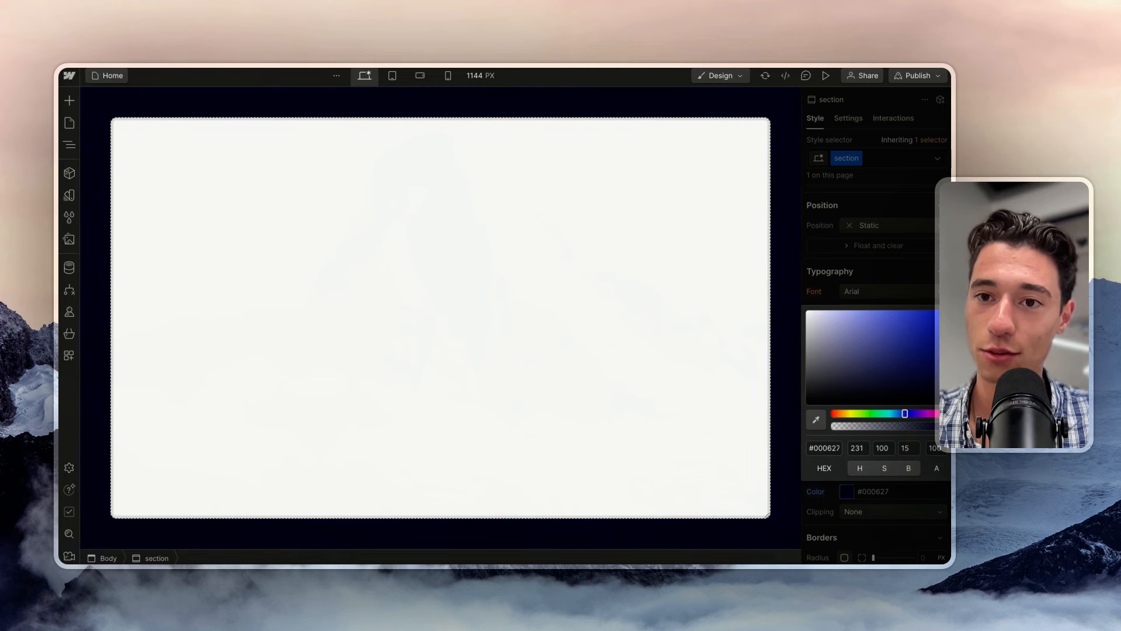
left_click(895, 413)
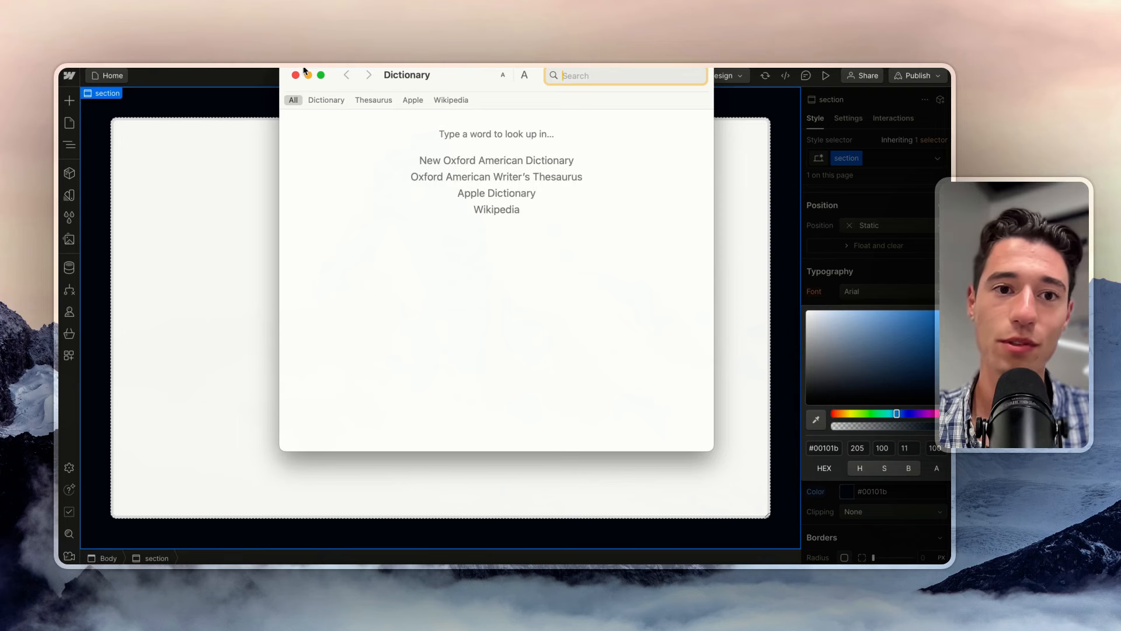
left_click(295, 77)
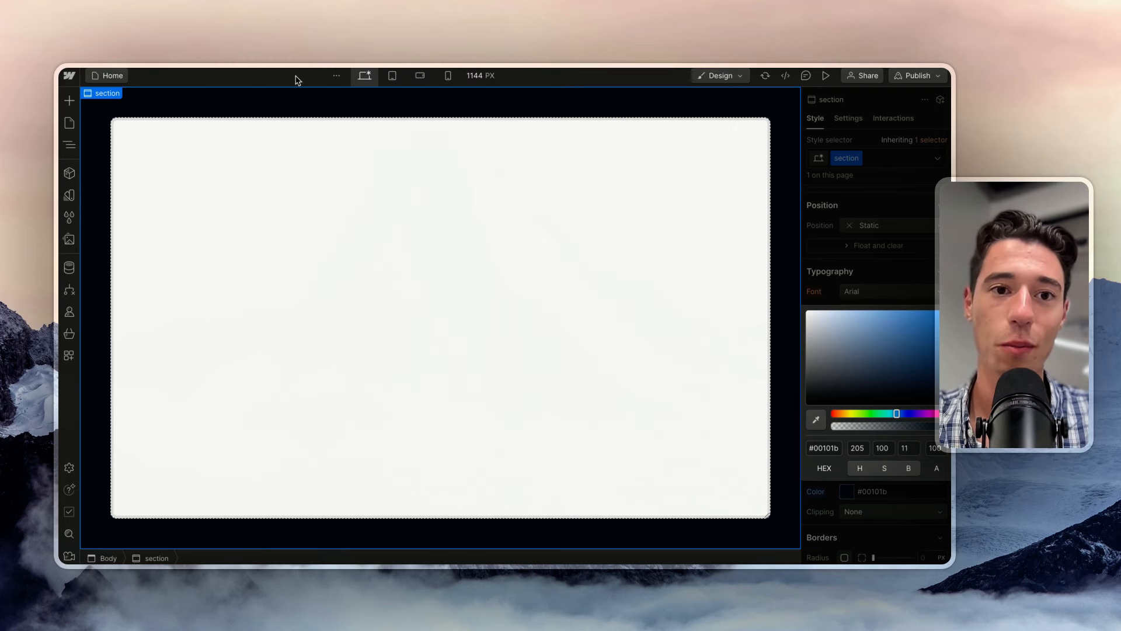
left_click(866, 271)
Set the tiny-canvas textarea's tiny-theme attribute to dark and publish the site.
left_click(848, 118)
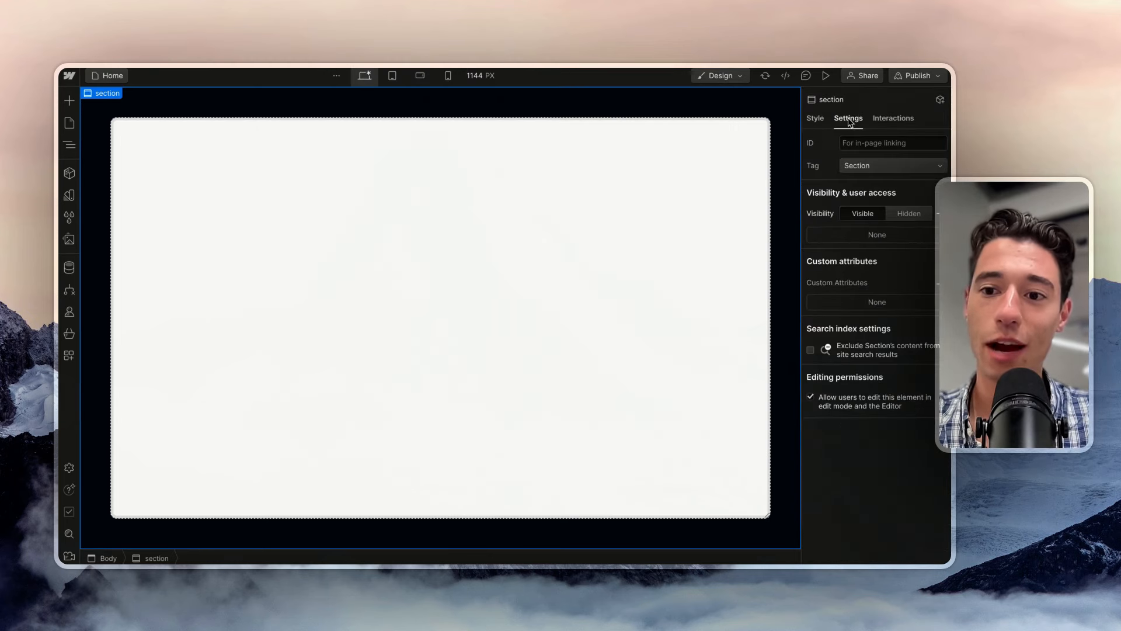
left_click(194, 143)
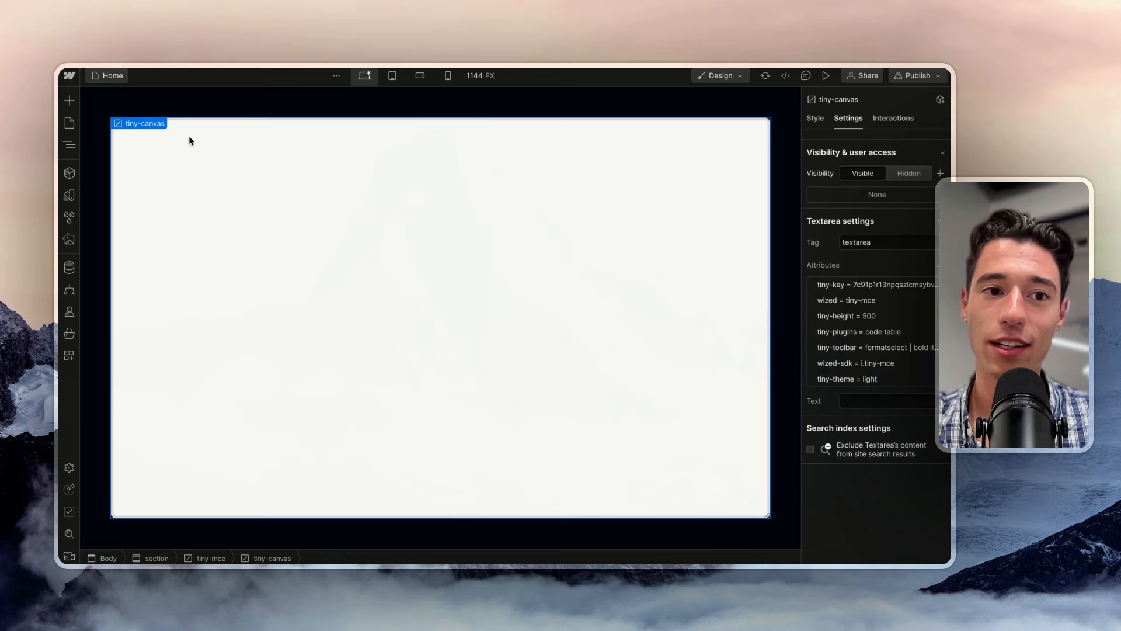
left_click(880, 385)
left_click(867, 423)
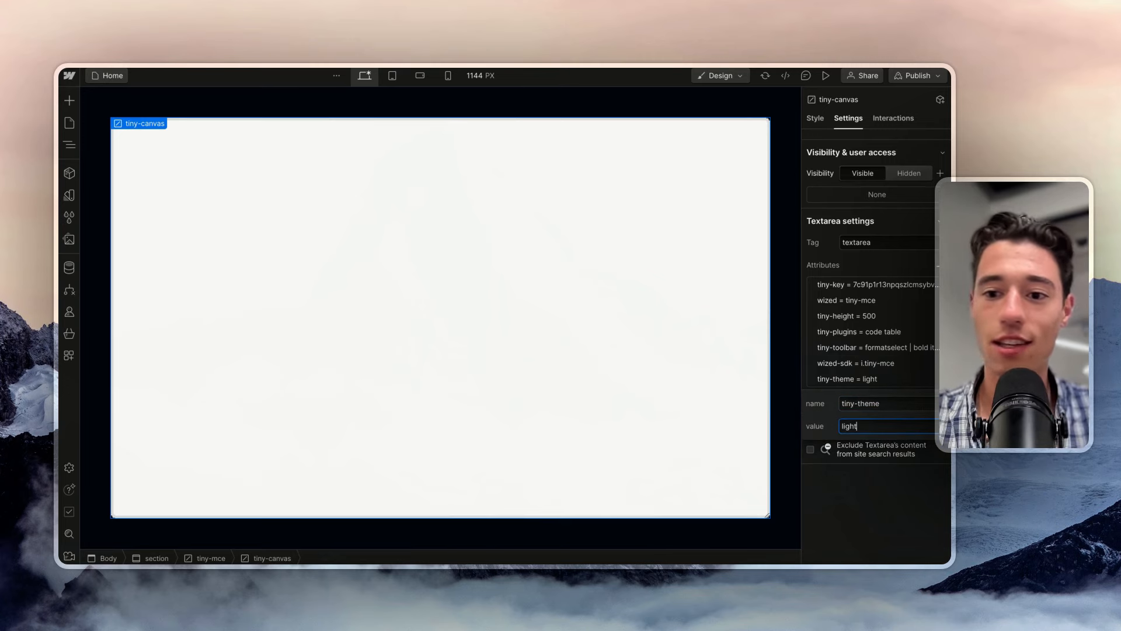
key("BackSpace")
key("BackSpace")
key("BackSpace")
key("BackSpace")
key("BackSpace")
type("dark")
left_click(880, 493)
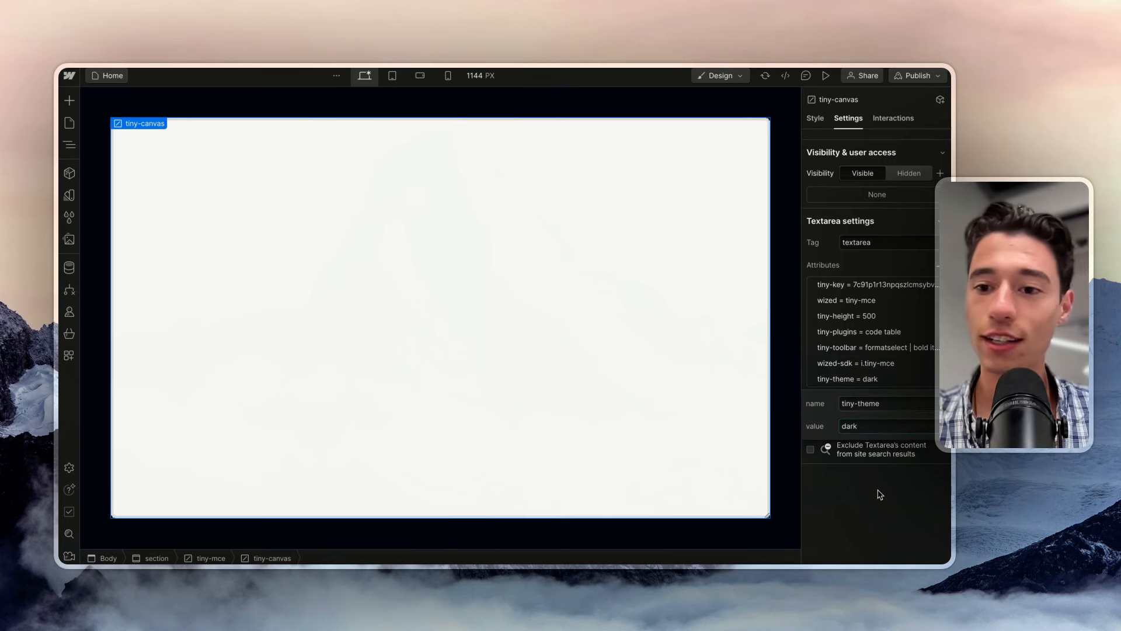
left_click(918, 76)
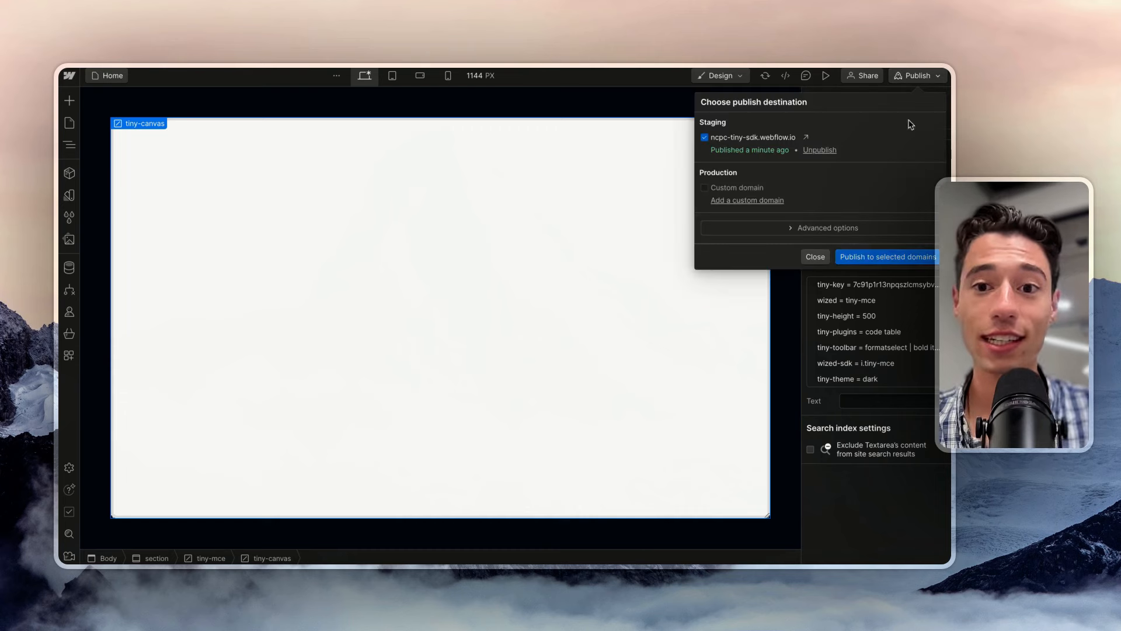
left_click(858, 257)
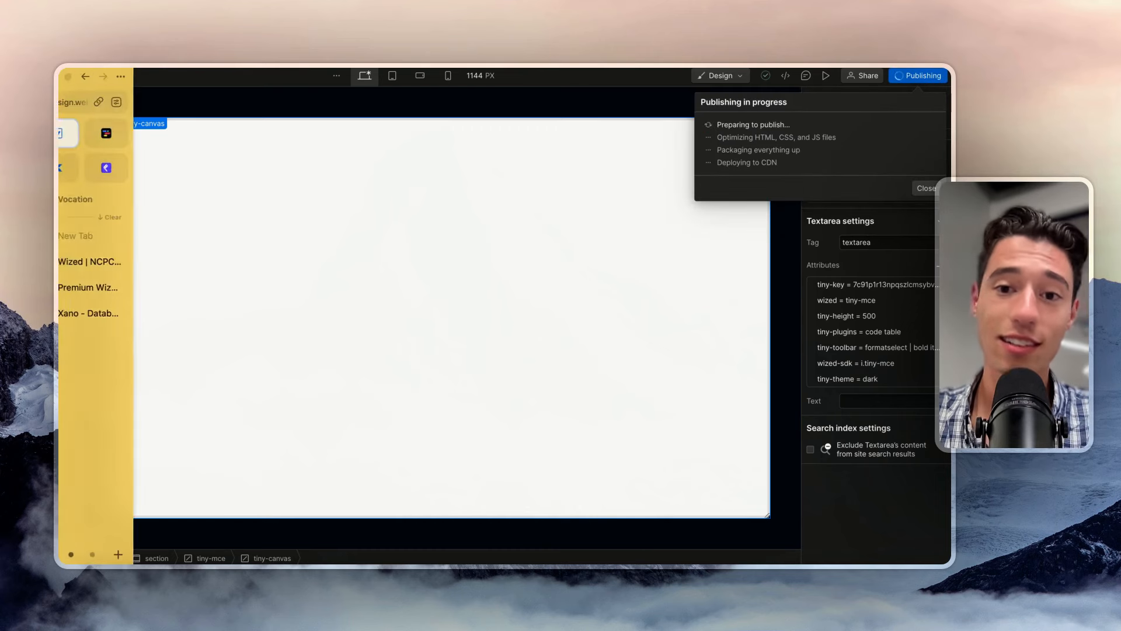
Switch to Wized, reload the canvas with the dark theme, and bold the editor's greeting.
left_click(114, 263)
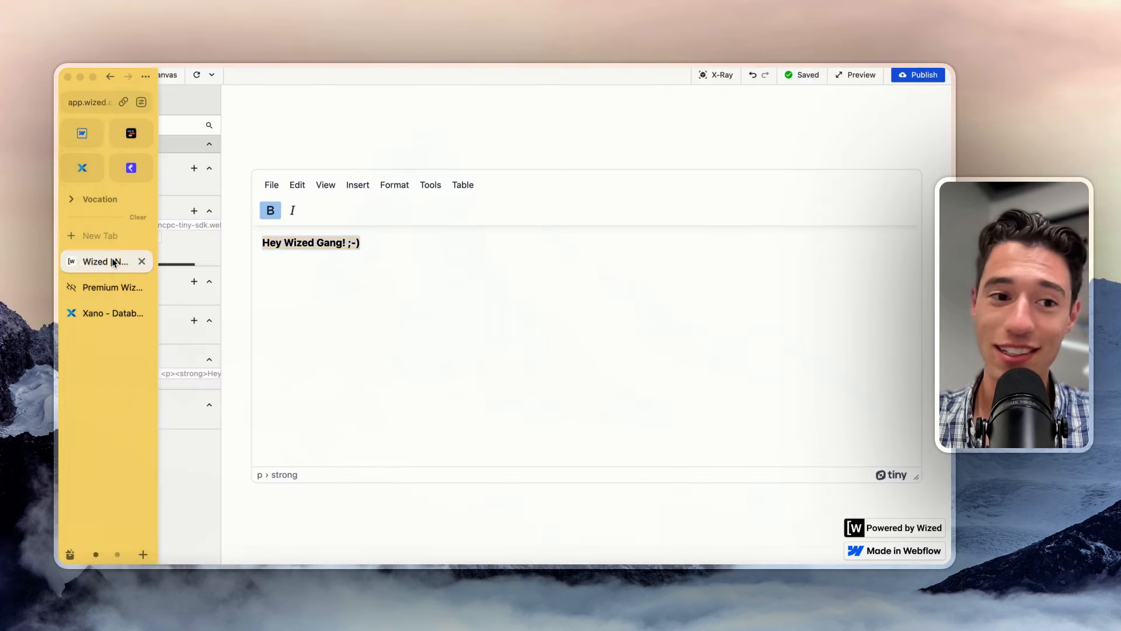
left_click(196, 76)
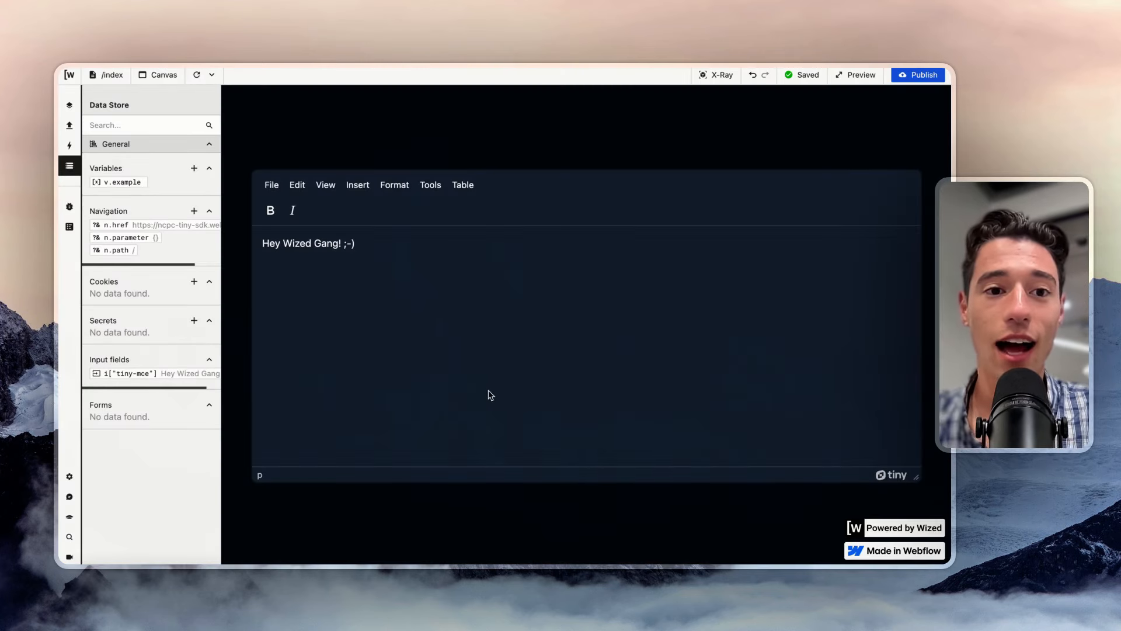
triple_click(309, 244)
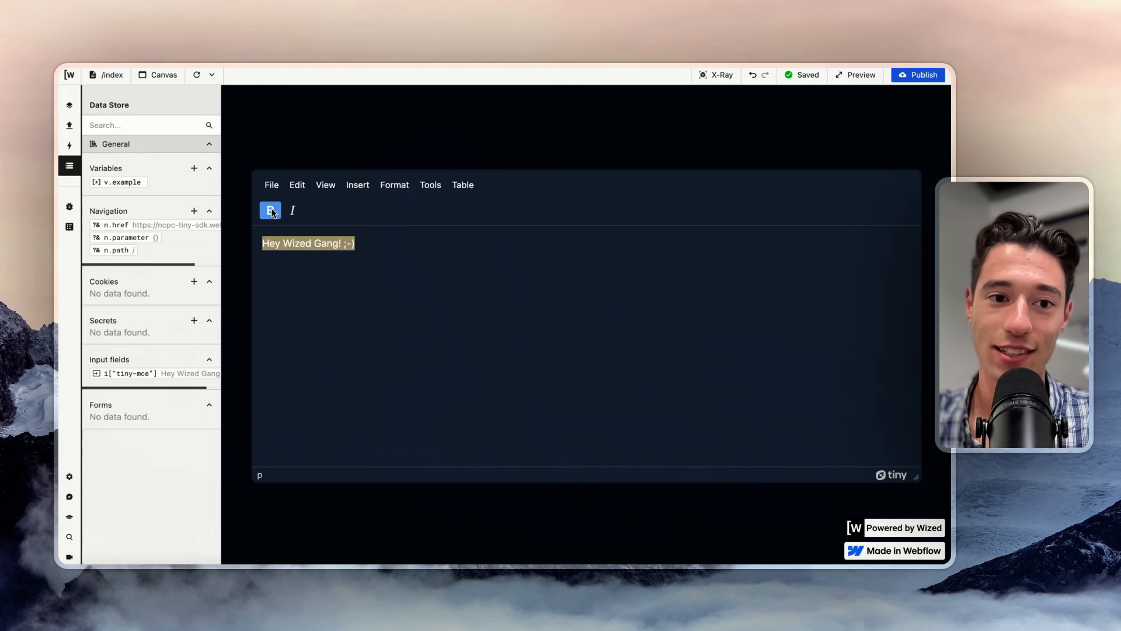
left_click(270, 210)
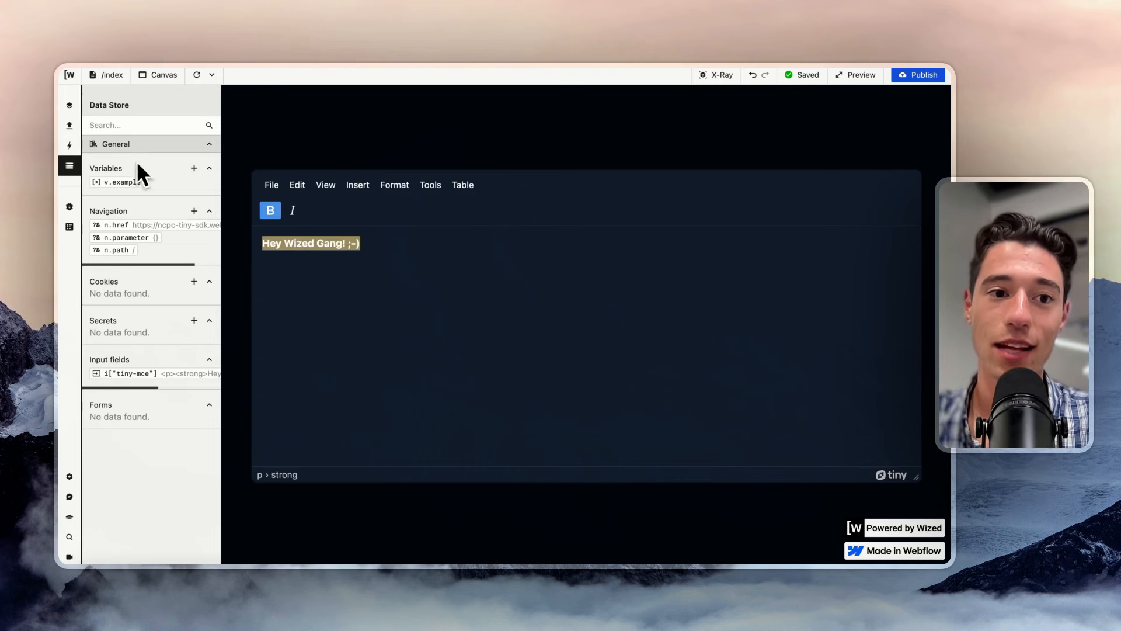
Delete the example variable from the Data Store and accept the deletion.
left_click(121, 182)
left_click(347, 106)
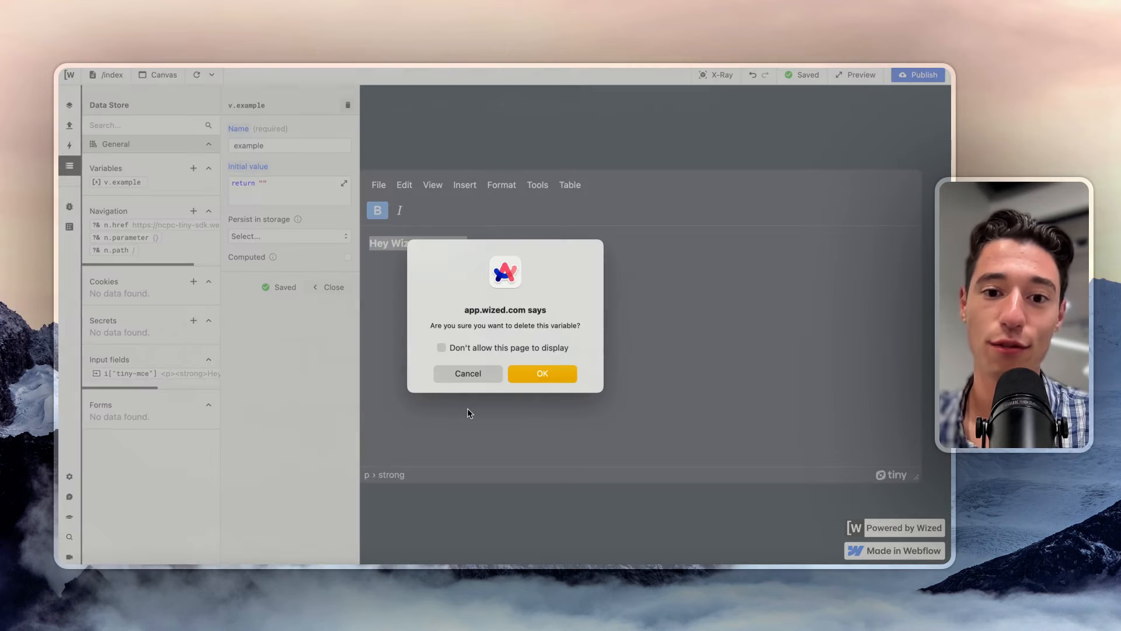
left_click(542, 375)
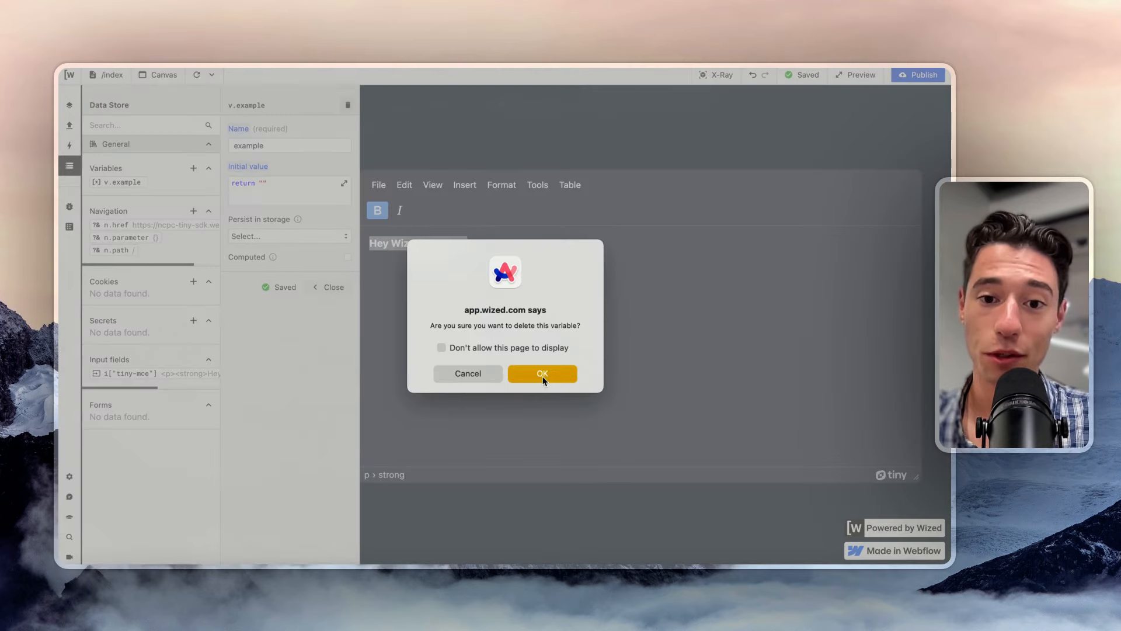
Reload the canvas and make the whole greeting "Hey Wized Gang! ;-)" bold in the editor.
left_click(192, 74)
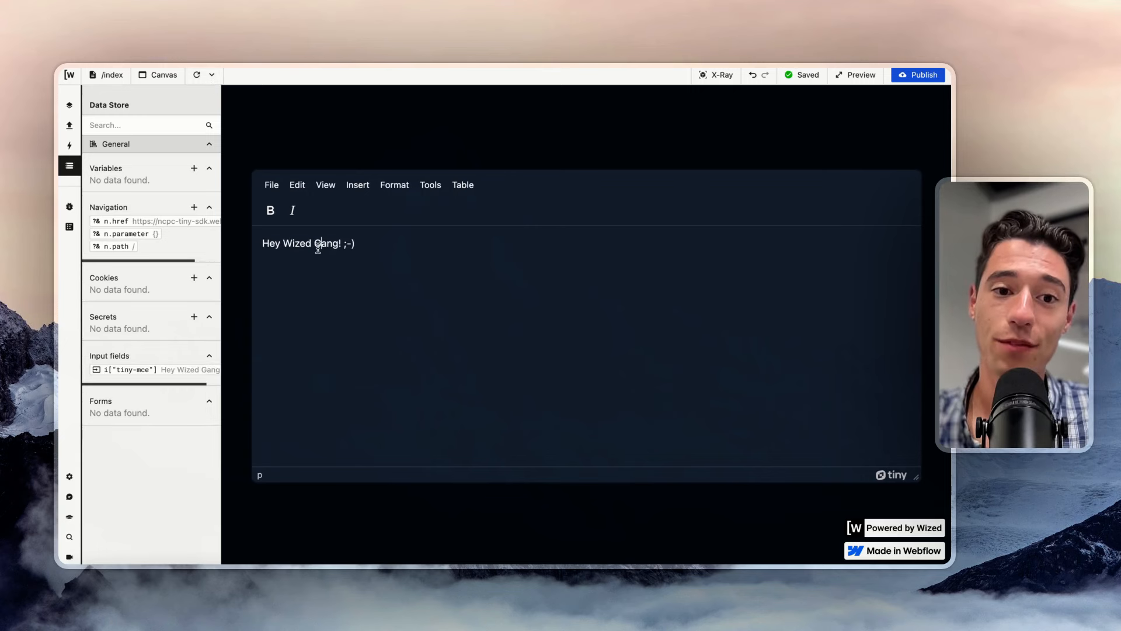
triple_click(318, 243)
left_click(270, 210)
left_click(536, 190)
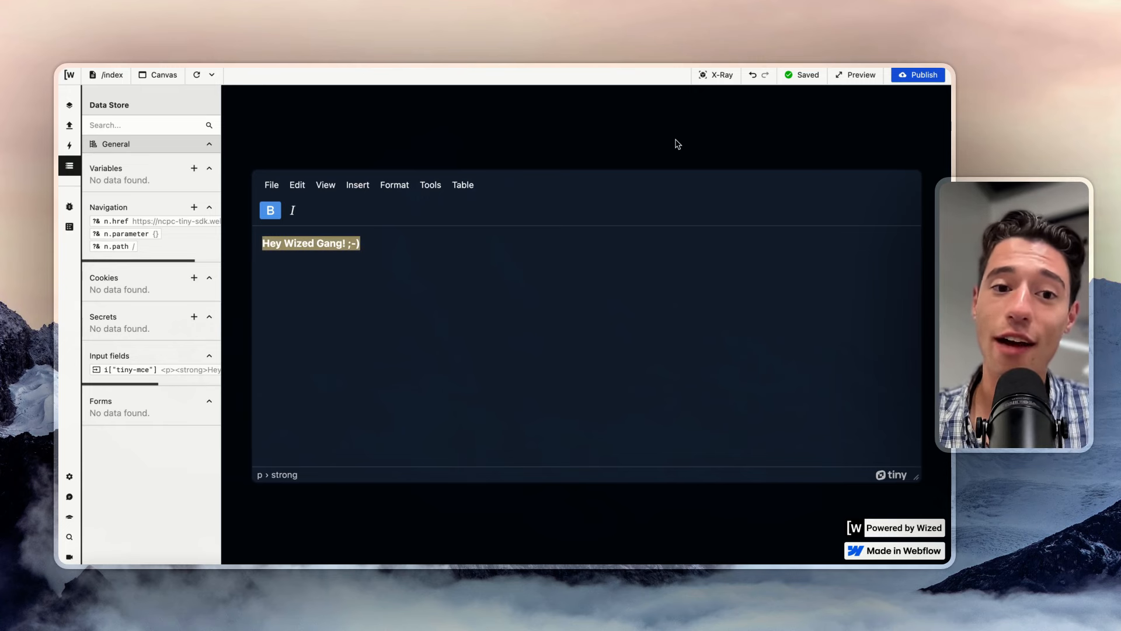
left_click(669, 242)
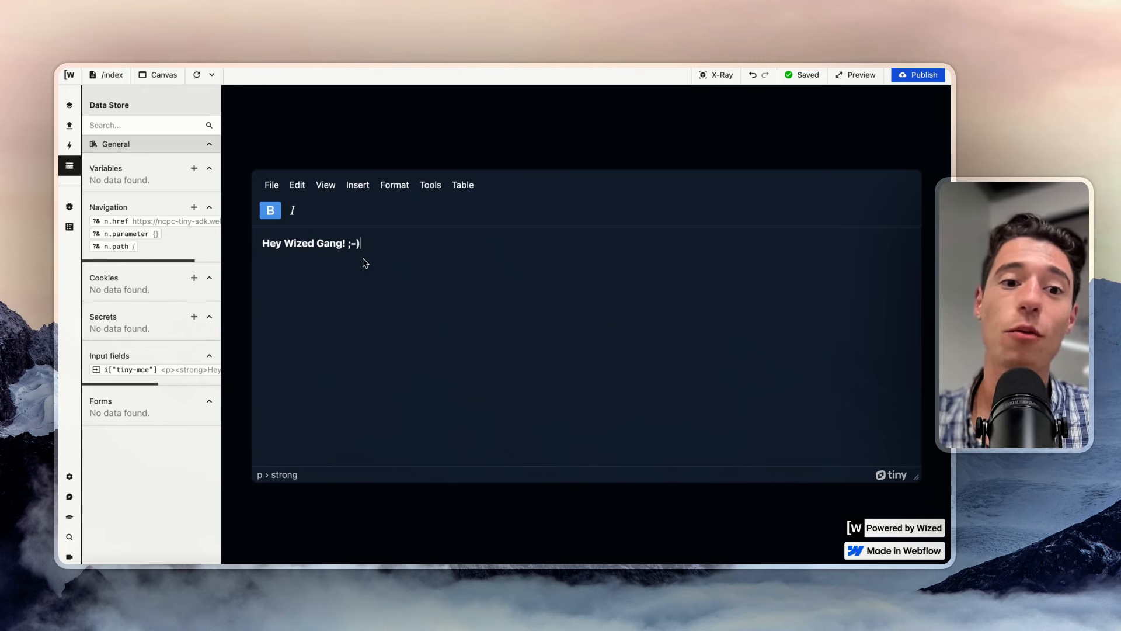
Remove the bold formatting from only the ";-)" emoticon at the end of the greeting.
mouse_move(348, 243)
left_mouse_down()
mouse_move(382, 243)
mouse_move(347, 243)
mouse_move(359, 243)
left_mouse_up()
left_click(260, 205)
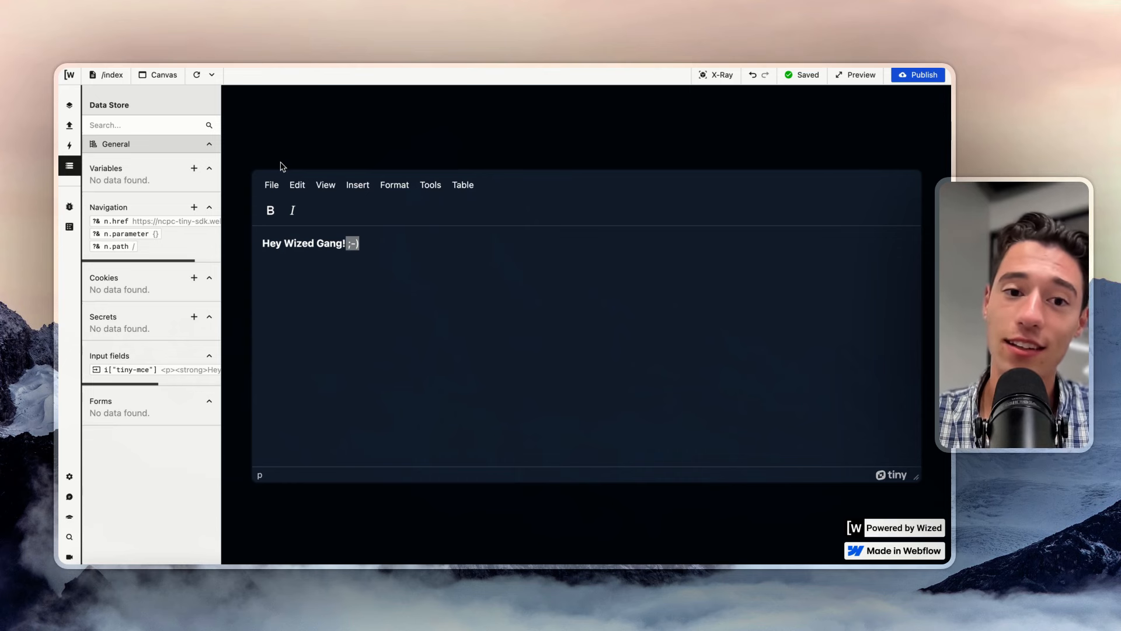
left_click(355, 333)
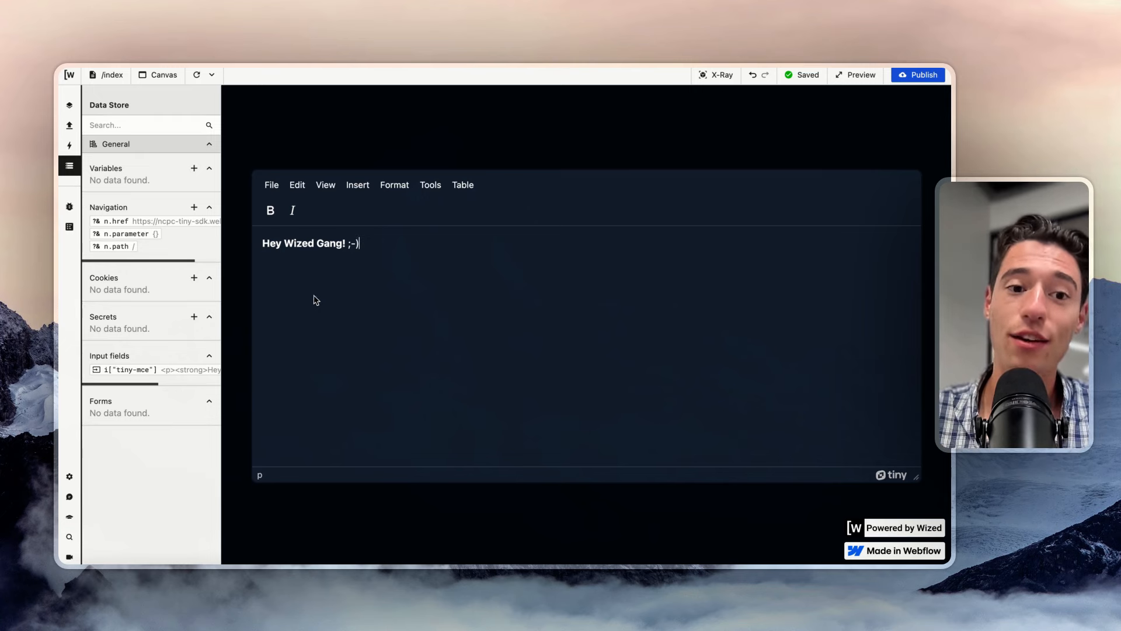
Open the NoCode ProCode website, nocodeprocode.com, in a new browser tab.
mouse_move(70, 261)
left_click(100, 237)
type("no")
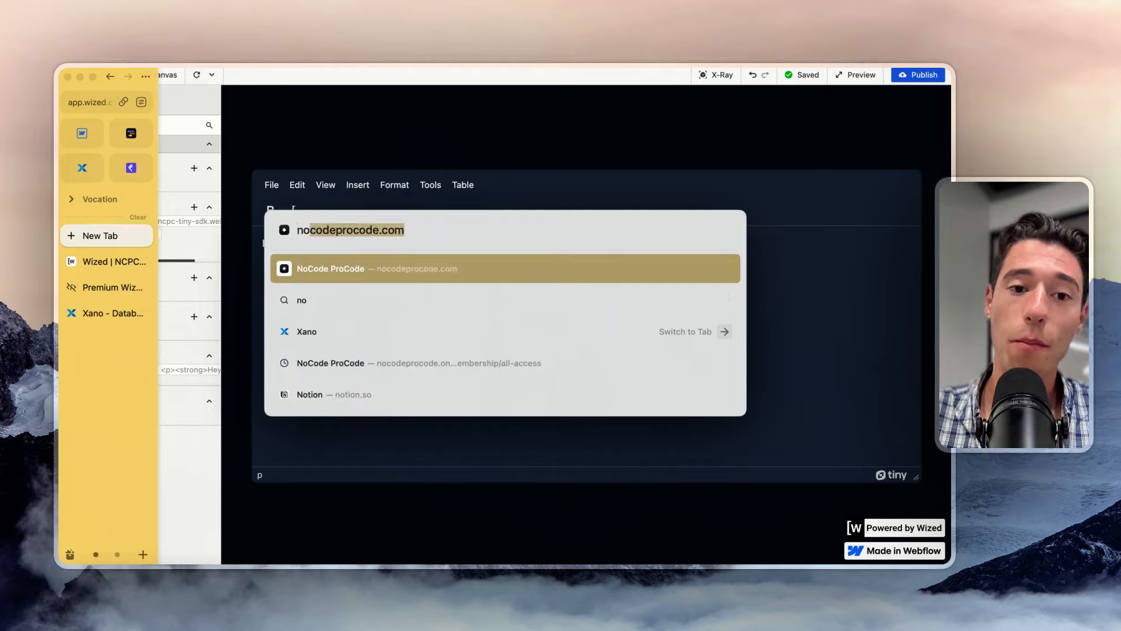
key("Return")
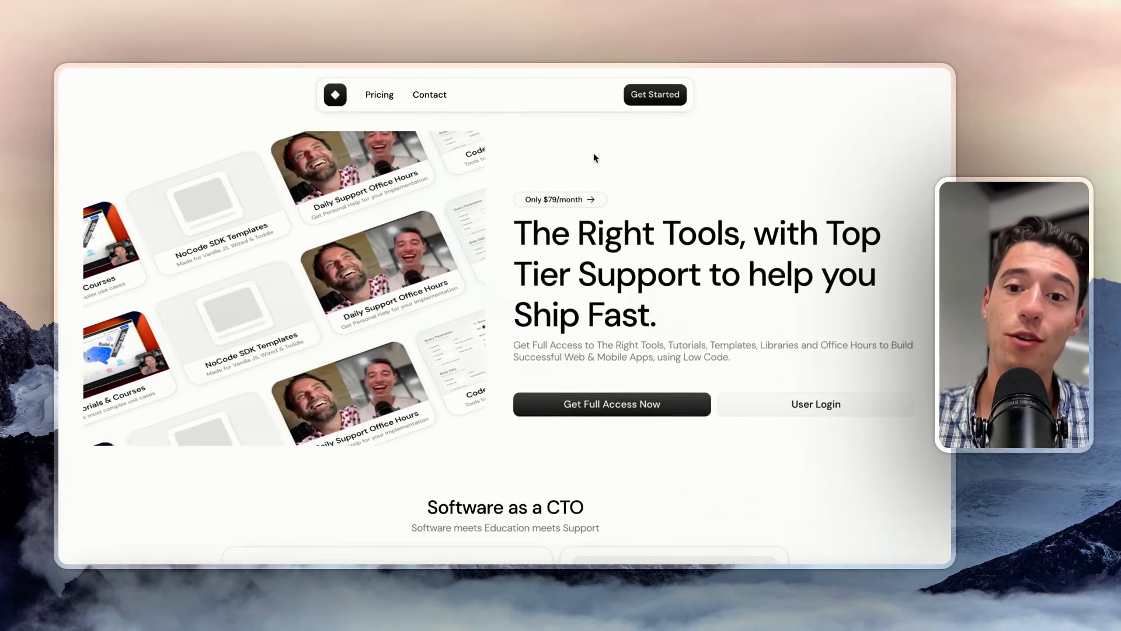